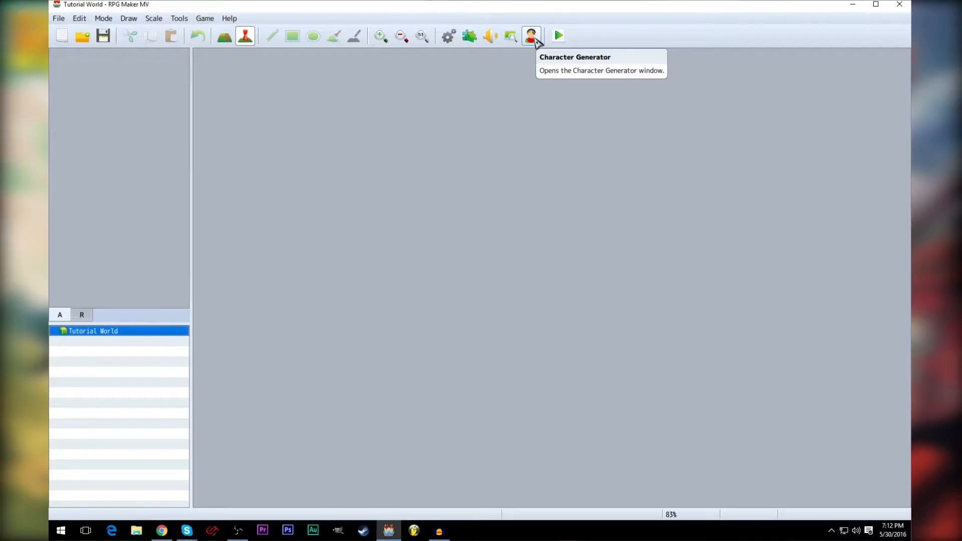
Open the Character Generator and try the male face variations, ending on the grey wolf face.
left_click(534, 39)
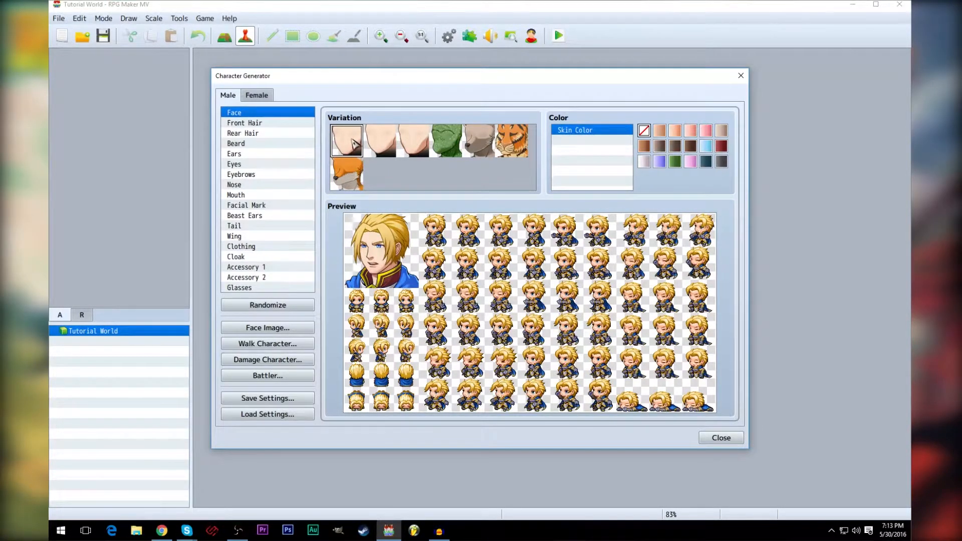
left_click(387, 141)
left_click(417, 139)
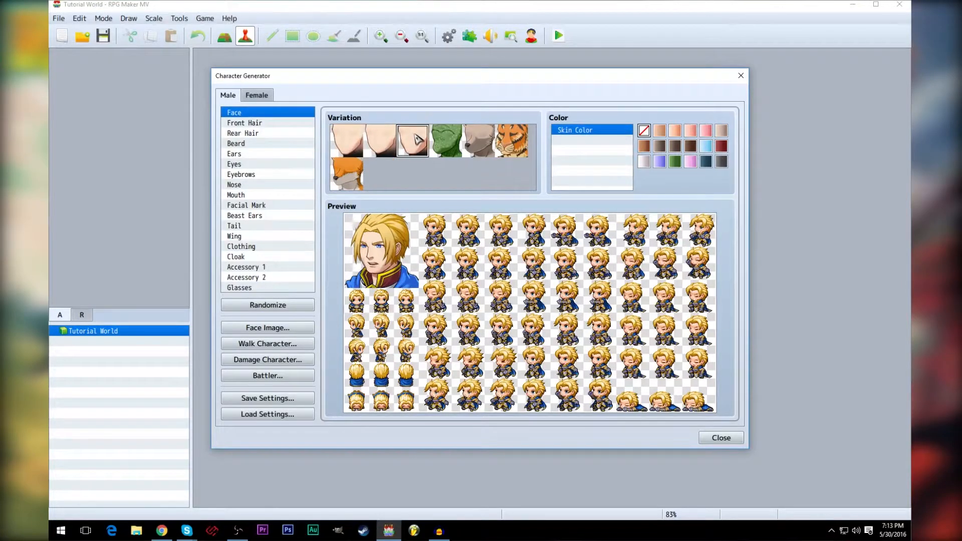
left_click(449, 142)
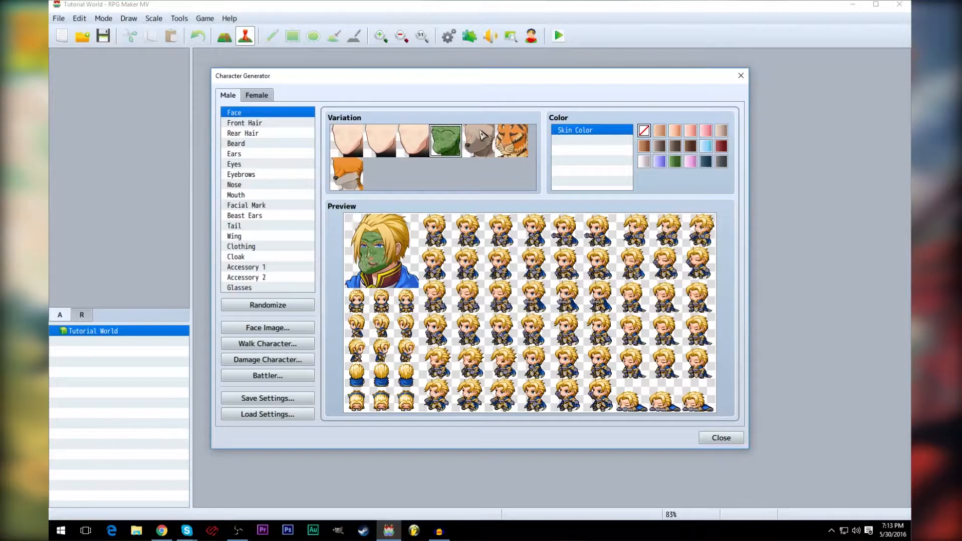
left_click(482, 140)
left_click(512, 142)
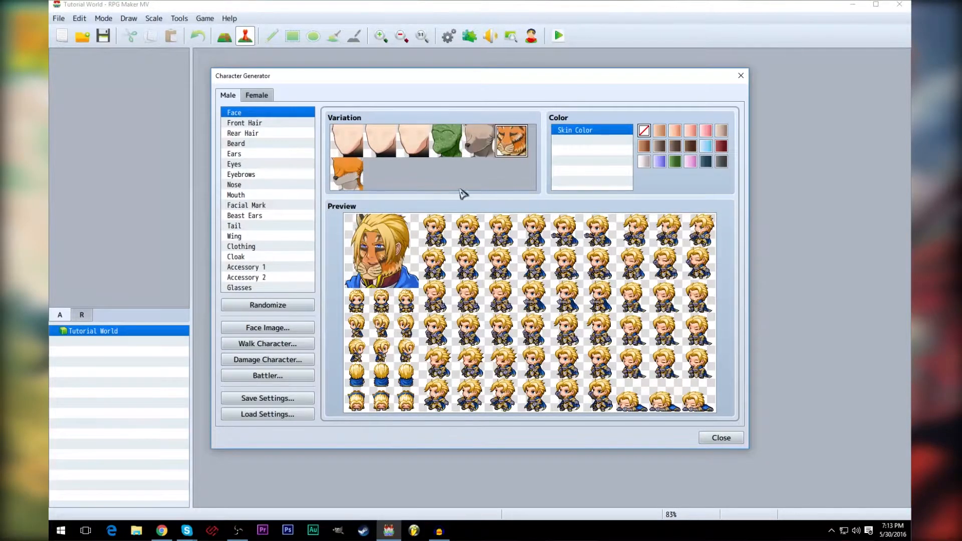
left_click(355, 180)
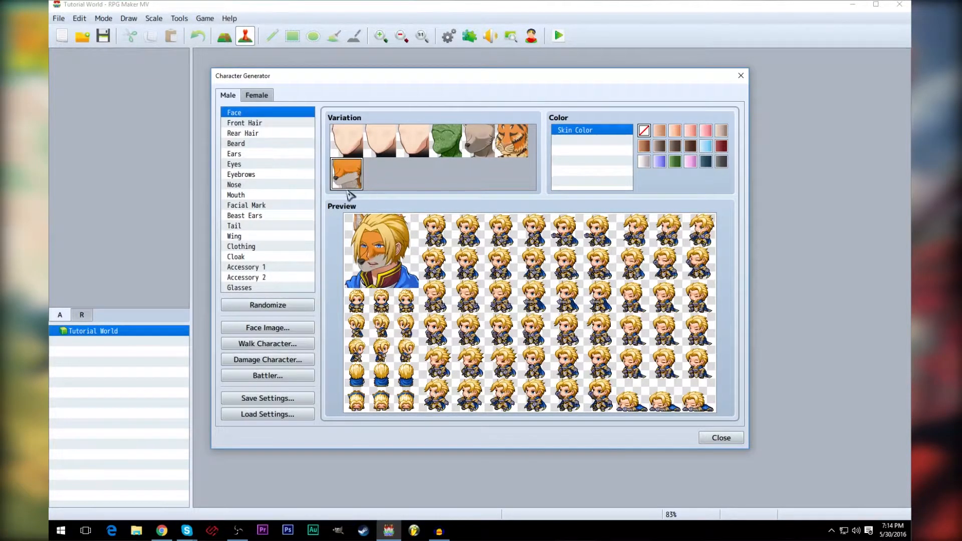
left_click(452, 151)
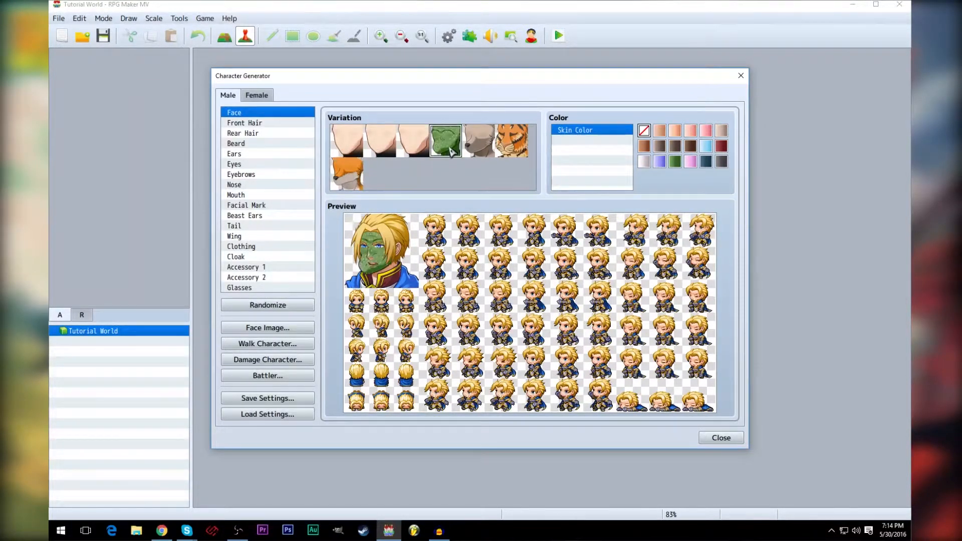
left_click(480, 151)
Remove the character's front hair and rear hair by choosing the empty variation for each.
left_click(245, 125)
left_click(343, 143)
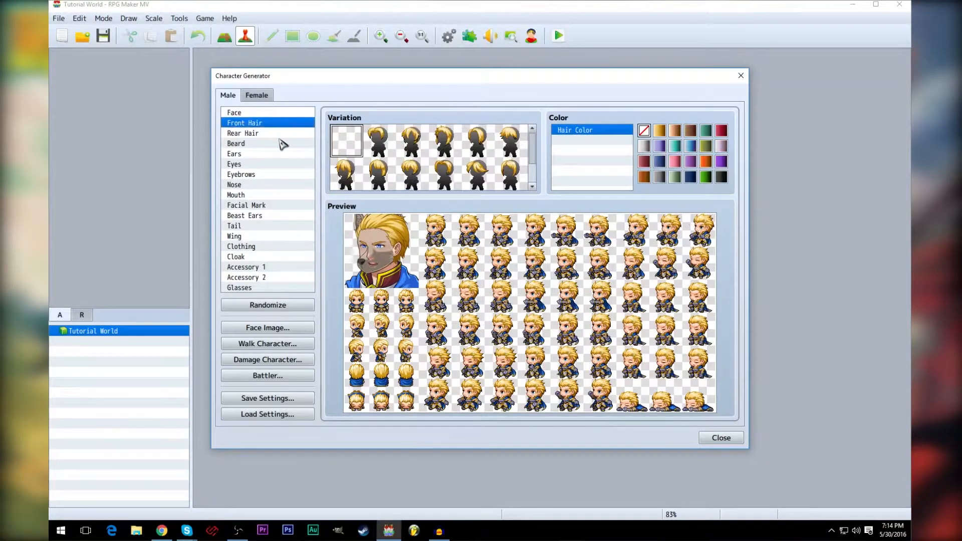
left_click(261, 134)
left_click(351, 142)
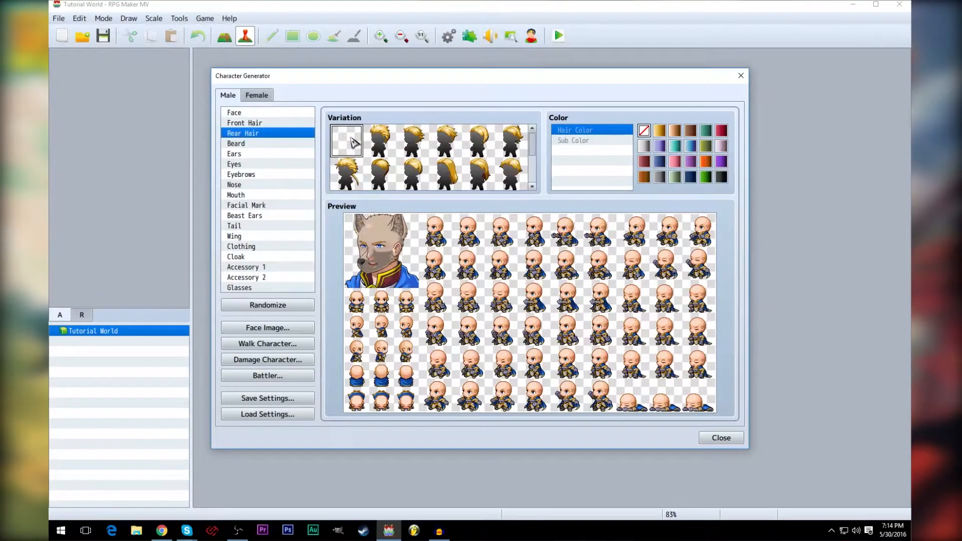
Set the character's human ears and nose to their blank variations.
left_click(254, 145)
left_click(251, 154)
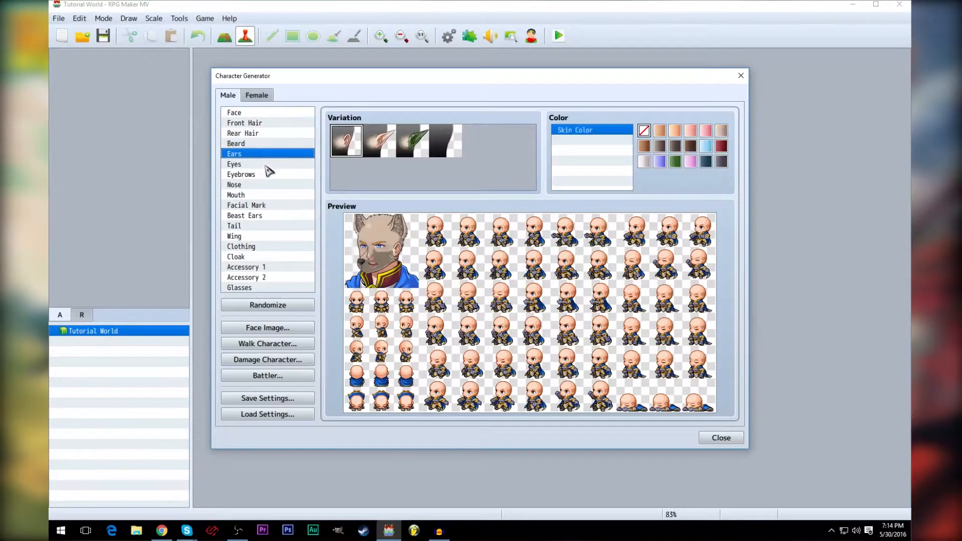
left_click(451, 143)
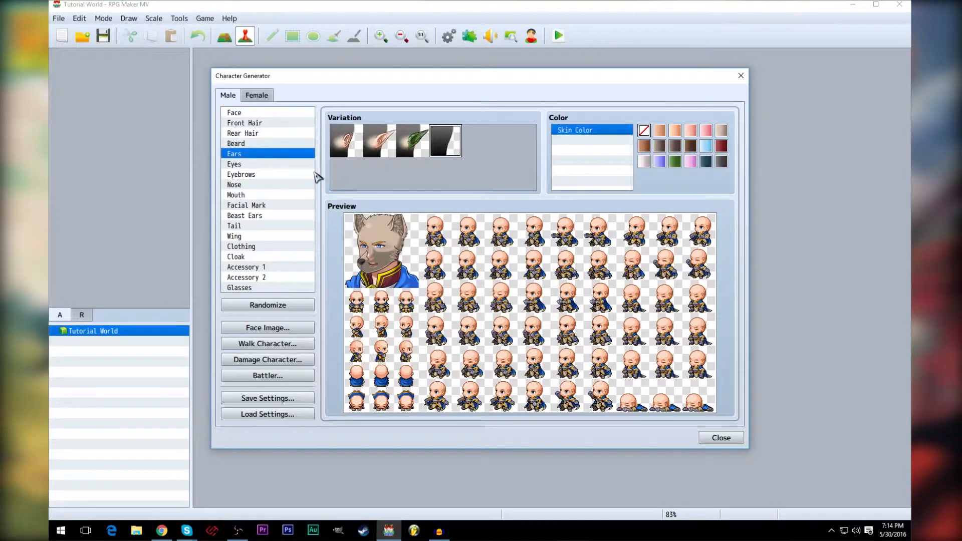
left_click(266, 166)
left_click(269, 185)
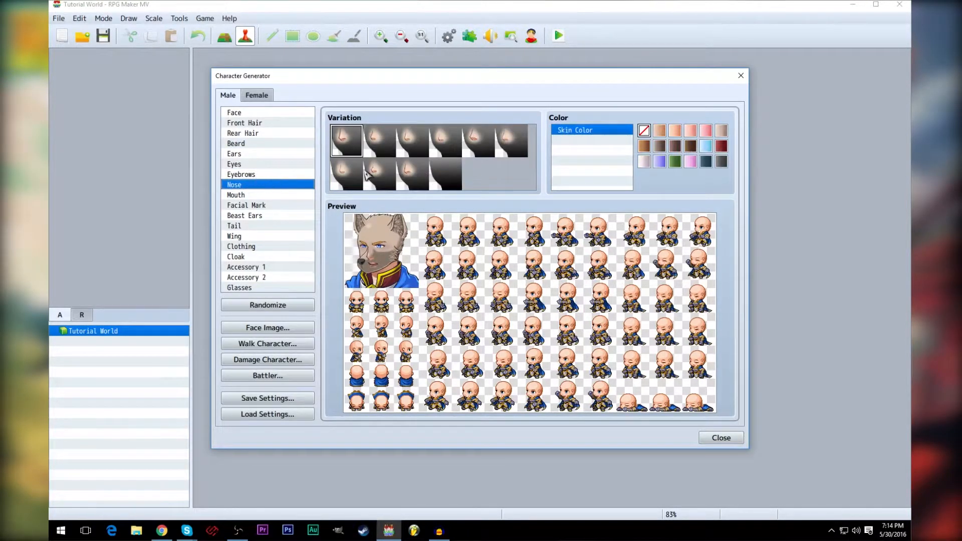
left_click(446, 174)
Try the grey wolf mouths and choose the first one for the character.
left_click(247, 196)
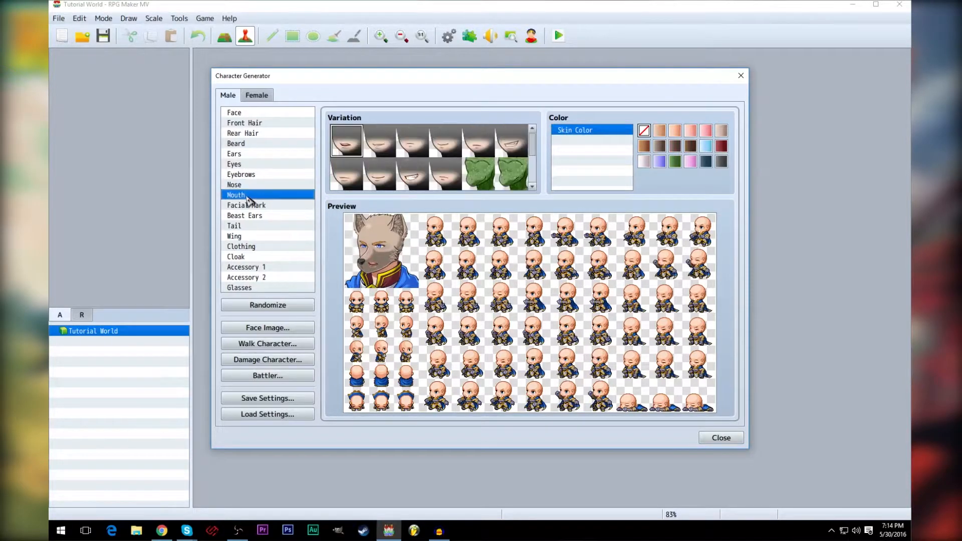
scroll(535, 149, "down", 2)
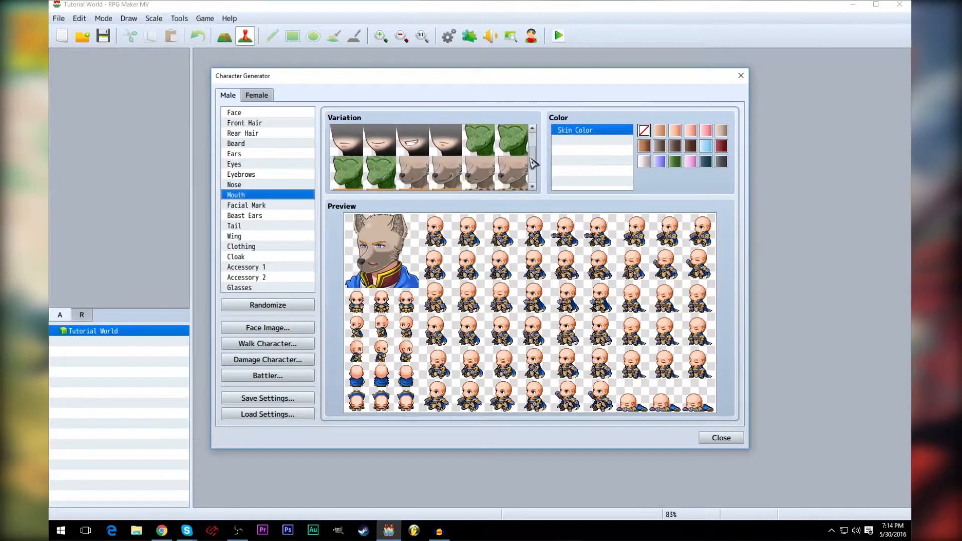
left_click(446, 172)
left_click(423, 178)
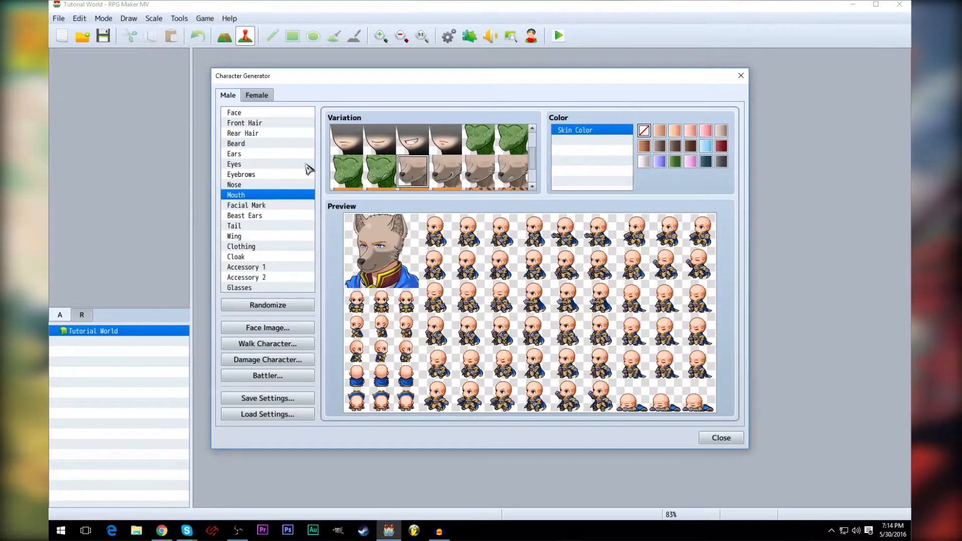
Try dark grey and brown for the eyebrows' hair color, then set it to light brown.
left_click(254, 176)
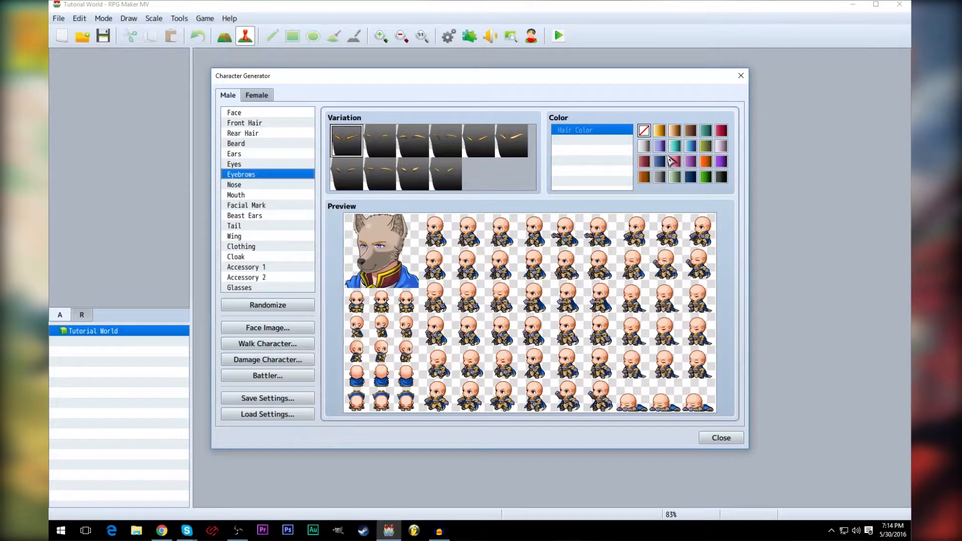
left_click(661, 177)
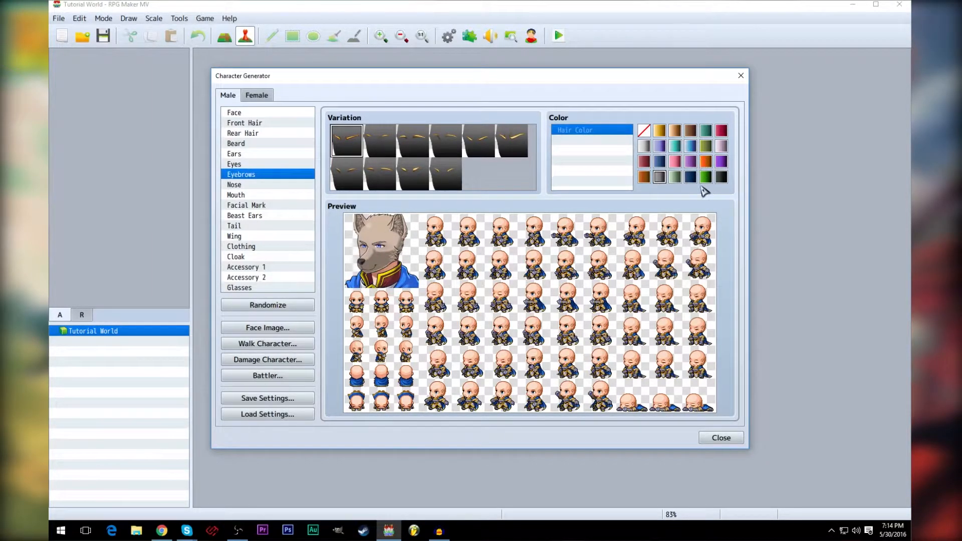
left_click(691, 132)
left_click(675, 131)
Switch to the first human face and give the character the first non-empty front and rear hairstyles.
left_click(243, 112)
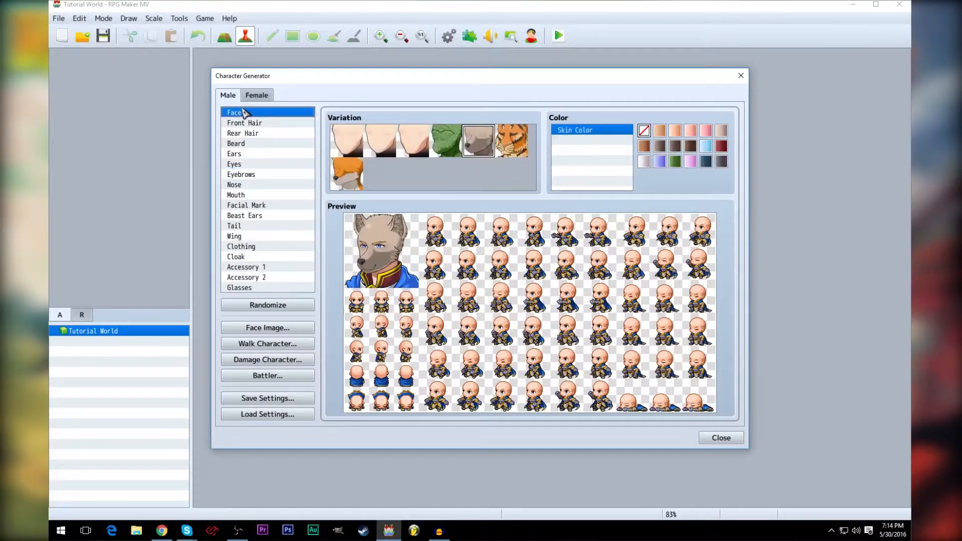
left_click(361, 151)
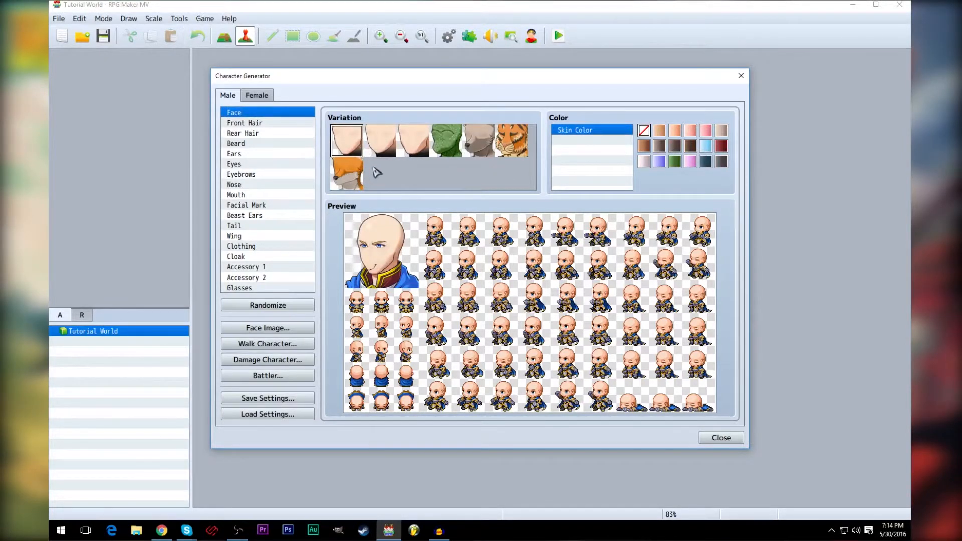
left_click(258, 124)
left_click(383, 143)
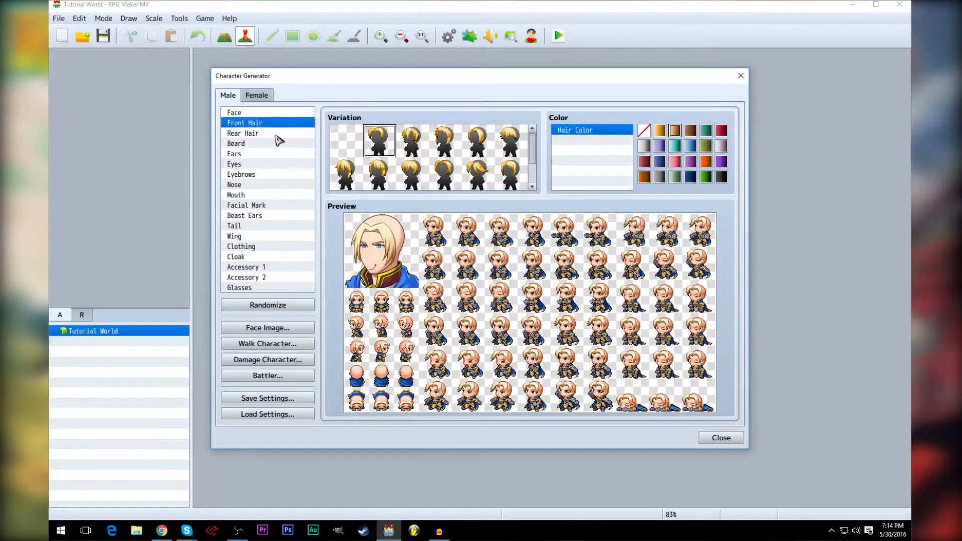
left_click(246, 133)
left_click(393, 146)
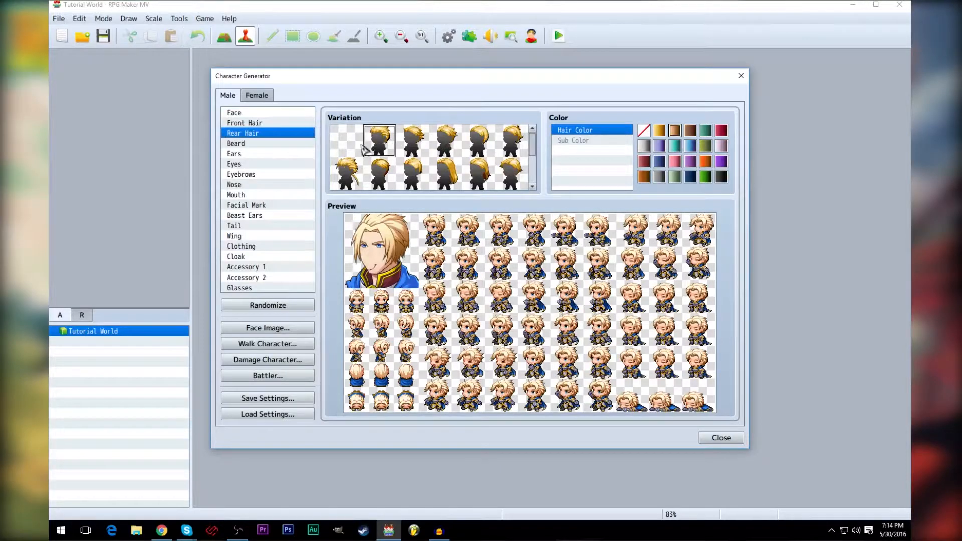
Give the character the closed, unsmiling human mouth, the first of the second row of variations.
left_click(246, 144)
left_click(246, 154)
left_click(245, 164)
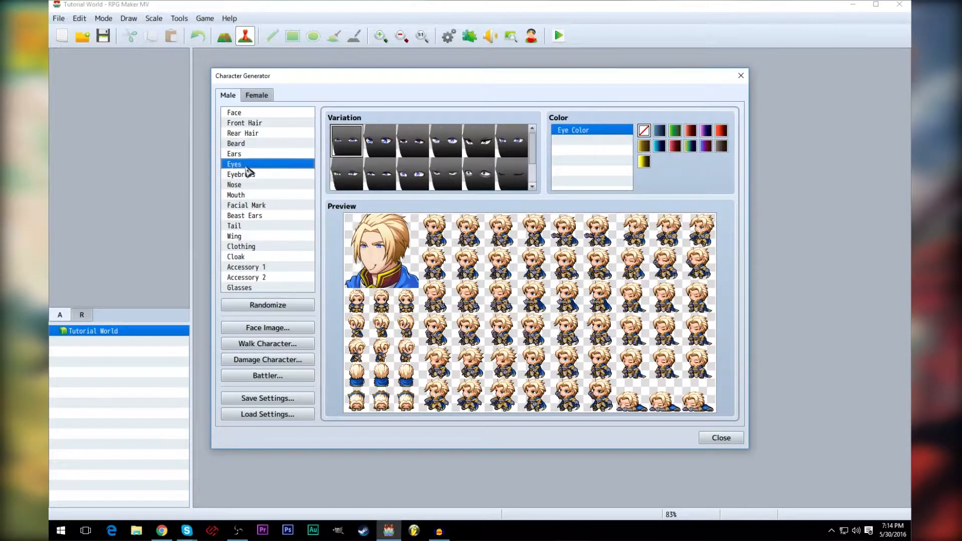
left_click(244, 195)
left_click(345, 143)
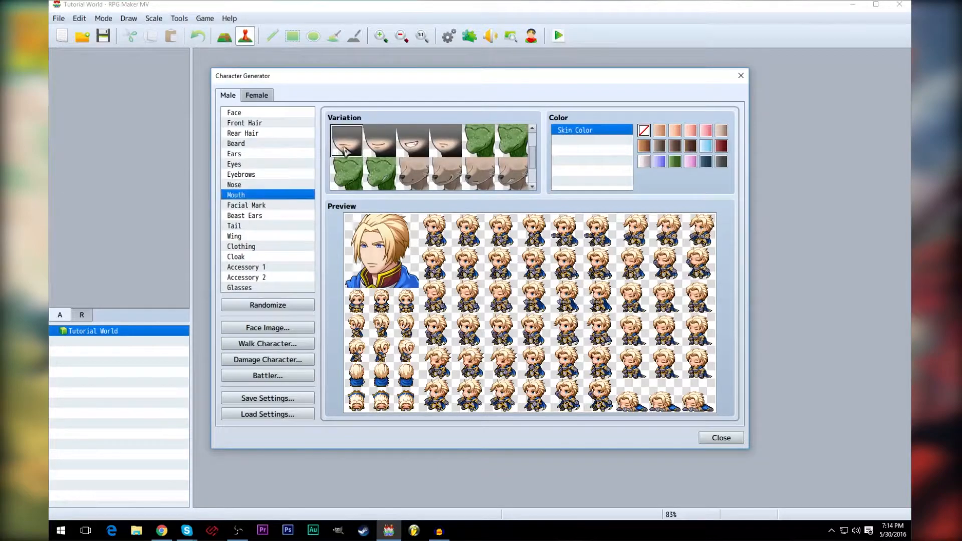
left_click_drag(533, 167, 536, 151)
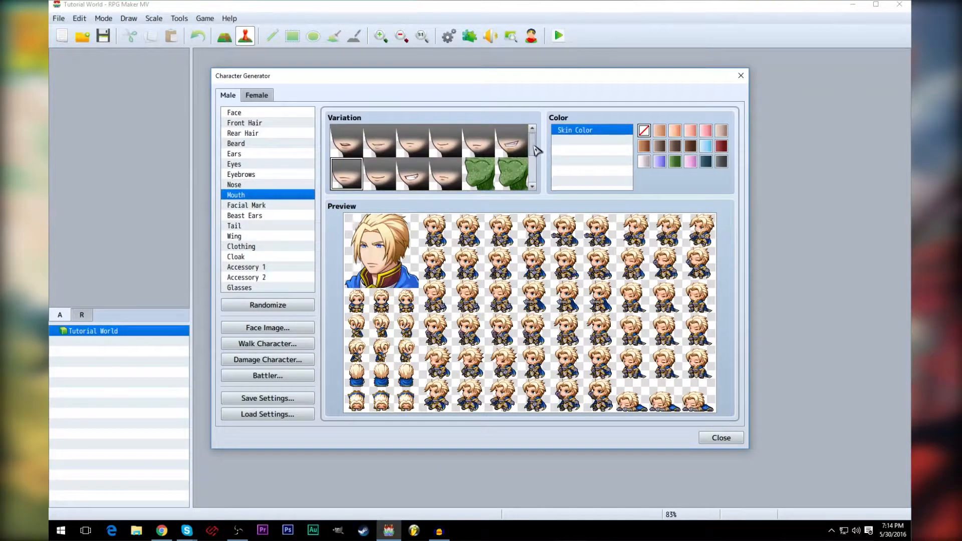
Give the character the first nose variation.
left_click(244, 175)
left_click(249, 185)
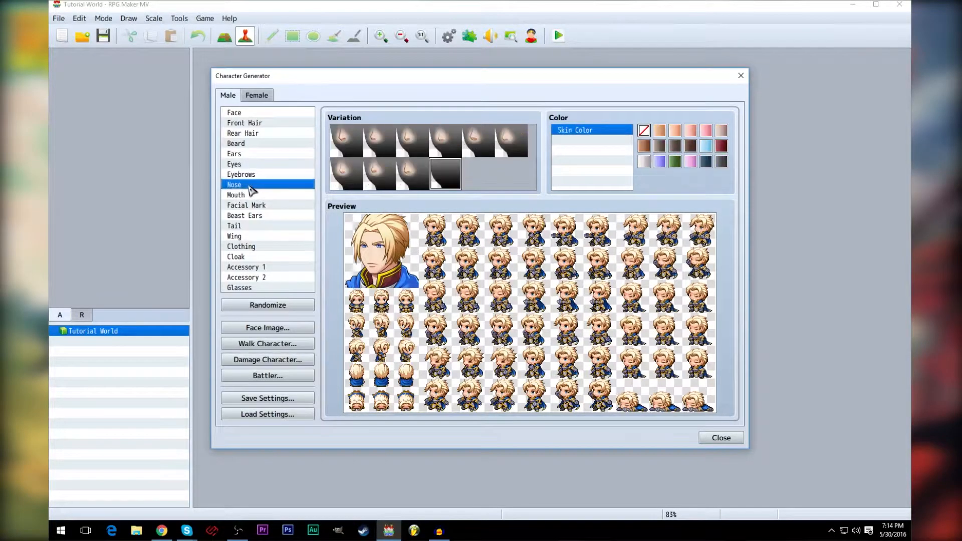
left_click(412, 173)
left_click(341, 151)
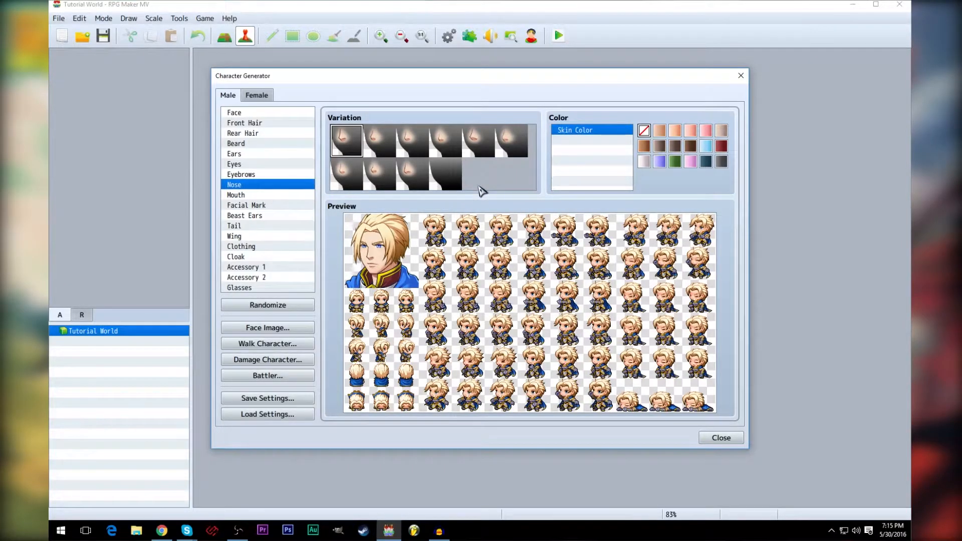
Review the available mouth, front hair, beast ears, facial mark, tail, wing, accessory and cloak variations.
left_click(248, 195)
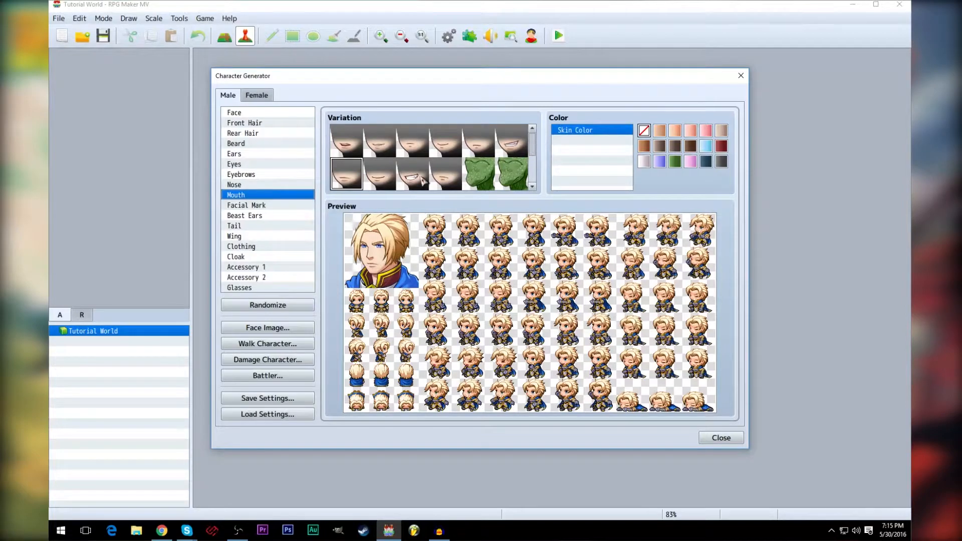
left_click(249, 124)
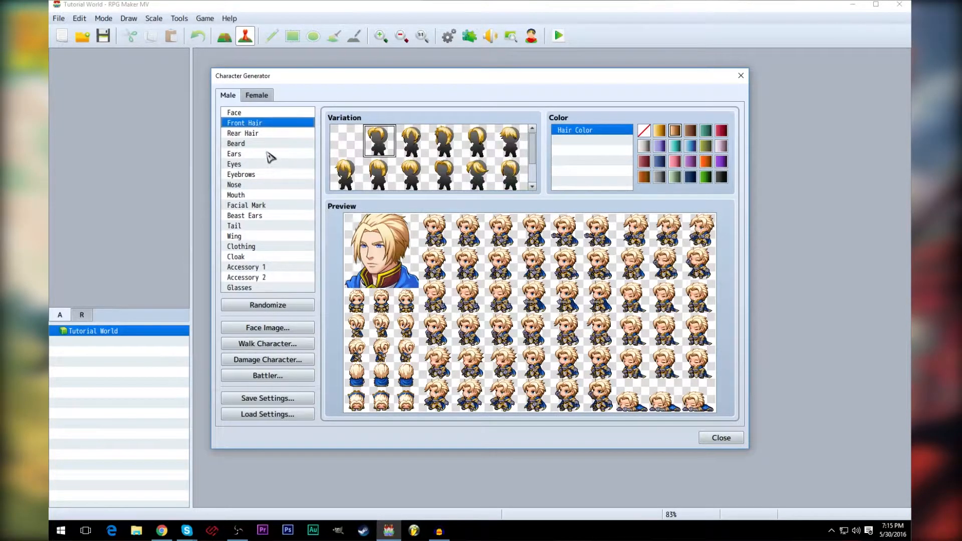
left_click(262, 214)
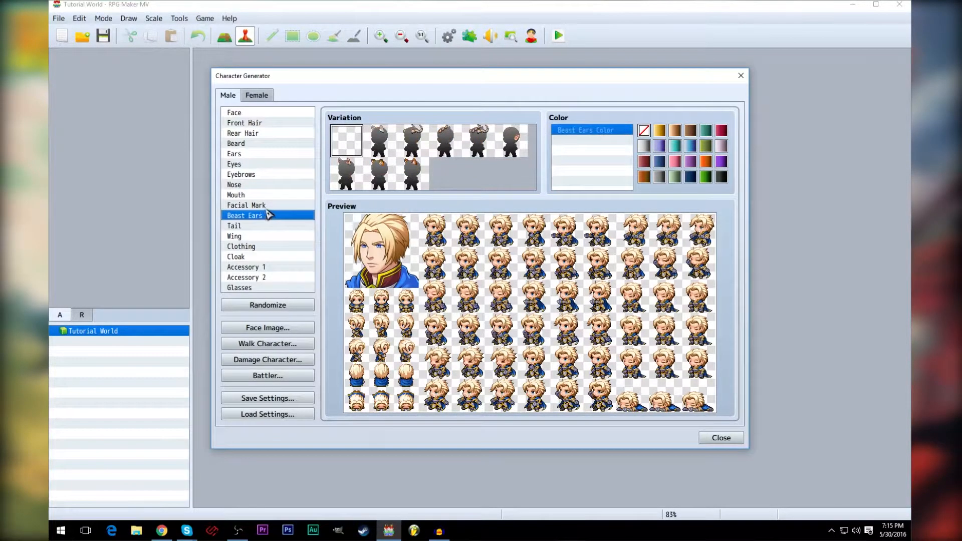
left_click(261, 205)
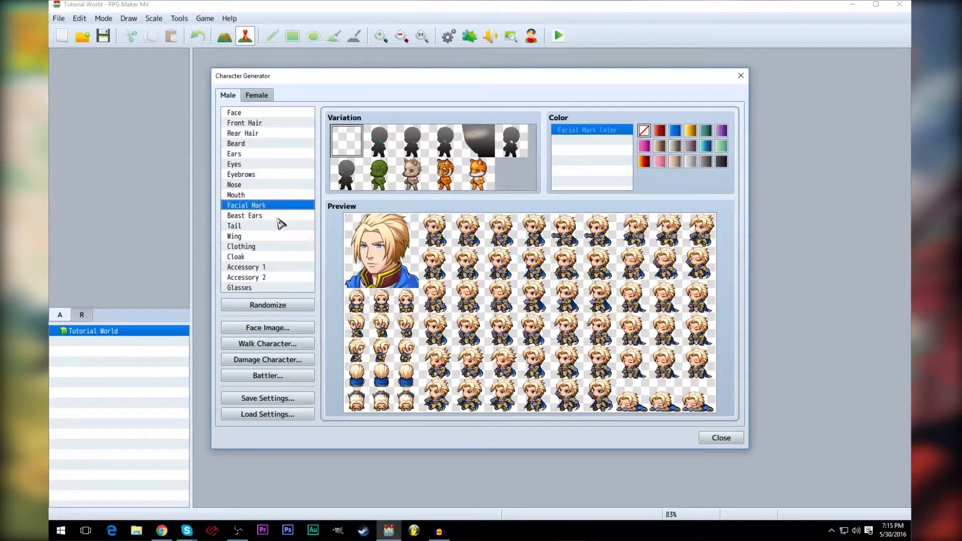
left_click(264, 227)
left_click(257, 236)
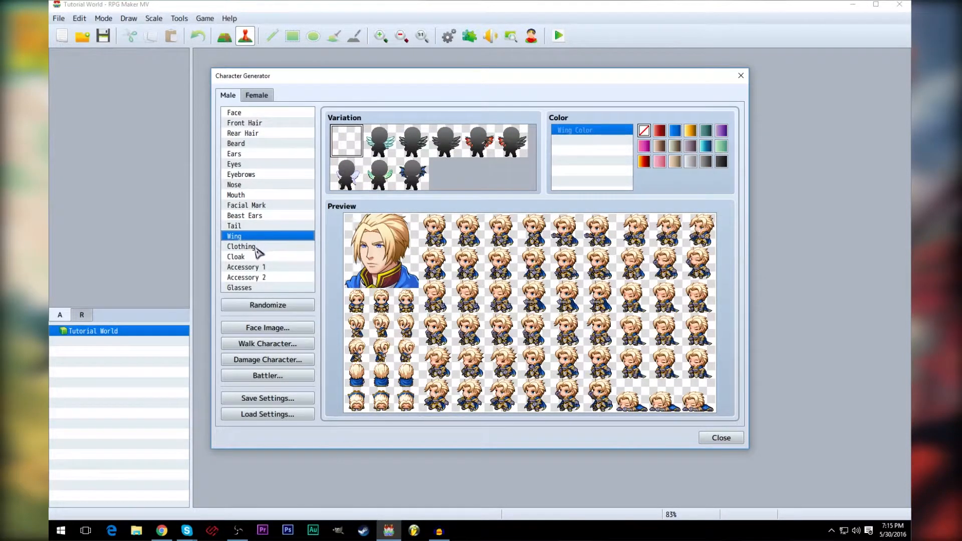
left_click(252, 269)
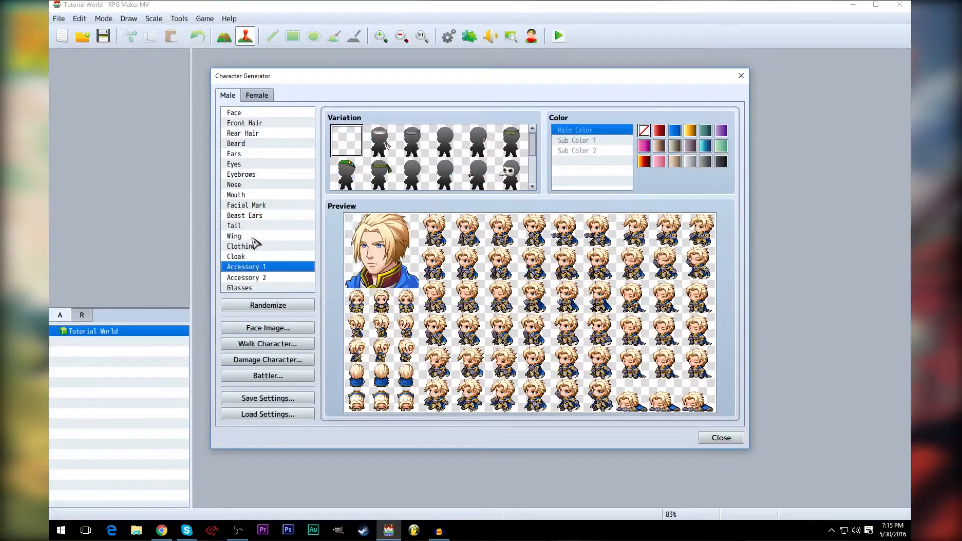
left_click(250, 257)
Try the second, third and fifth non-empty clothing variations on the character, ending on the orange-scarf outfit.
left_click(253, 246)
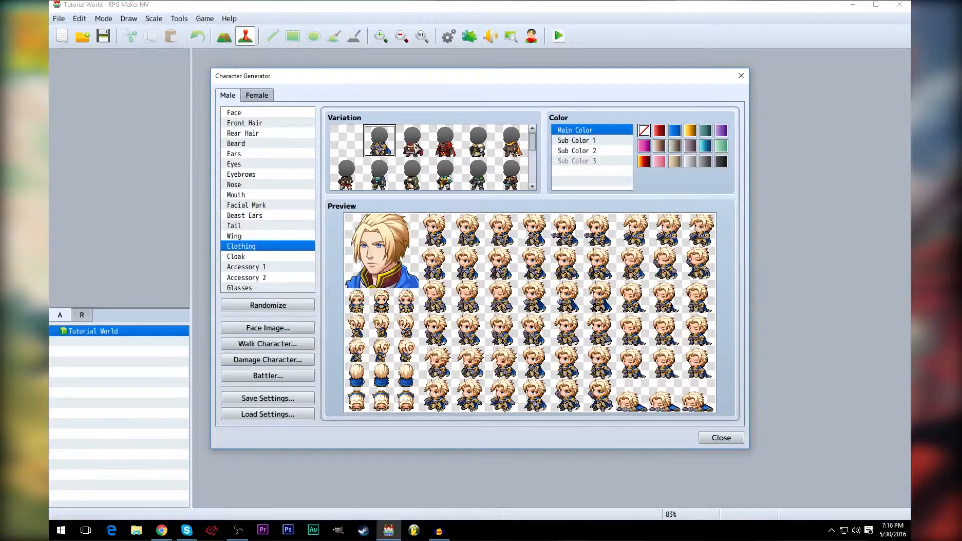
left_click(415, 147)
left_click(449, 151)
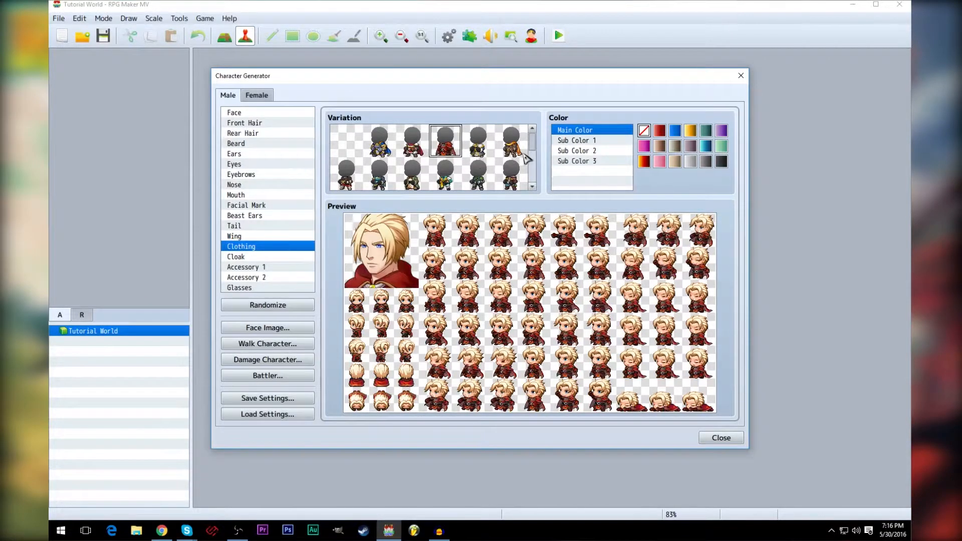
left_click(519, 148)
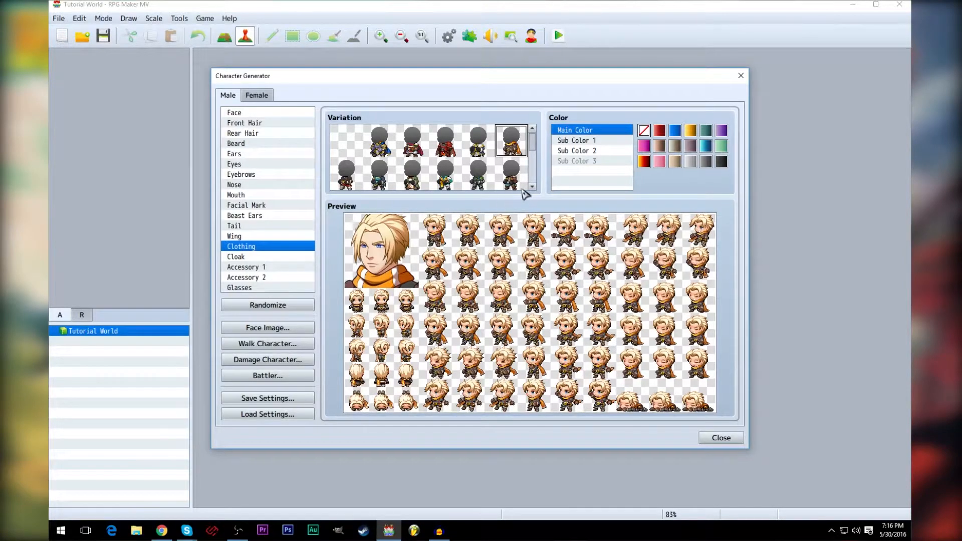
Try the final clothing variations, including the bare-chested, black hooded, masked hooded and green jacket outfits.
left_click_drag(533, 146, 537, 185)
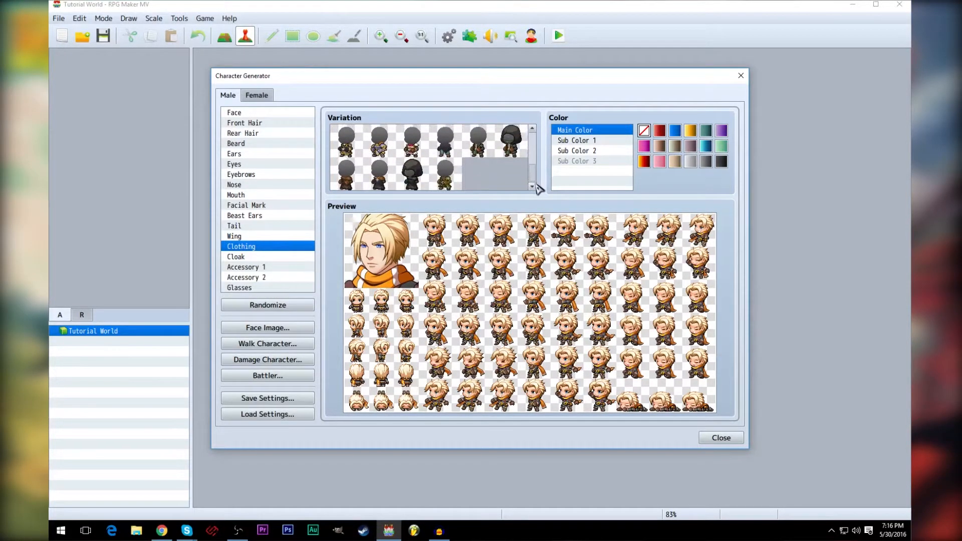
left_click(452, 175)
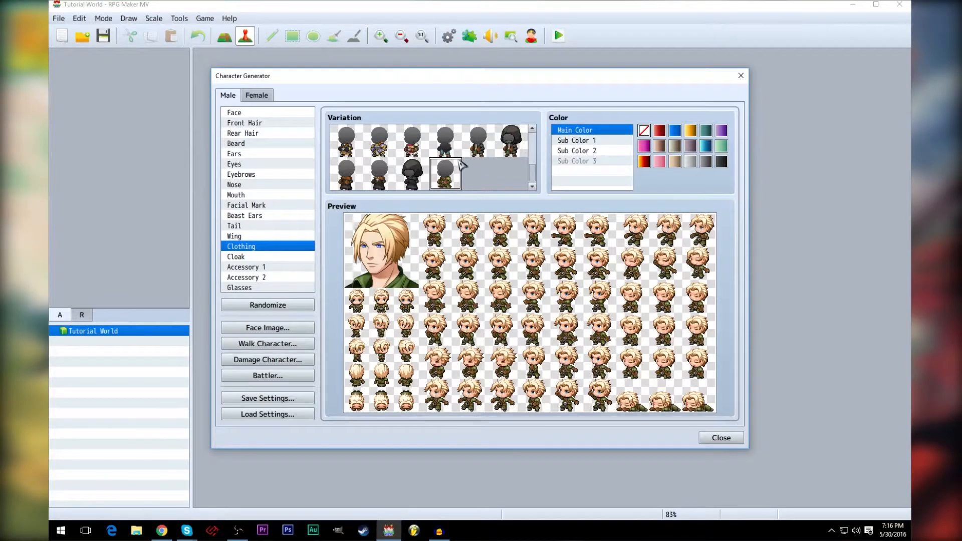
left_click(450, 150)
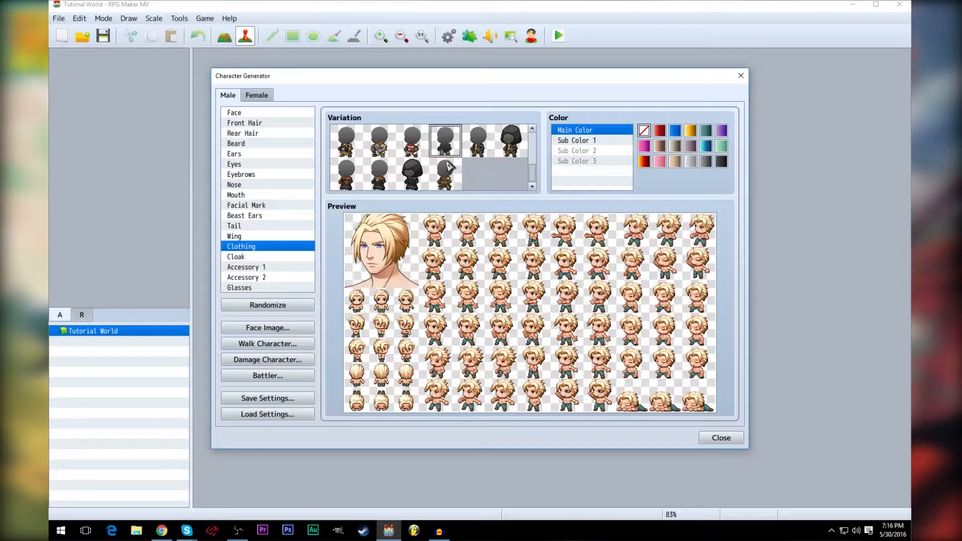
left_click(413, 184)
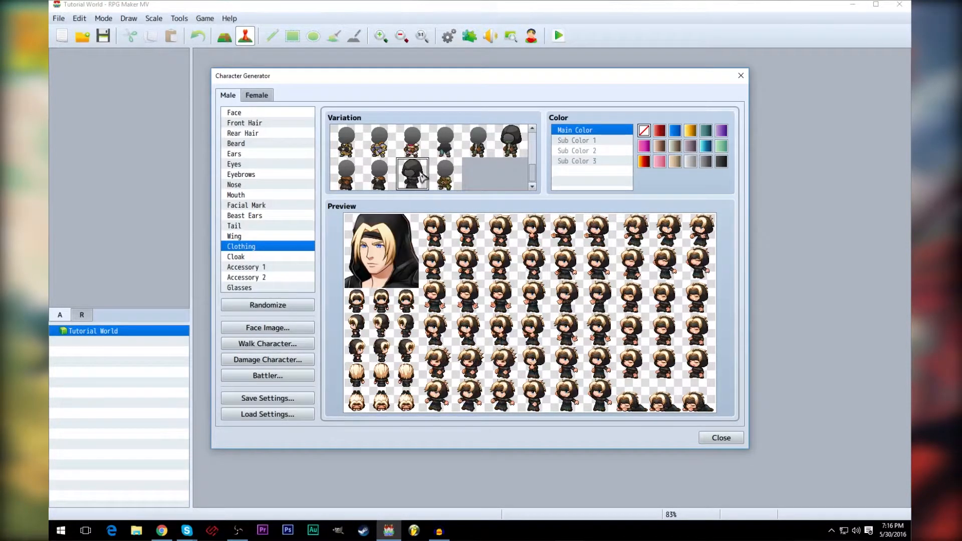
left_click(510, 146)
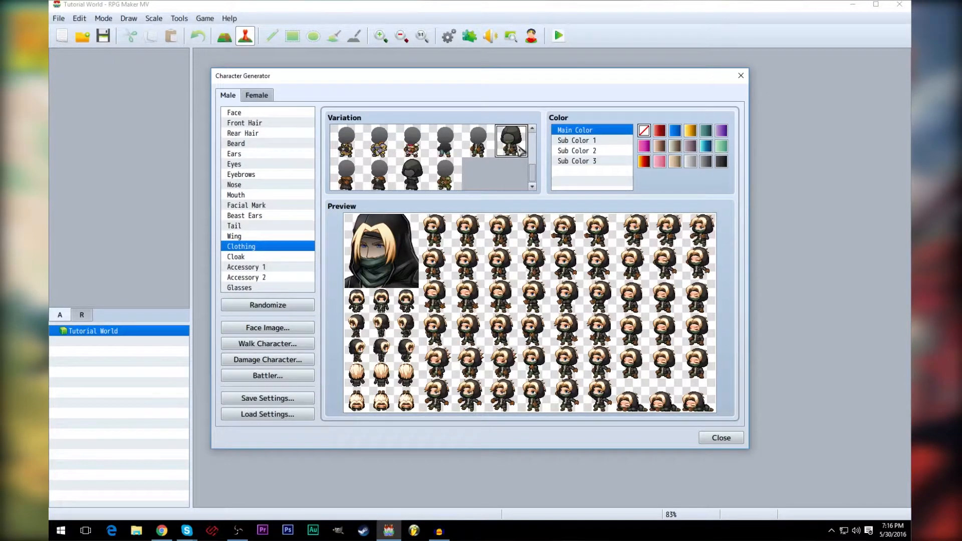
left_click(441, 175)
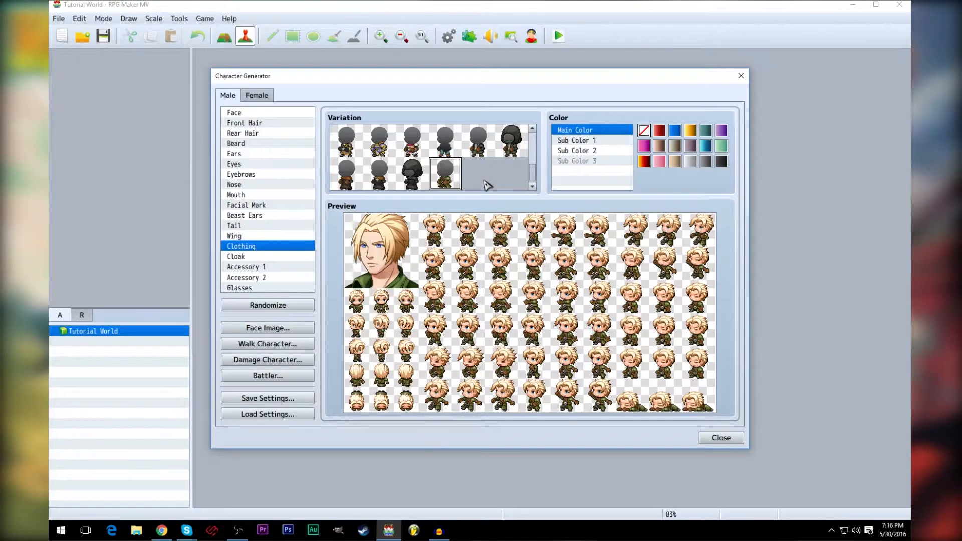
Try two outfits from the middle clothing rows, then dress the character in the orange-scarf outfit, last in the first row.
left_click_drag(534, 175, 540, 154)
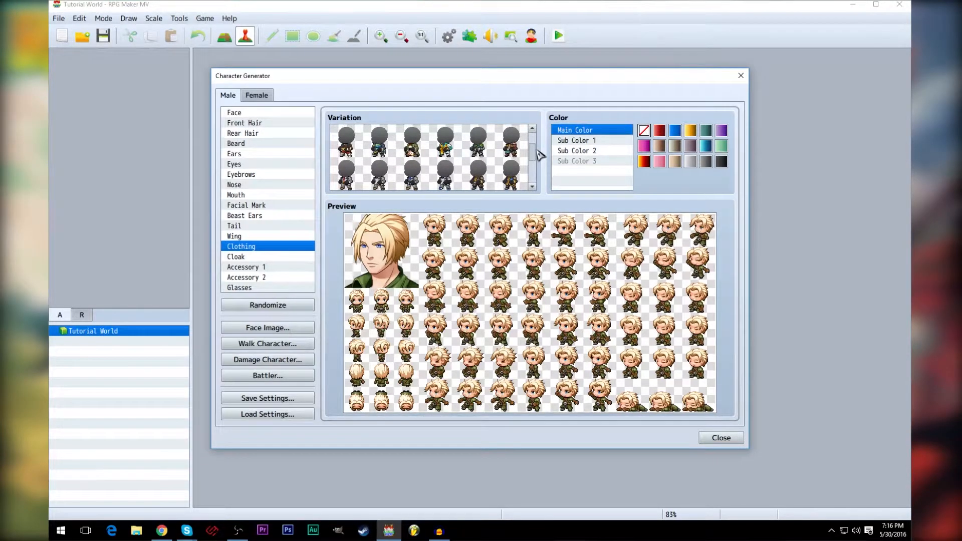
left_click(484, 149)
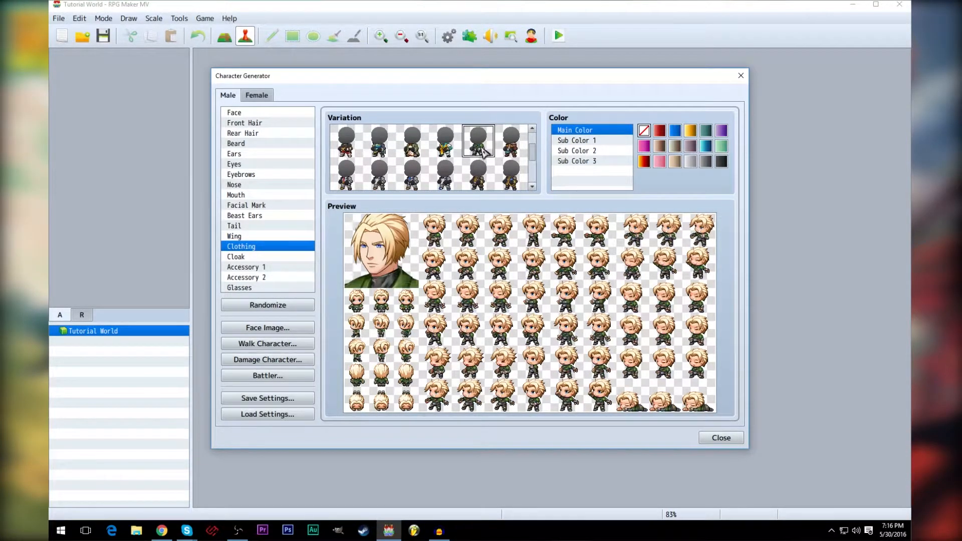
left_click(520, 179)
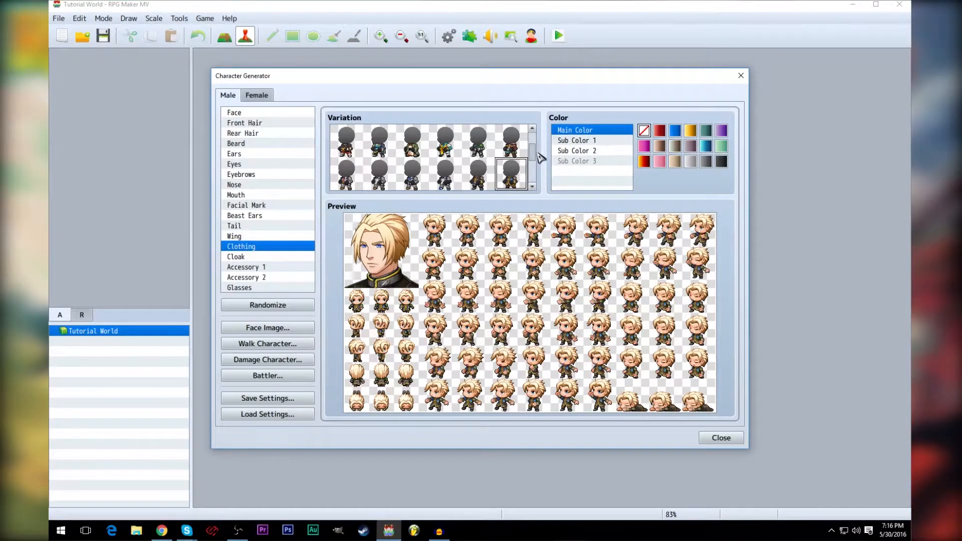
scroll(536, 150, "up", 2)
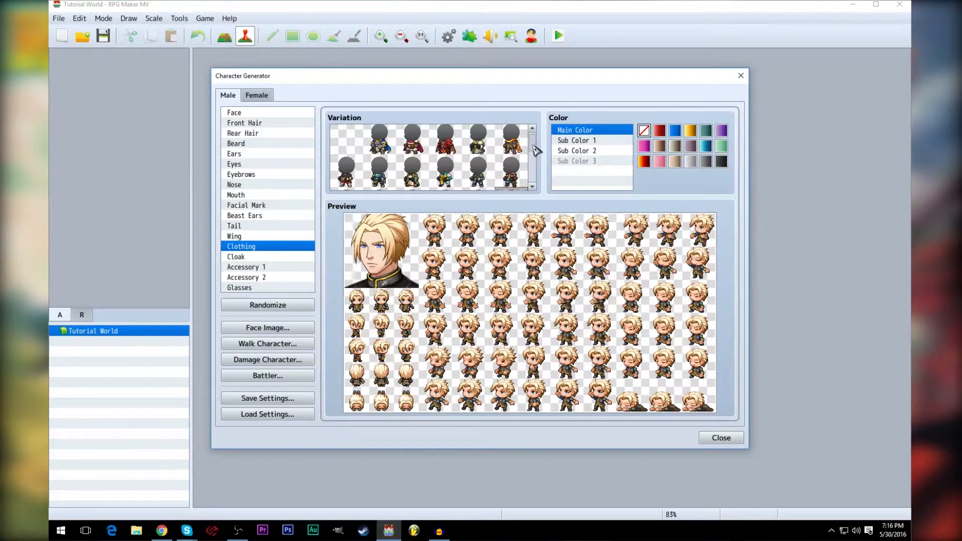
left_click(511, 142)
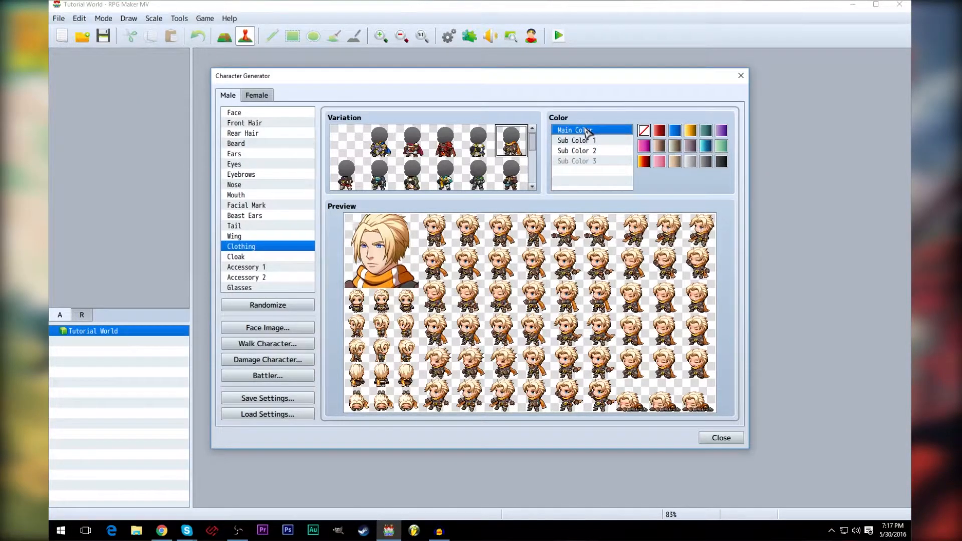
Compare gold, black, pink, blue and the default for the scarf outfit's Main Color and set it to gold.
left_click(692, 132)
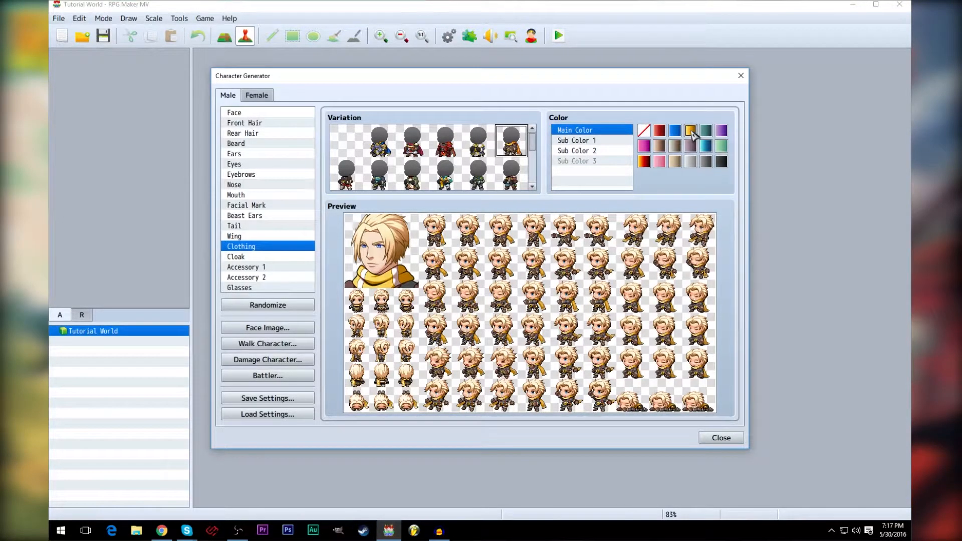
left_click(722, 162)
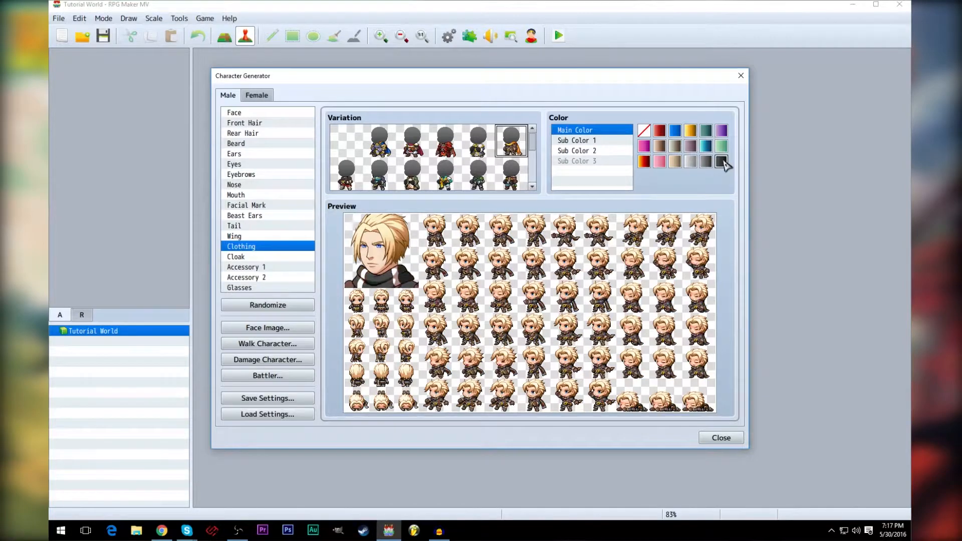
left_click(660, 163)
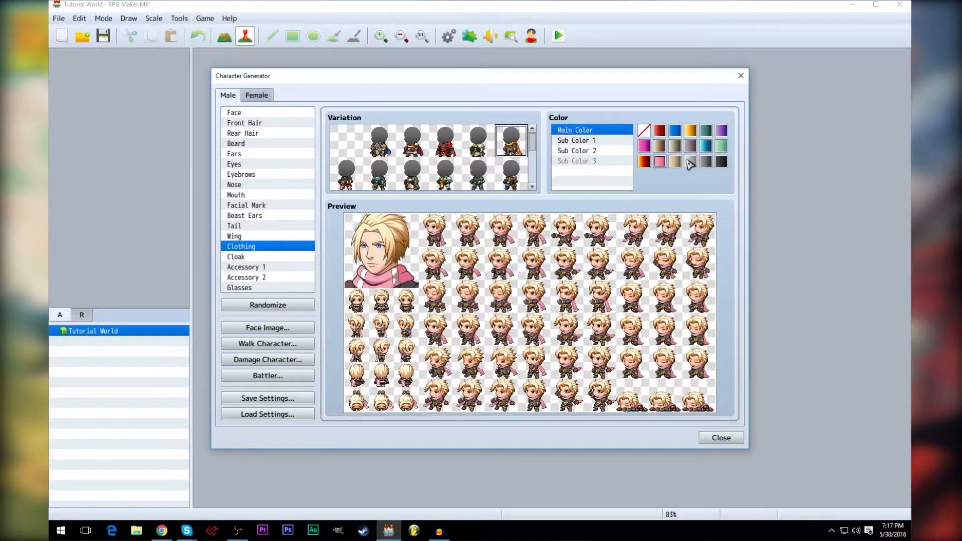
left_click(678, 132)
left_click(692, 133)
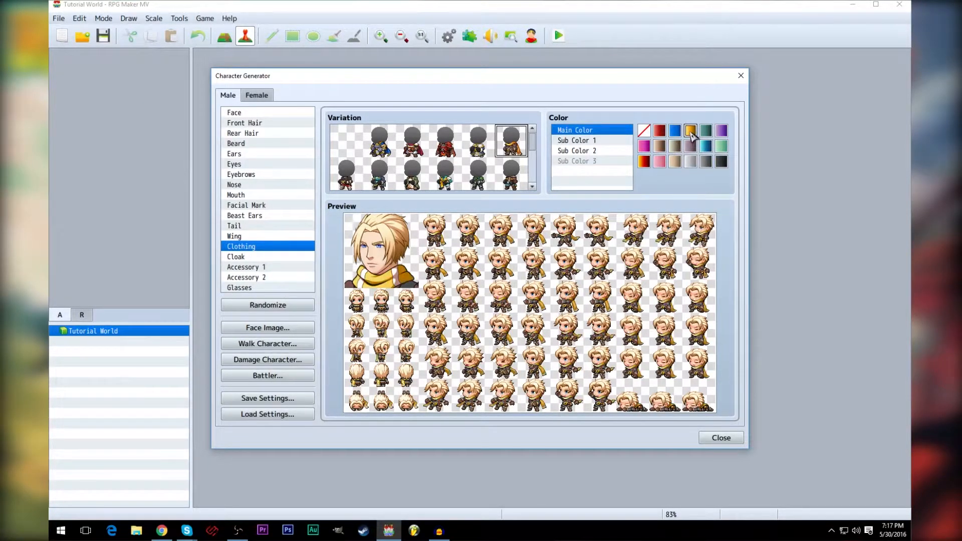
left_click(644, 131)
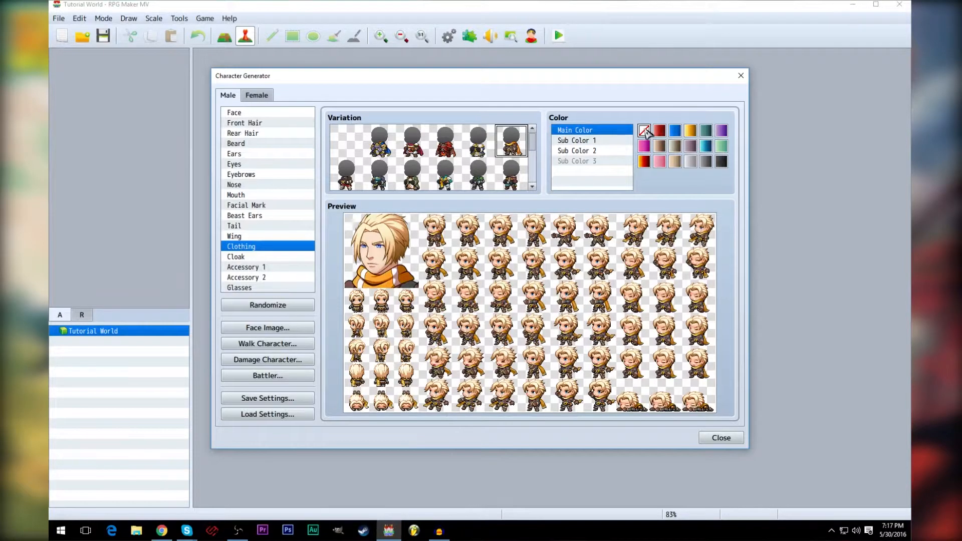
left_click(688, 131)
left_click(646, 133)
left_click(689, 131)
Try purple, brown, gold, red, black and pink for the scarf stripes through Sub Color 1.
left_click(592, 141)
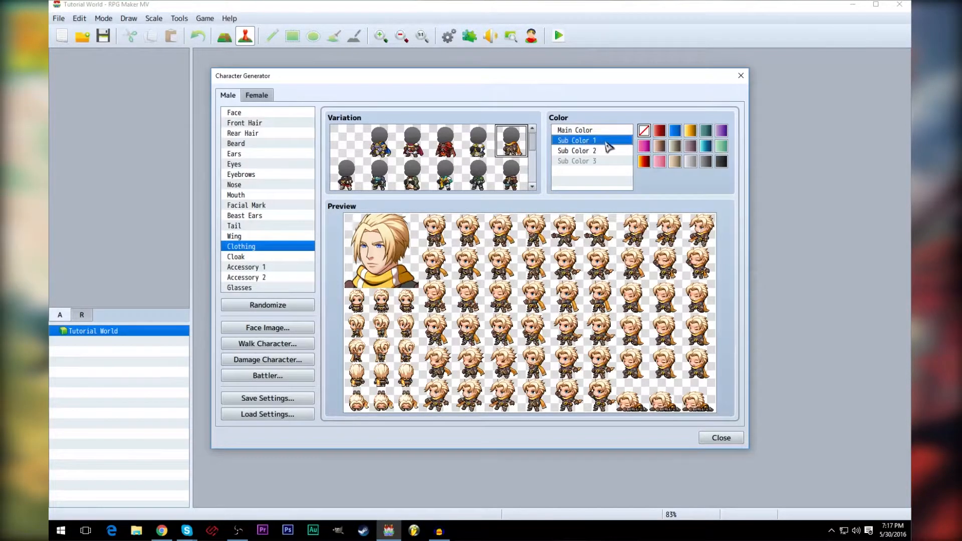
left_click(722, 131)
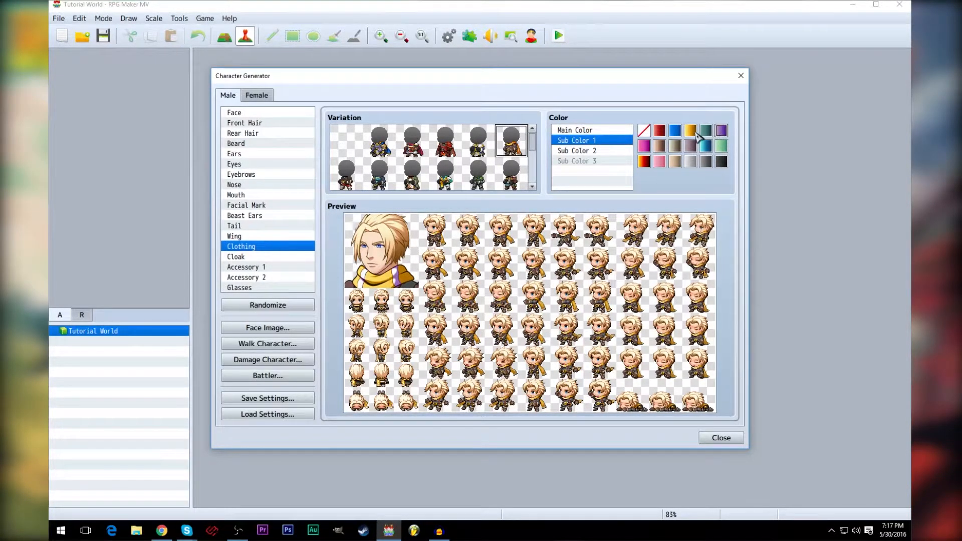
left_click(659, 146)
left_click(692, 130)
left_click(659, 130)
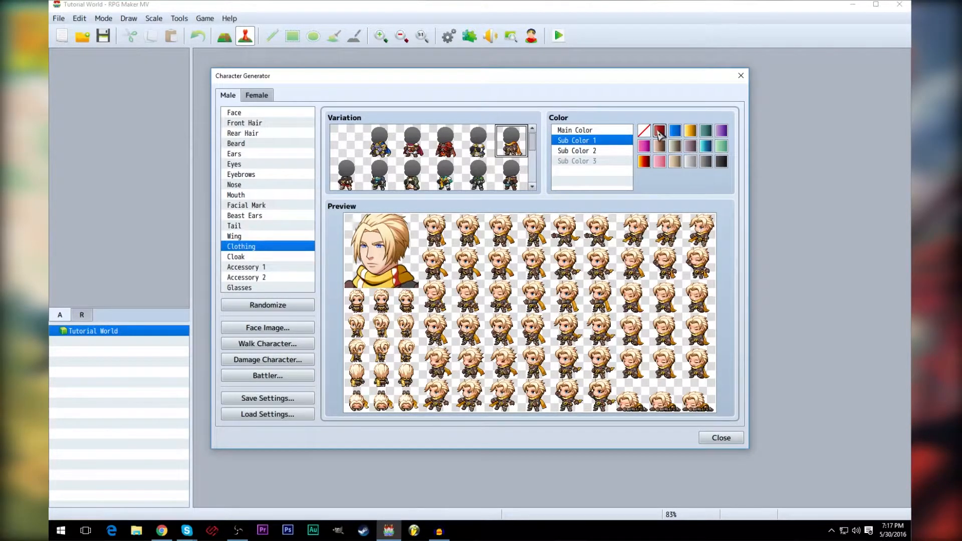
left_click(722, 162)
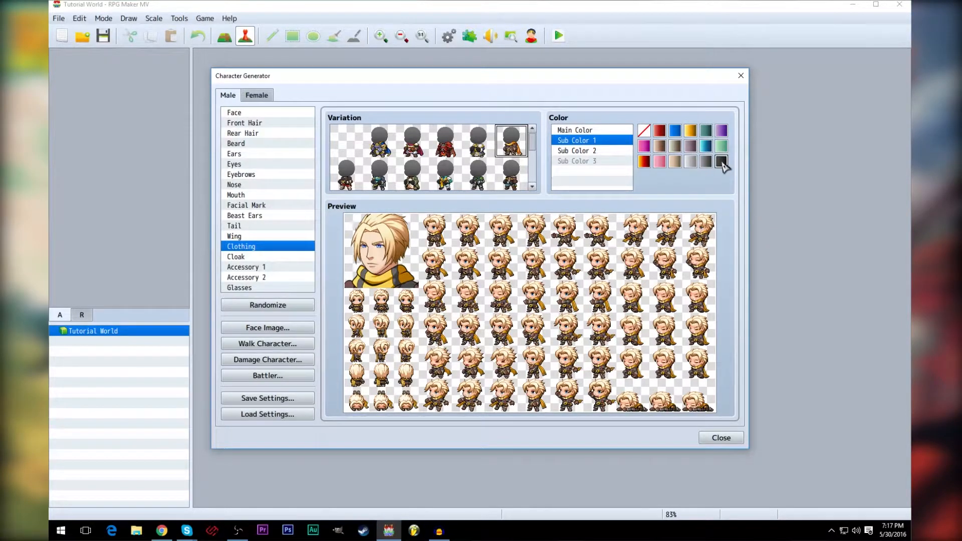
left_click(659, 161)
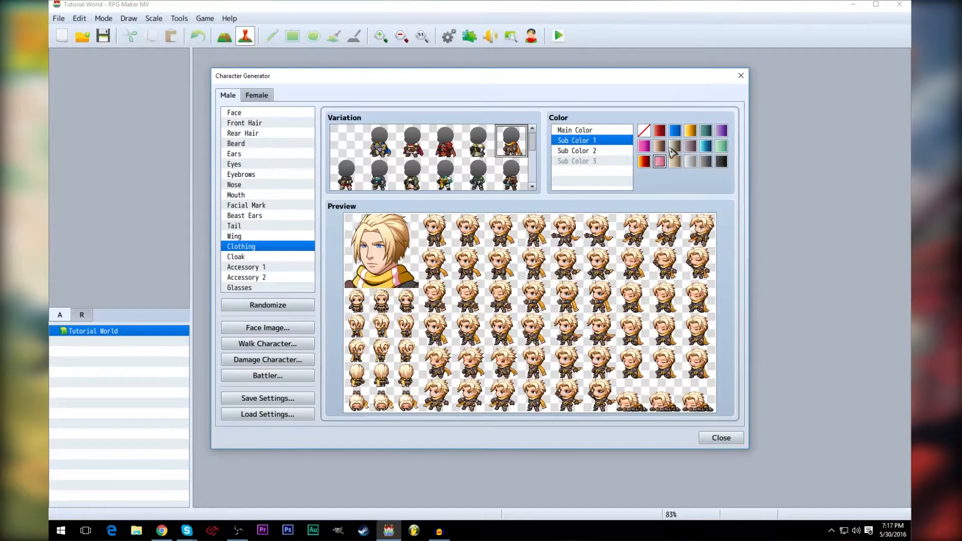
Compare blue, black, red, purple, brown and grey swatches for the outfit's Sub Color 2 and set it to dark grey.
left_click(582, 152)
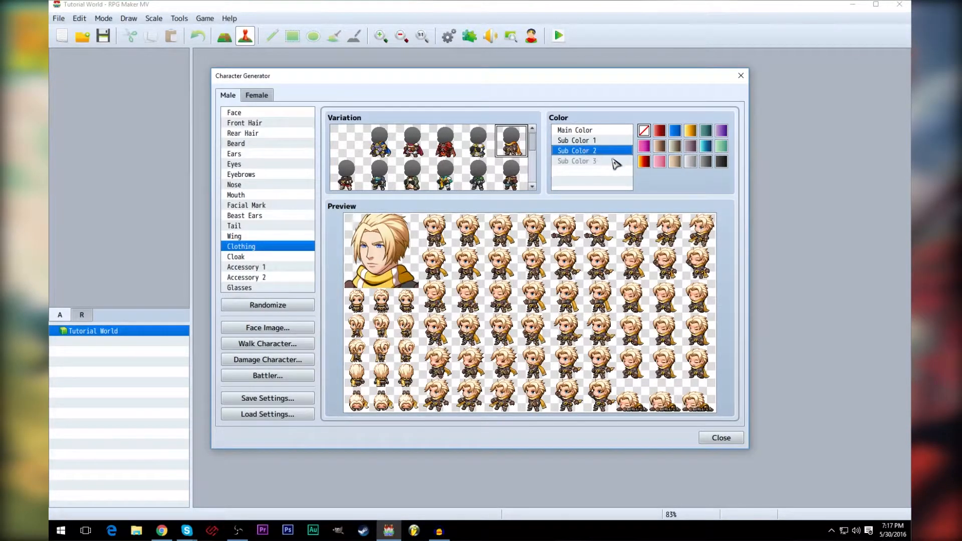
left_click(674, 131)
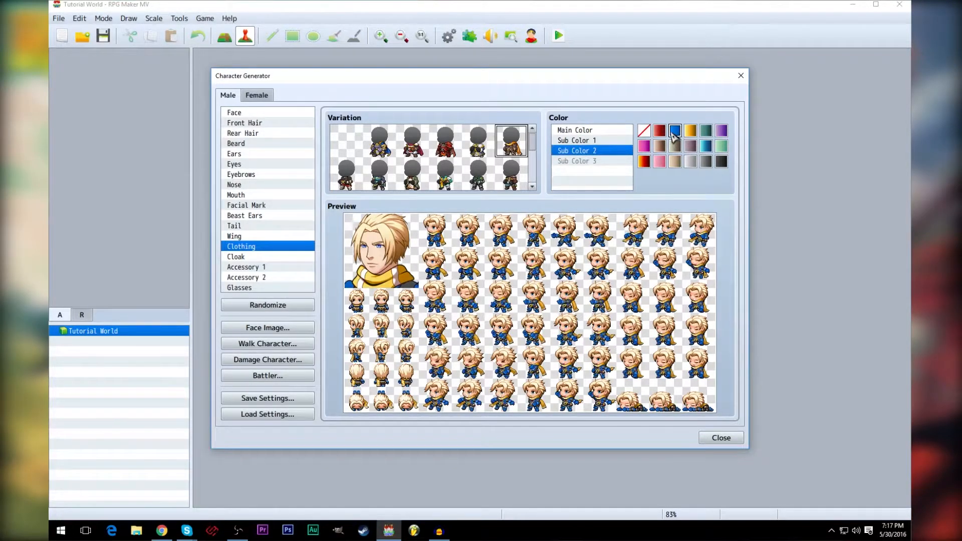
left_click(725, 161)
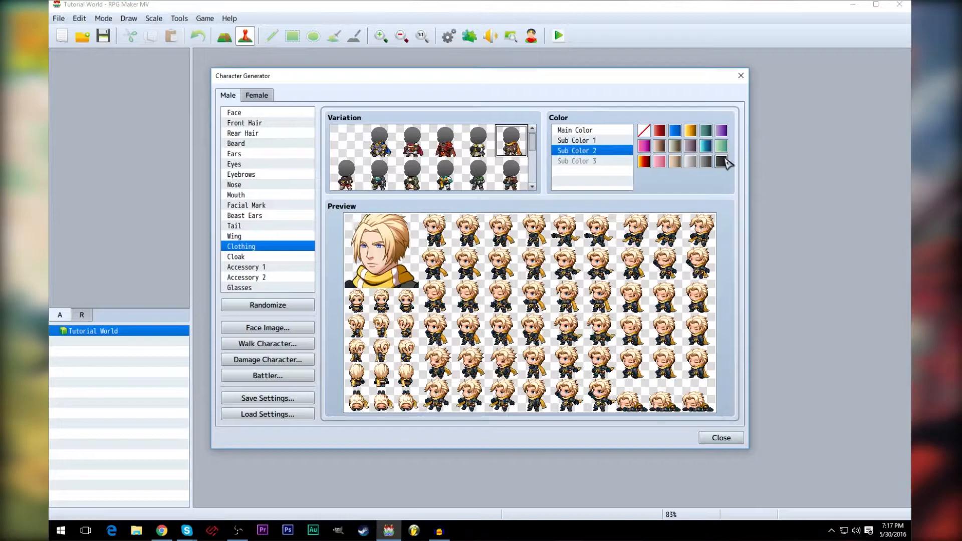
left_click(705, 146)
left_click(675, 146)
left_click(660, 161)
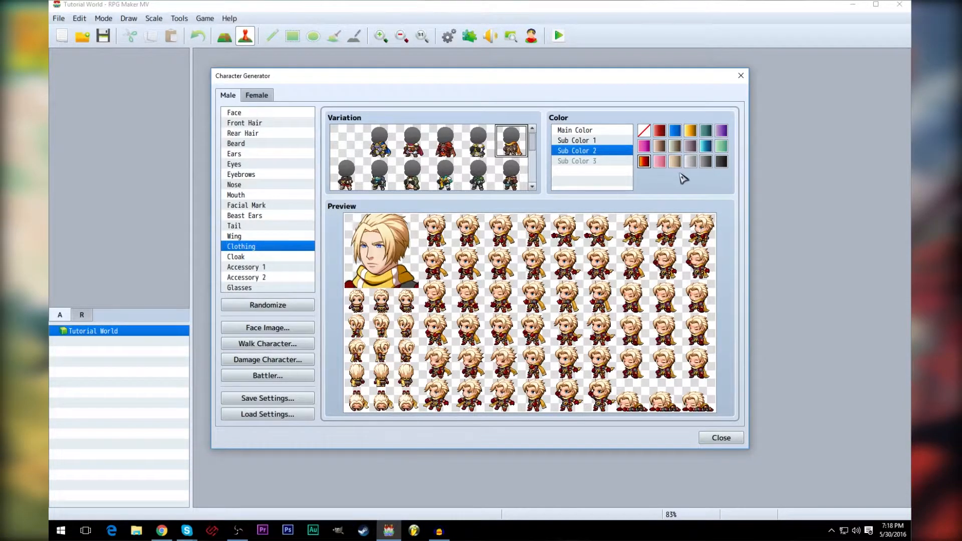
left_click(660, 131)
left_click(721, 132)
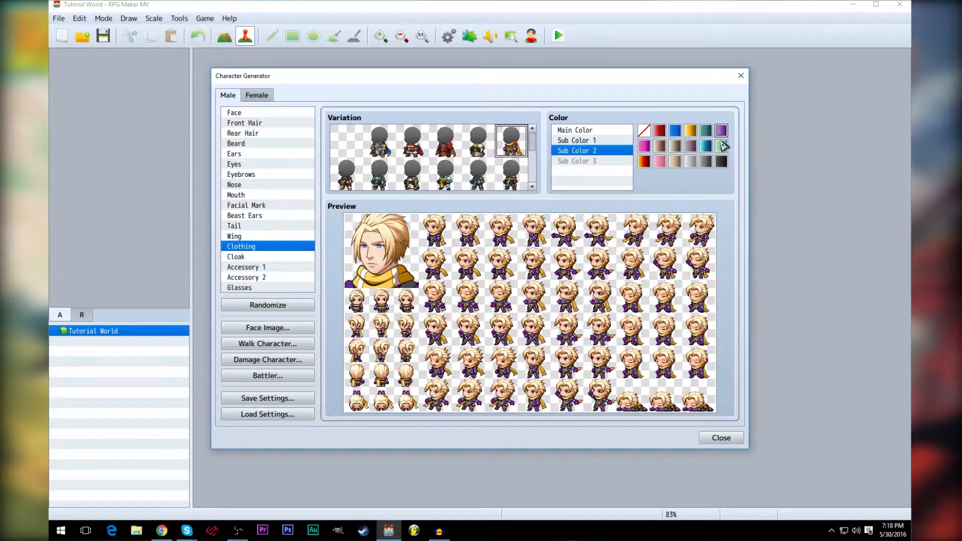
left_click(707, 148)
left_click(690, 145)
left_click(675, 148)
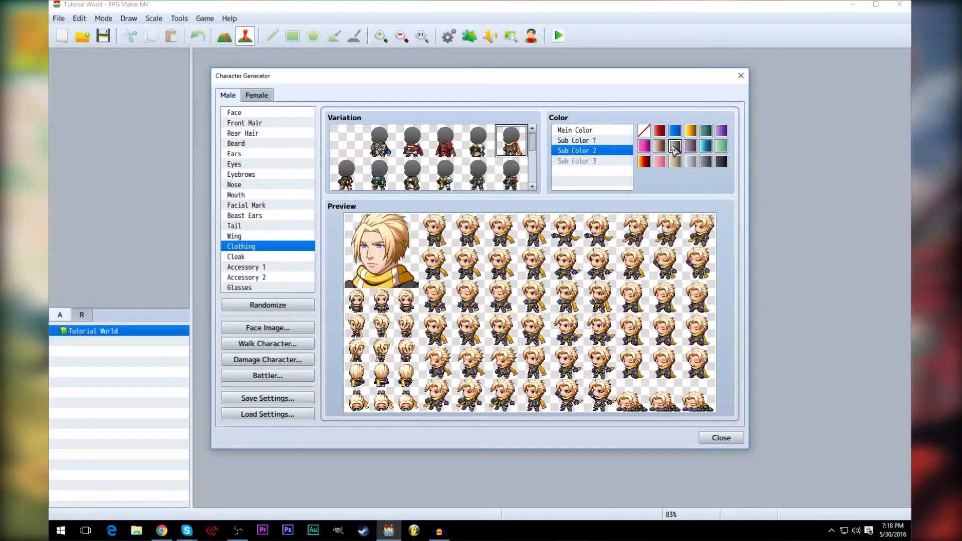
left_click(676, 161)
left_click(692, 163)
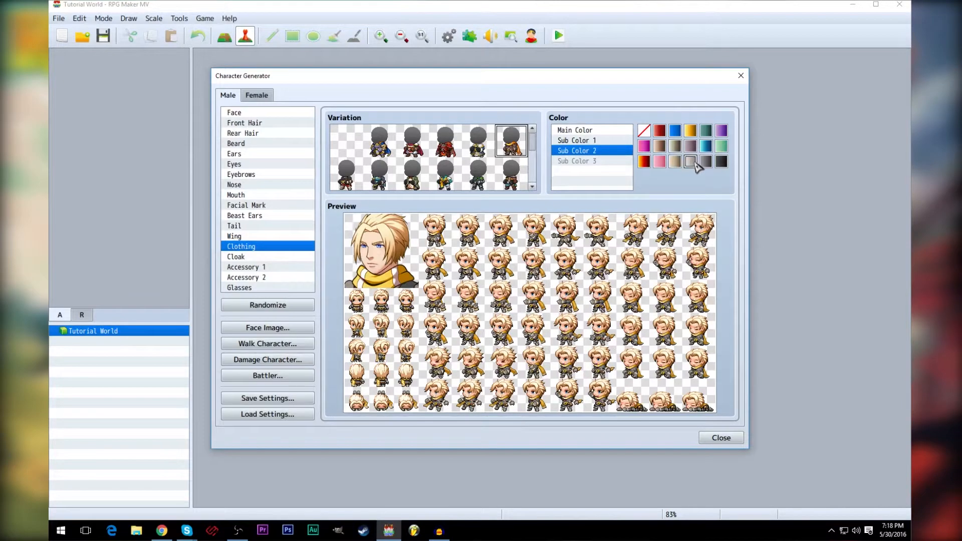
left_click(706, 164)
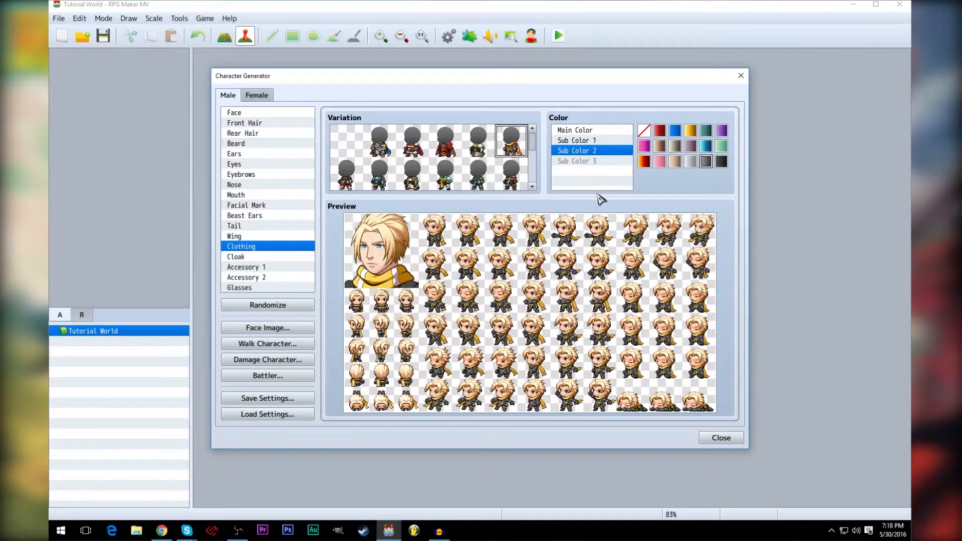
Reset the clothing's Main Color to the default and dress the character in the dark high-collared jacket, last in the second row.
left_click(482, 186)
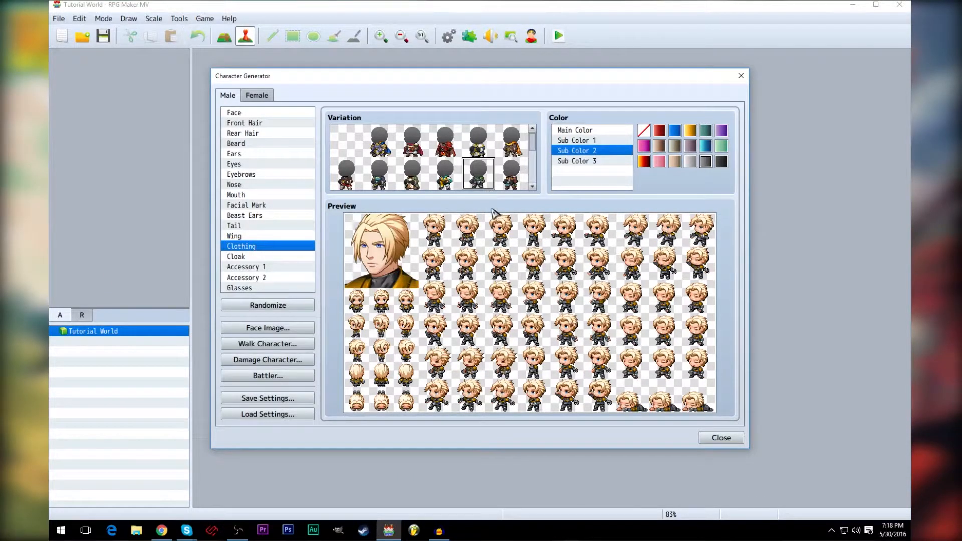
left_click(630, 129)
left_click(644, 131)
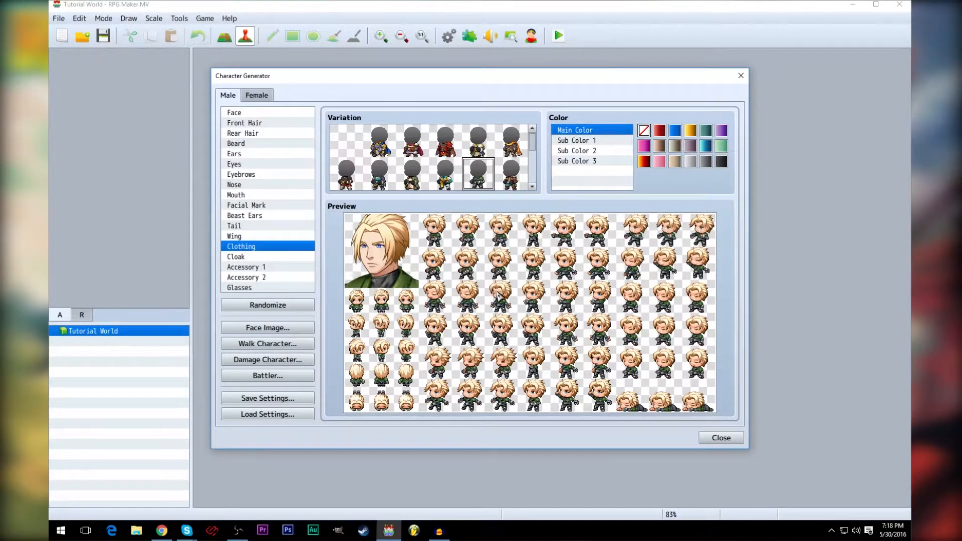
left_click(521, 181)
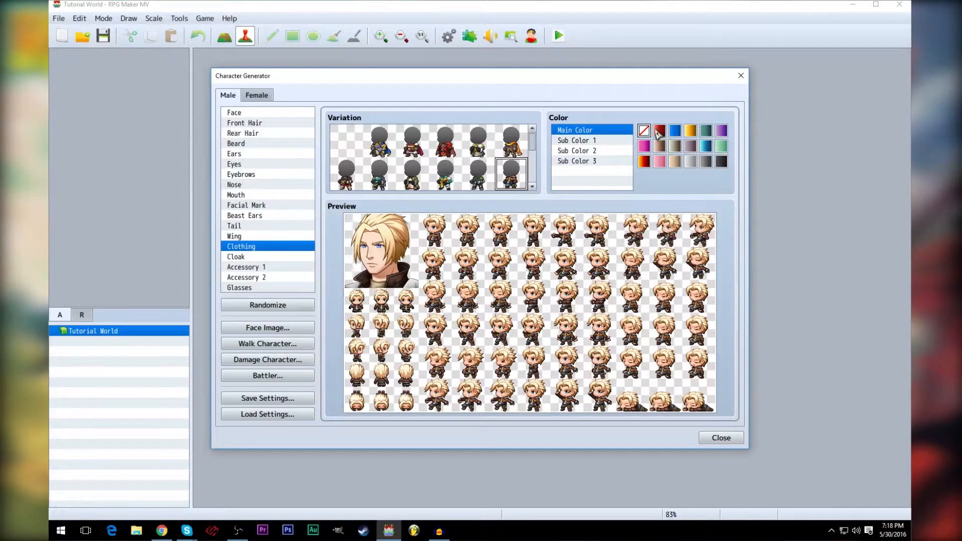
Compare gold, teal, cyan blue and mint green for the jacket's Main Color and set it to cyan blue.
left_click(692, 131)
left_click(706, 131)
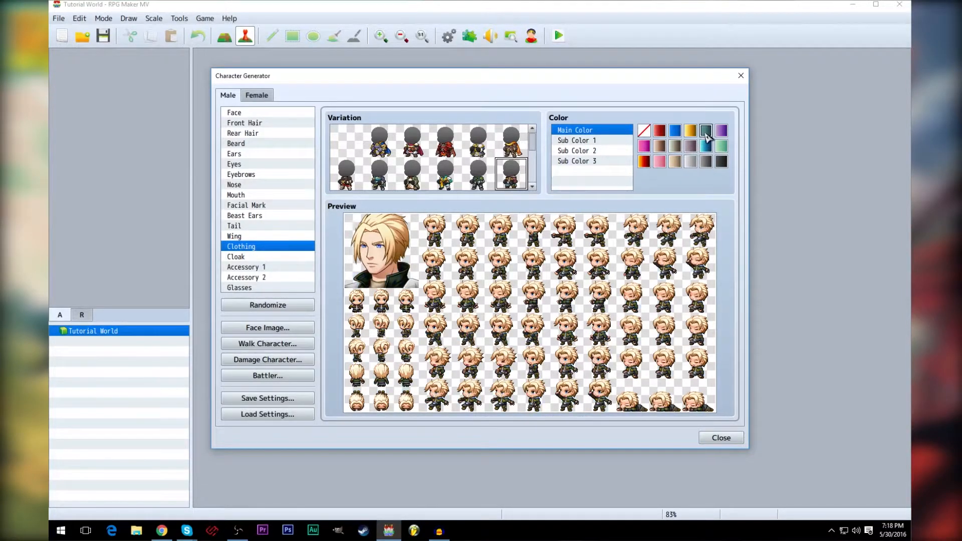
left_click(706, 146)
left_click(721, 147)
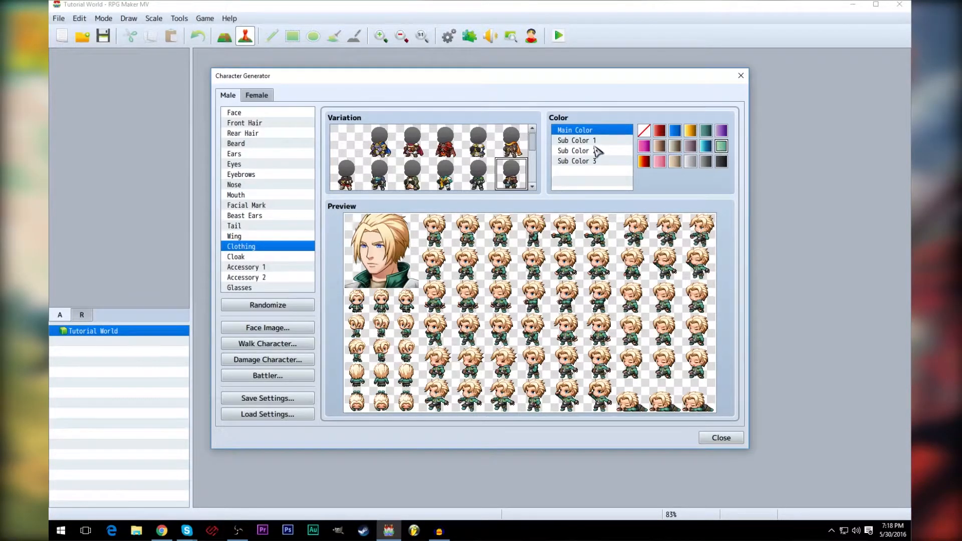
left_click(706, 146)
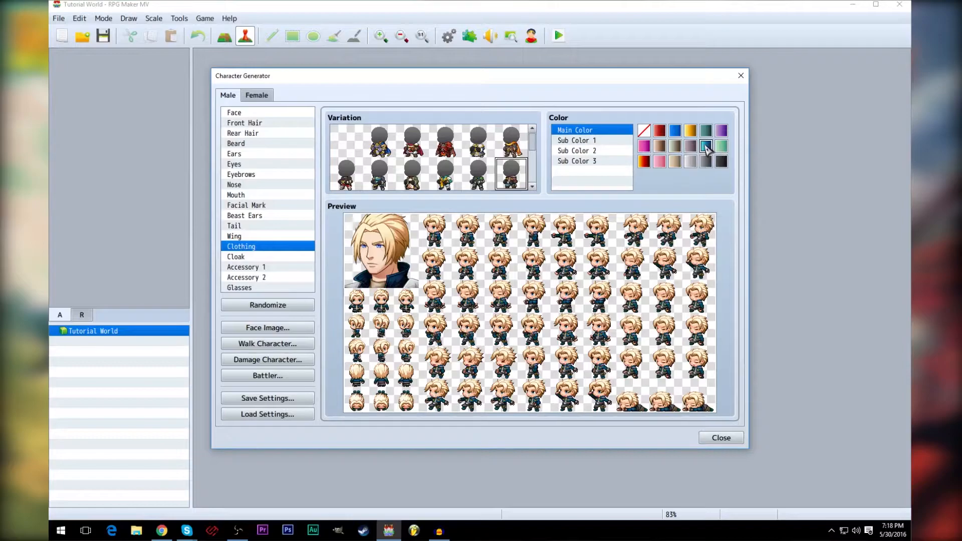
Compare pink, light grey and dark grey for the jacket's Sub Color 1 and set it to dark grey.
left_click(581, 141)
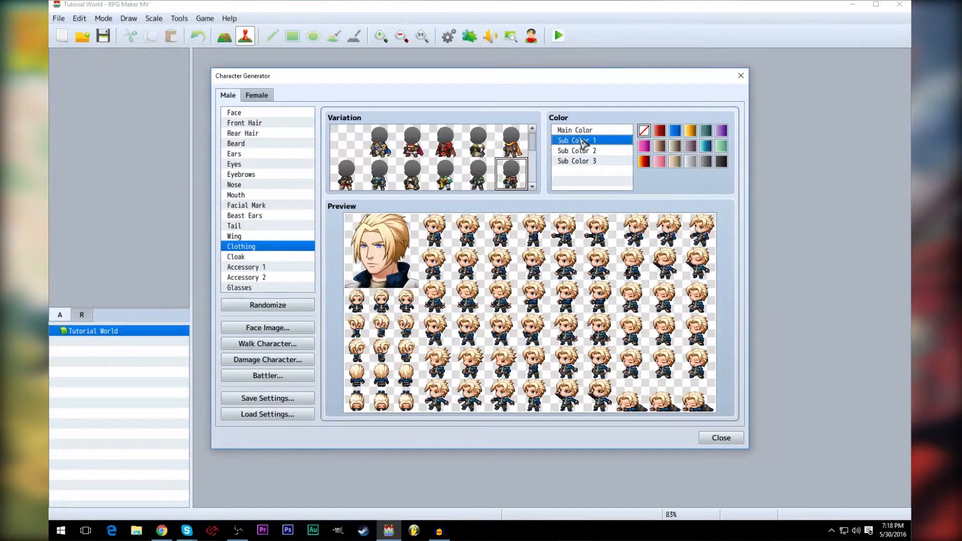
left_click(660, 161)
left_click(690, 162)
left_click(706, 161)
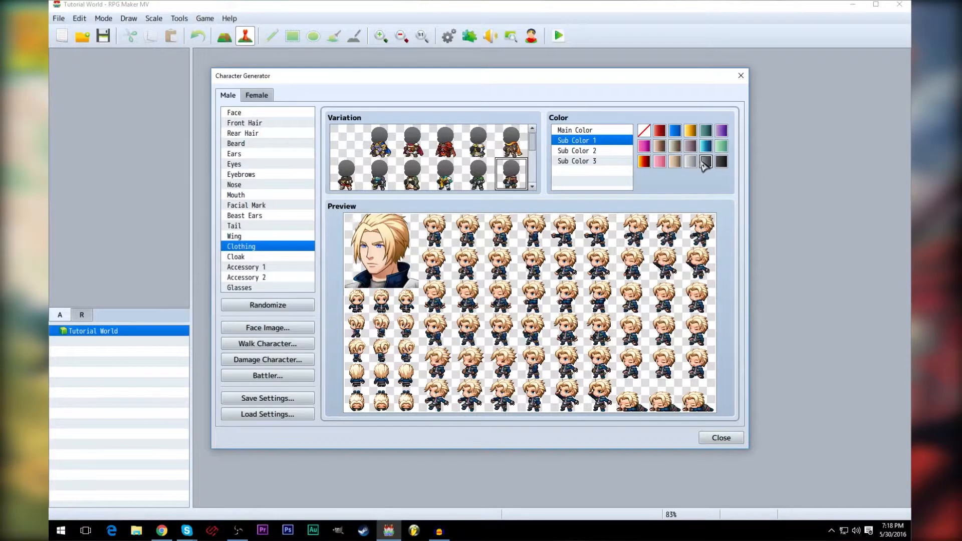
Compare gold and red for the jacket's Sub Color 2 and set it to gold.
left_click(582, 151)
left_click(689, 131)
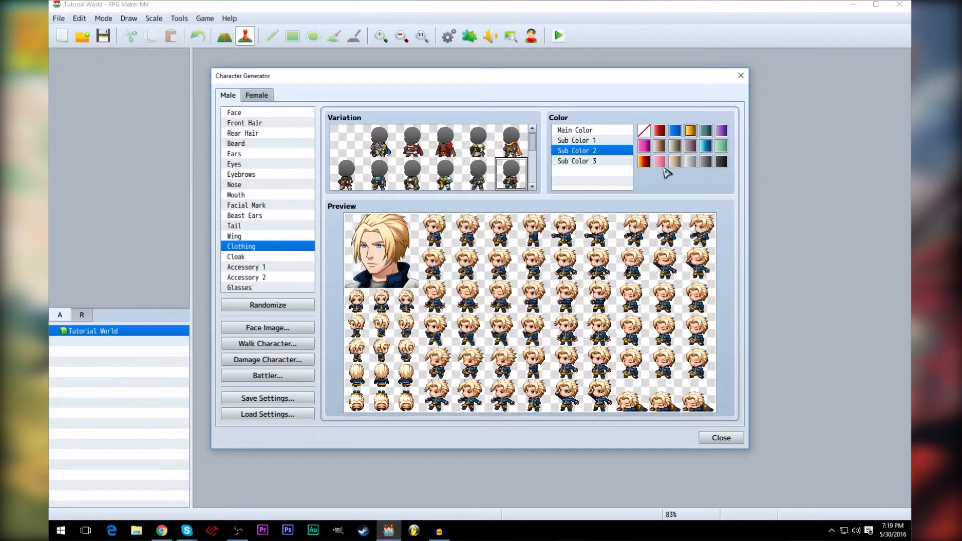
left_click(659, 130)
left_click(688, 131)
Try mint green, magenta, dark grey, light grey and black for the jacket's Sub Color 3 and reset it to the default.
left_click(588, 161)
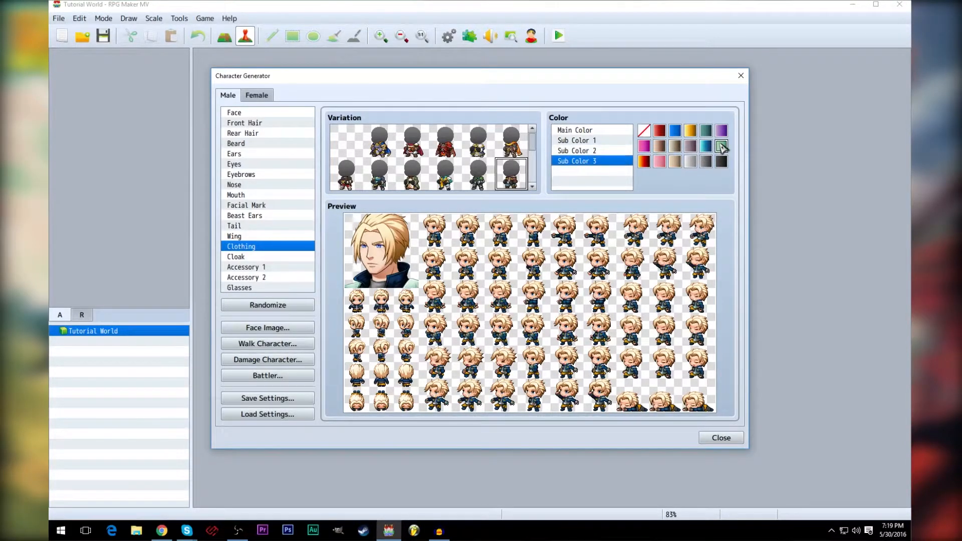
left_click(645, 146)
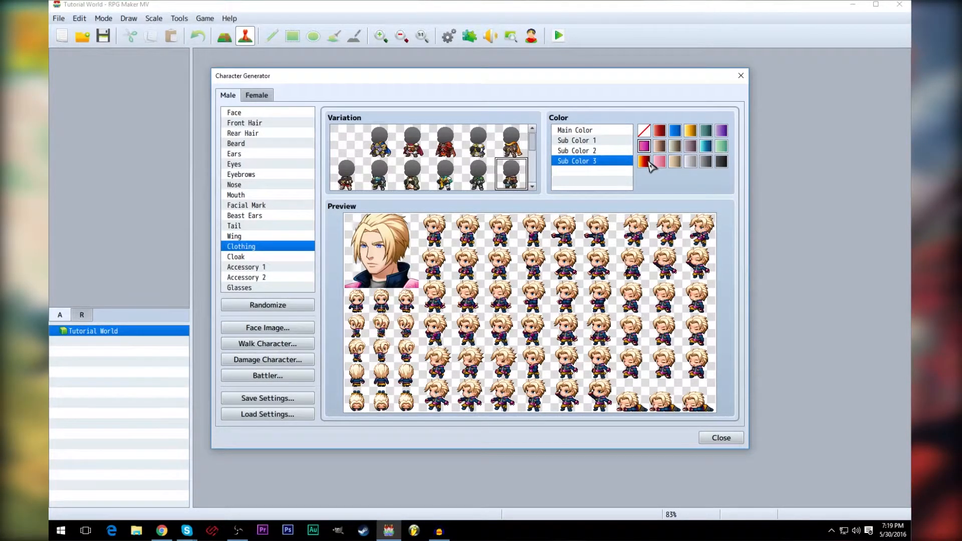
left_click(722, 162)
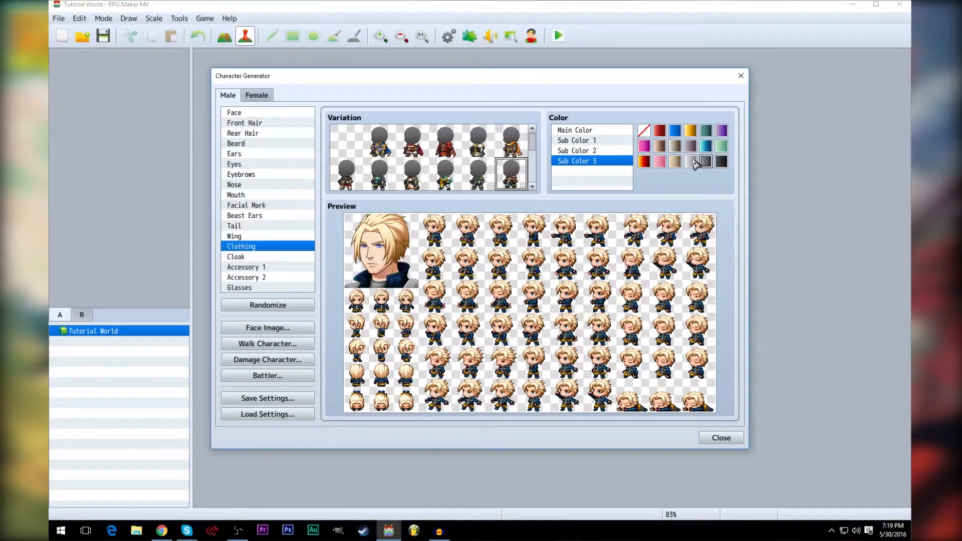
left_click(658, 132)
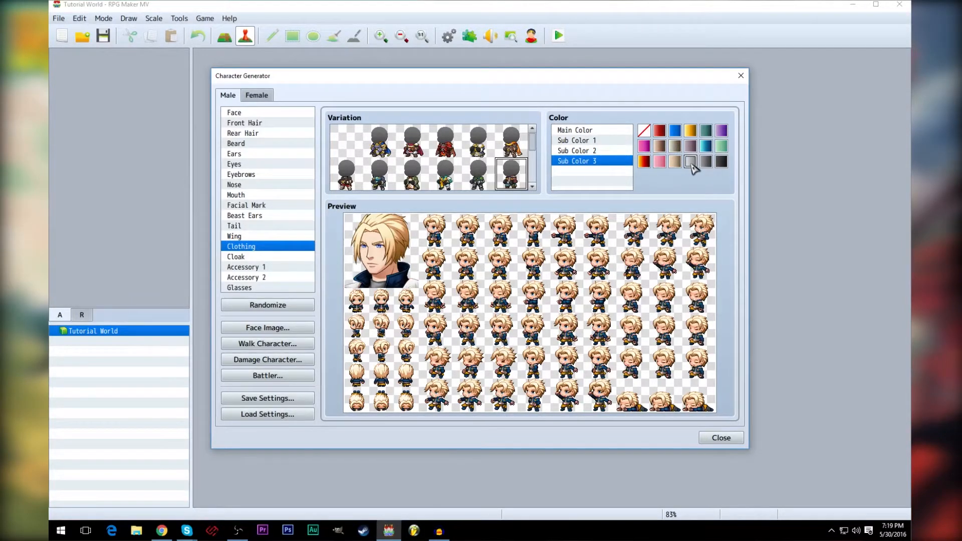
left_click(722, 162)
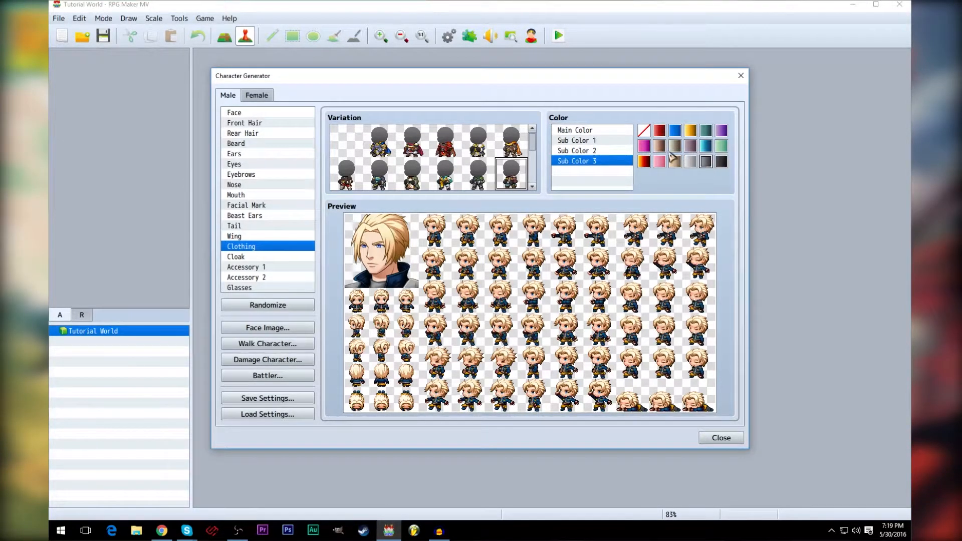
left_click(722, 163)
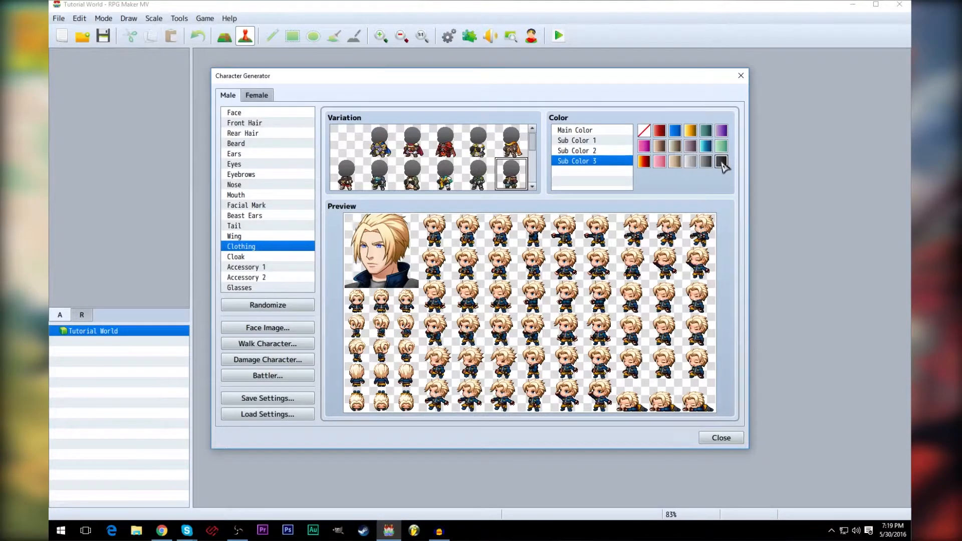
left_click(644, 132)
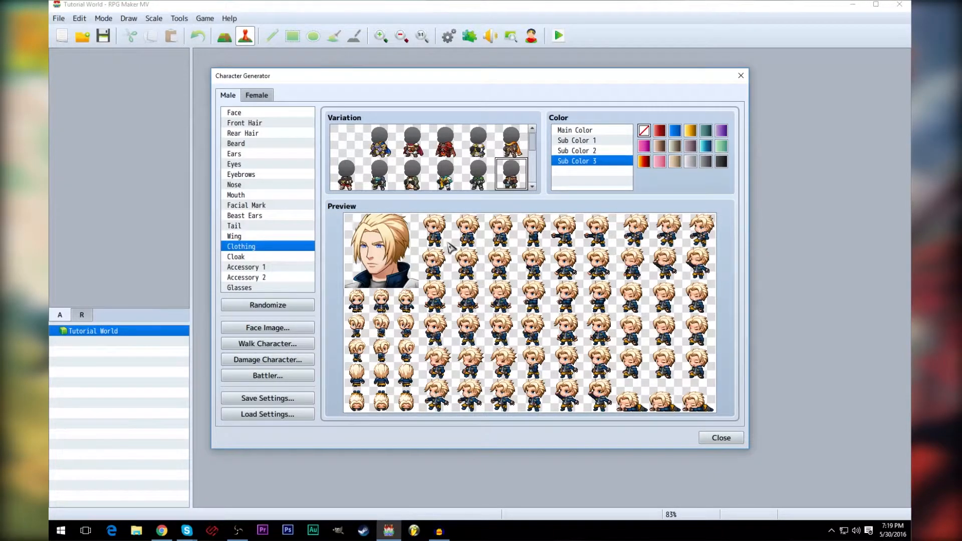
Try several front hair variations, including the eye-covering sweep, the side part and the last style in the list.
left_click(261, 124)
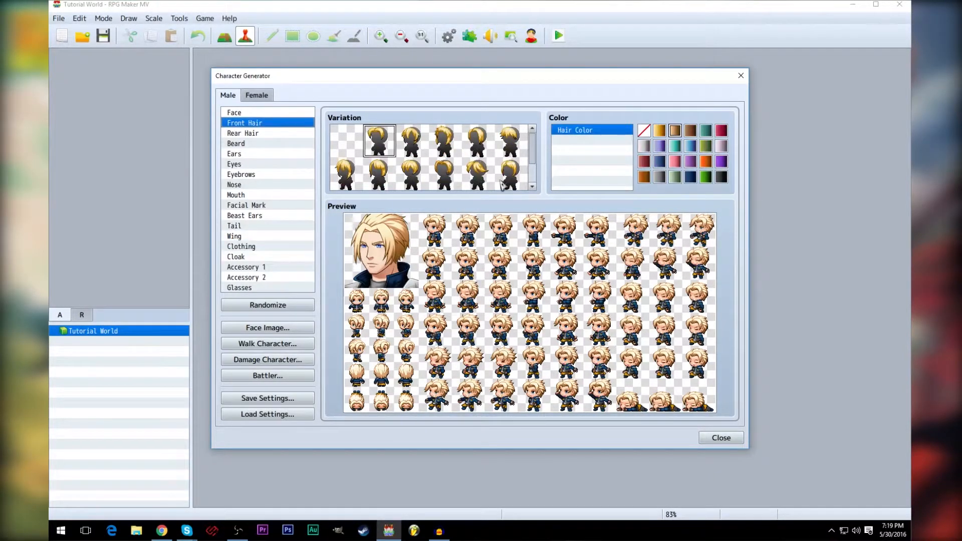
scroll(533, 152, "down", 2)
left_click(412, 153)
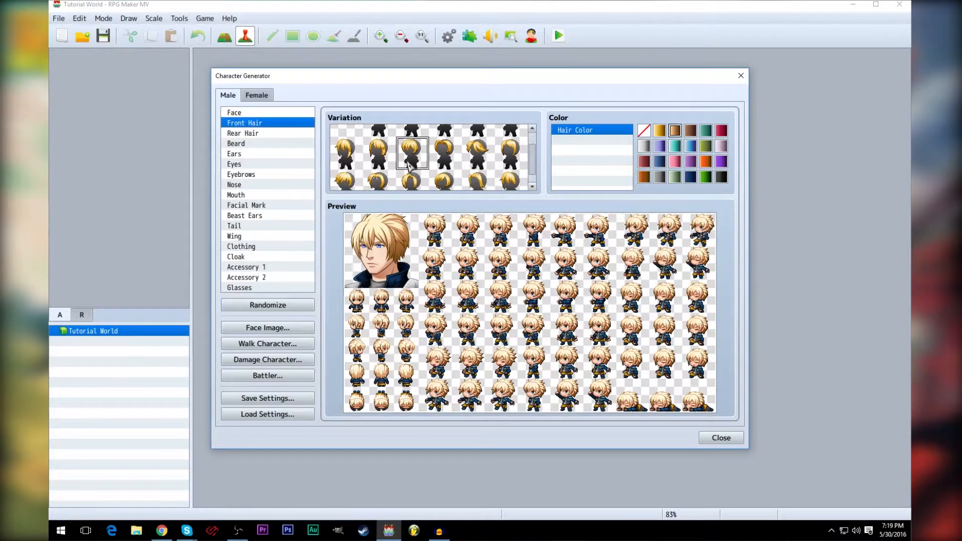
scroll(534, 169, "down", 1)
left_click_drag(535, 171, 534, 160)
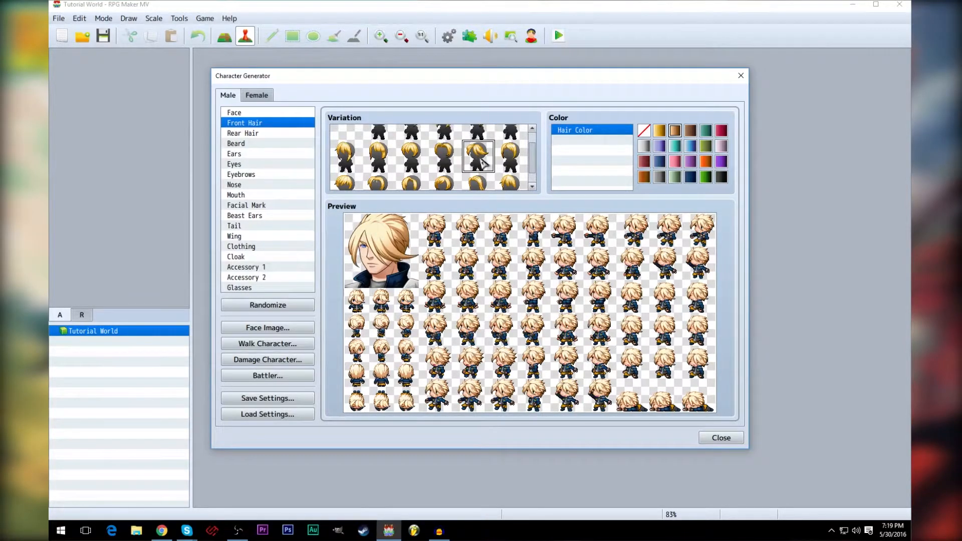
scroll(533, 160, "down", 1)
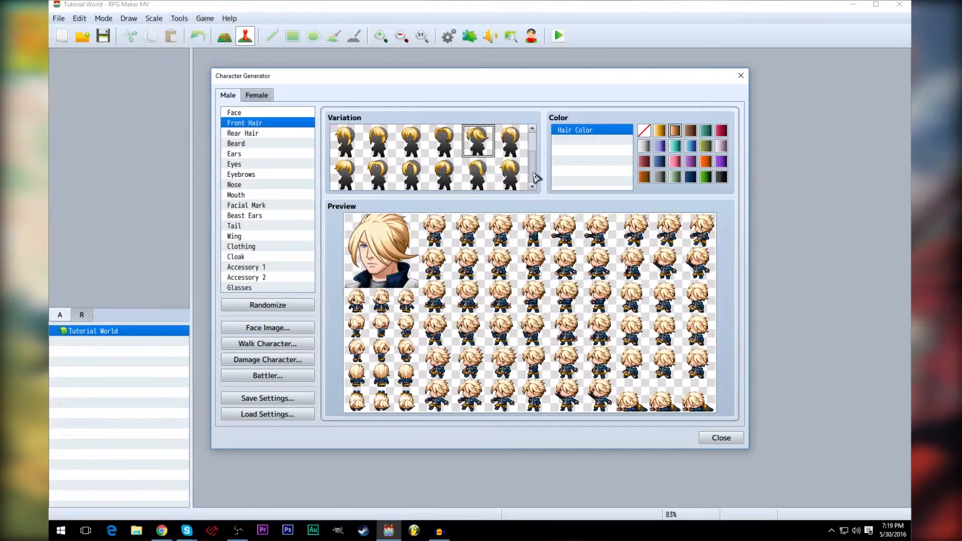
left_click(410, 176)
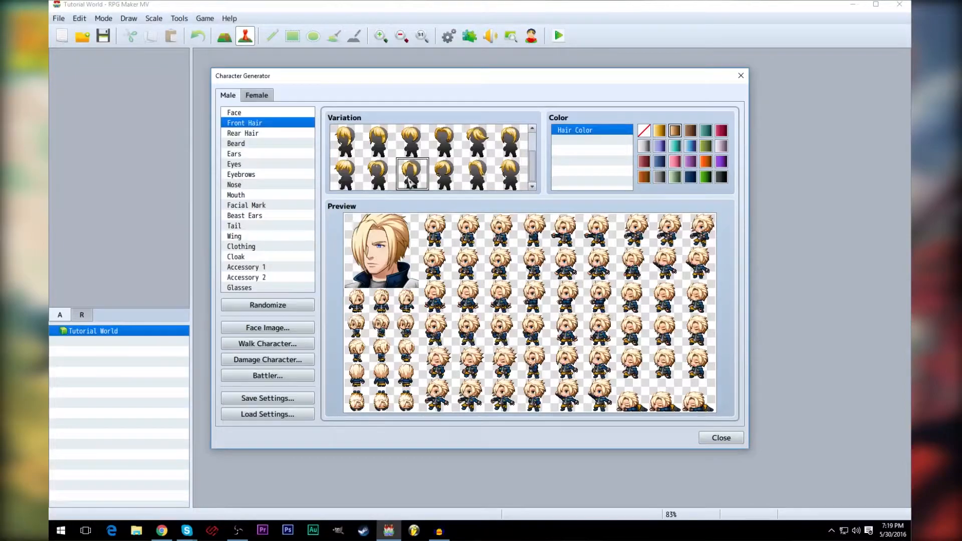
left_click(480, 180)
left_click(522, 179)
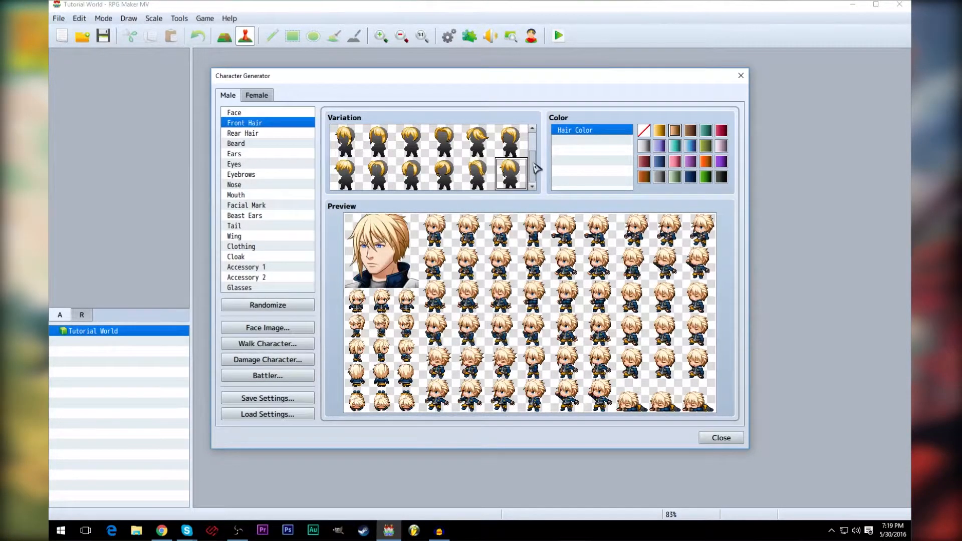
Clear the front hair and give the character the spiky ponytail rear hair, first in the second row.
scroll(537, 168, "up", 1)
left_click(354, 139)
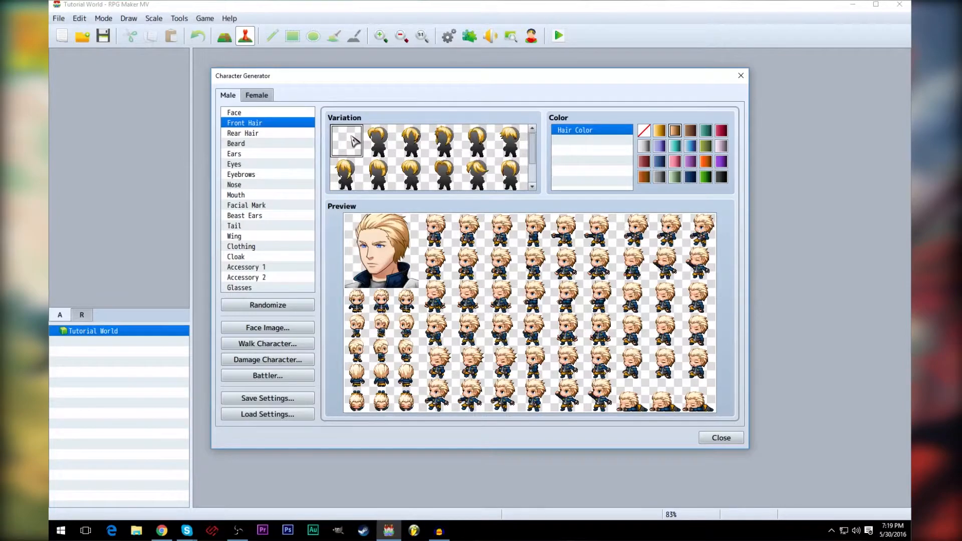
left_click(254, 134)
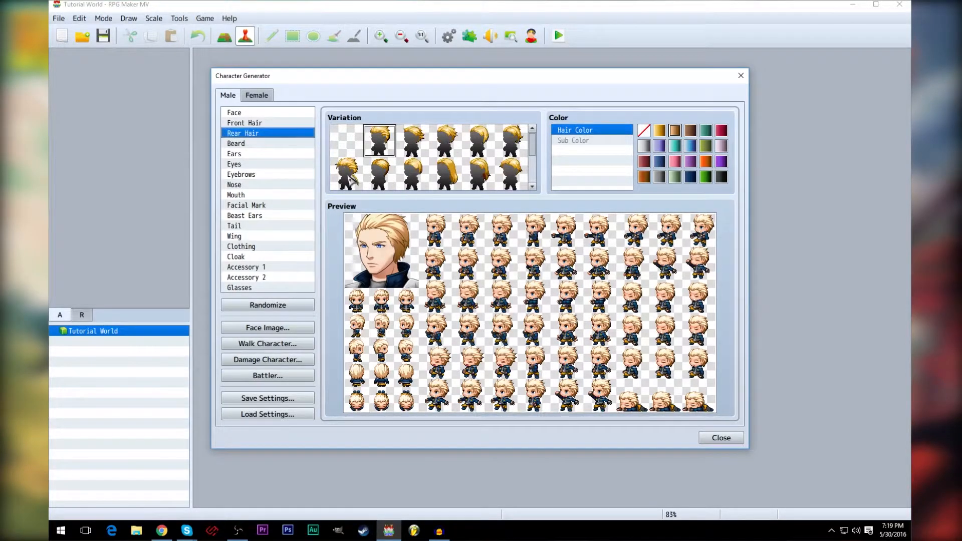
left_click(347, 178)
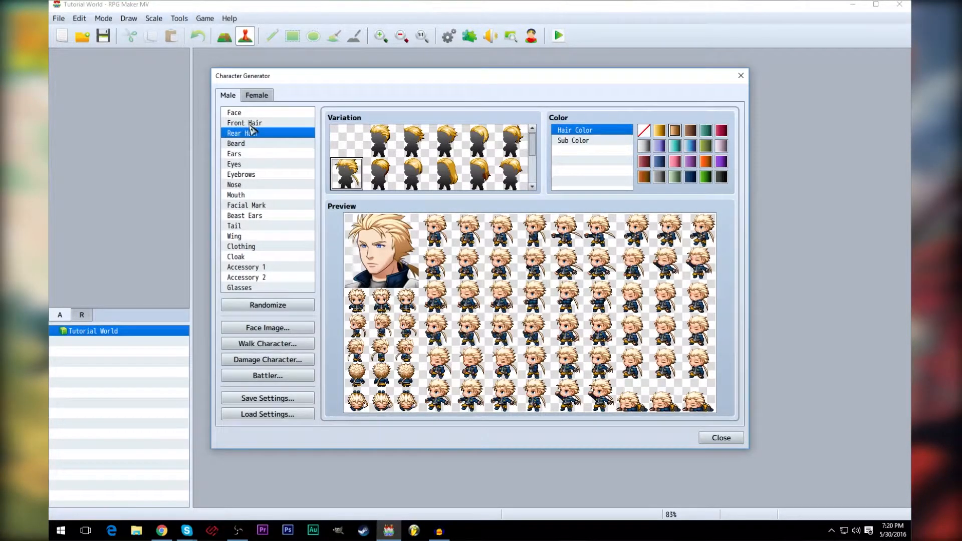
Compare front hair variations against the ponytail and choose the long shaggy bangs, first in the second row.
left_click(249, 124)
left_click(516, 142)
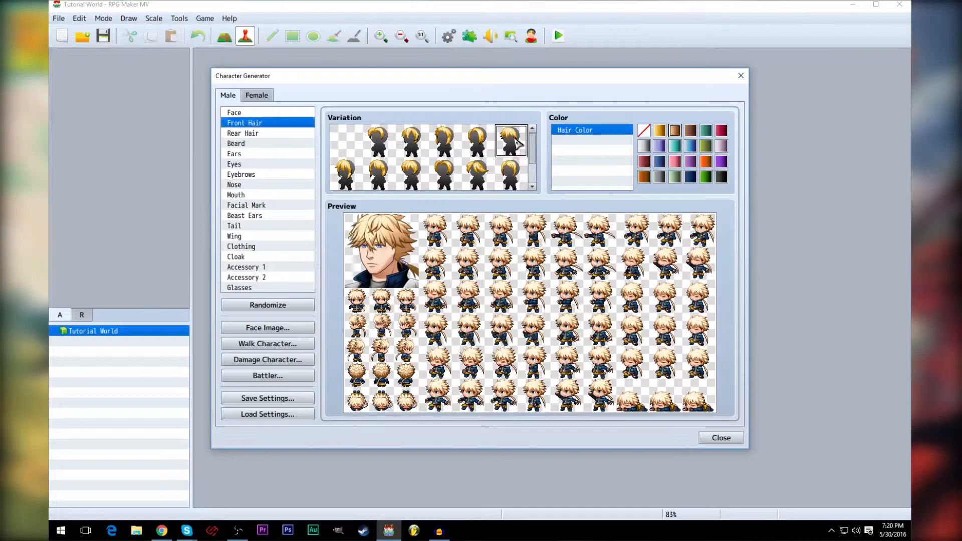
left_click(514, 178)
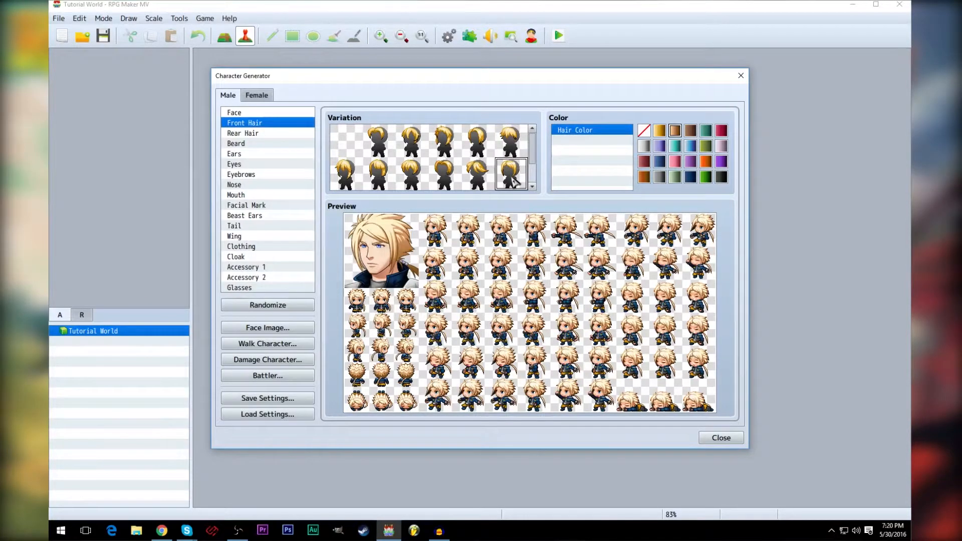
left_click(479, 176)
left_click(446, 178)
left_click(410, 152)
left_click(440, 151)
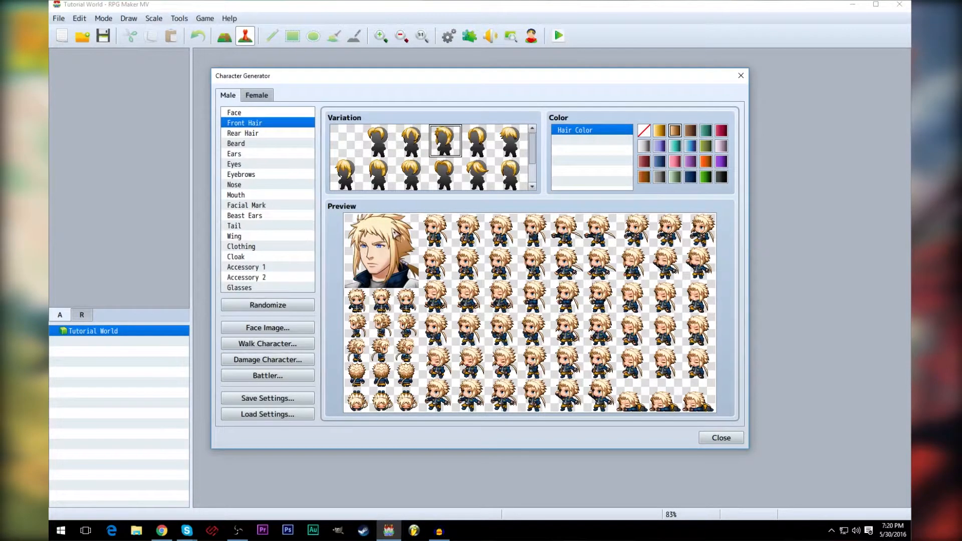
left_click(347, 175)
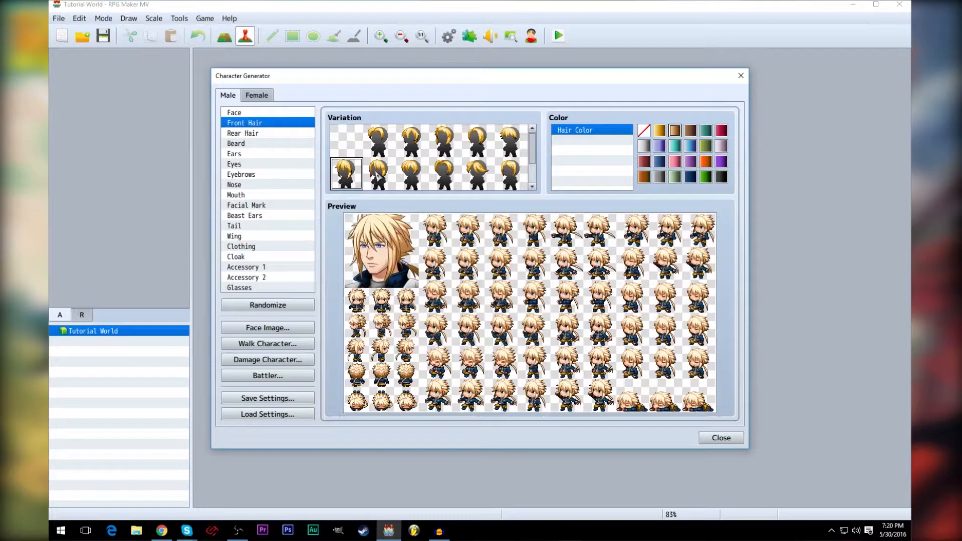
left_click(449, 144)
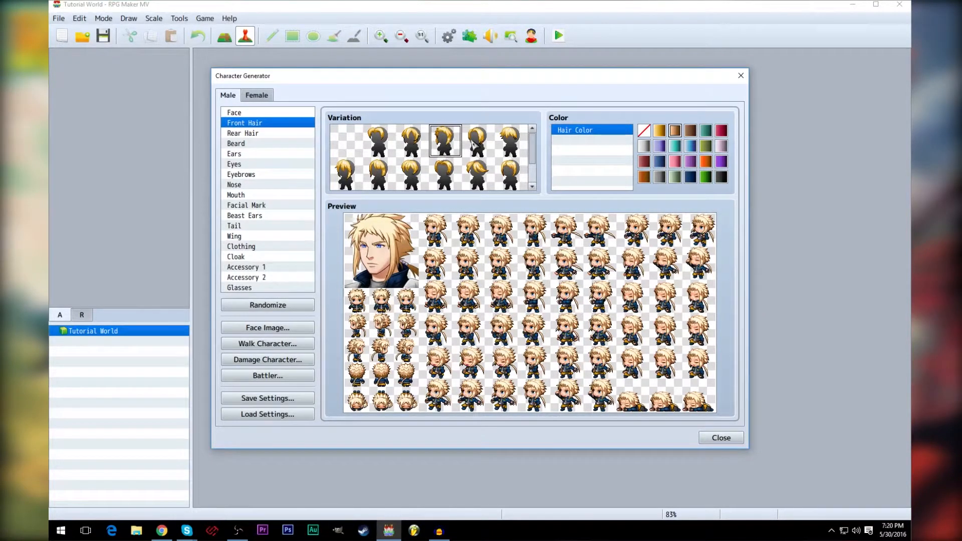
left_click(475, 142)
left_click(409, 176)
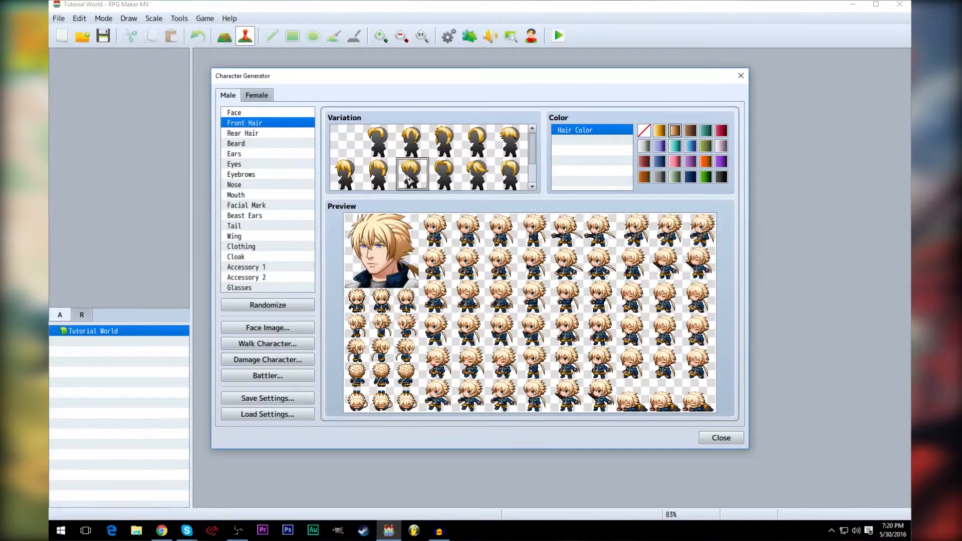
left_click(382, 180)
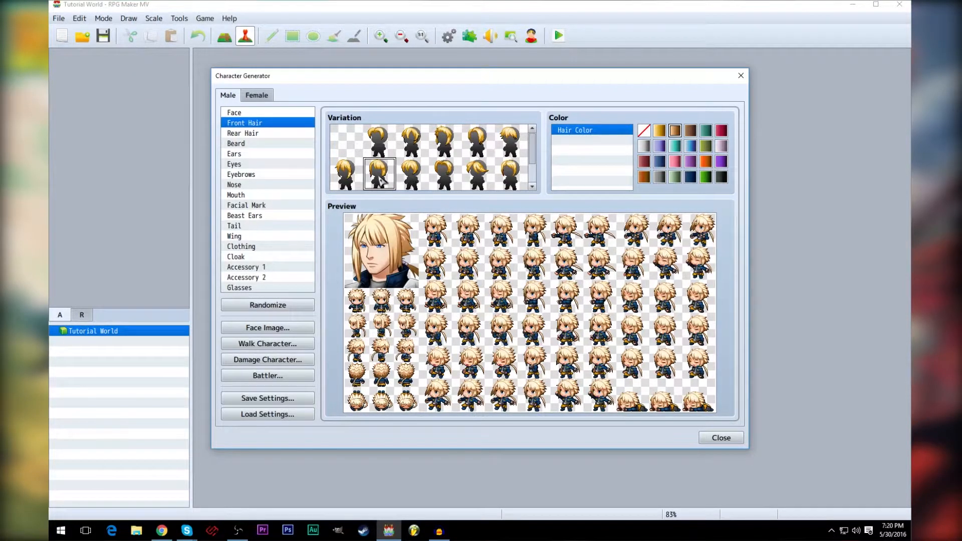
left_click(346, 175)
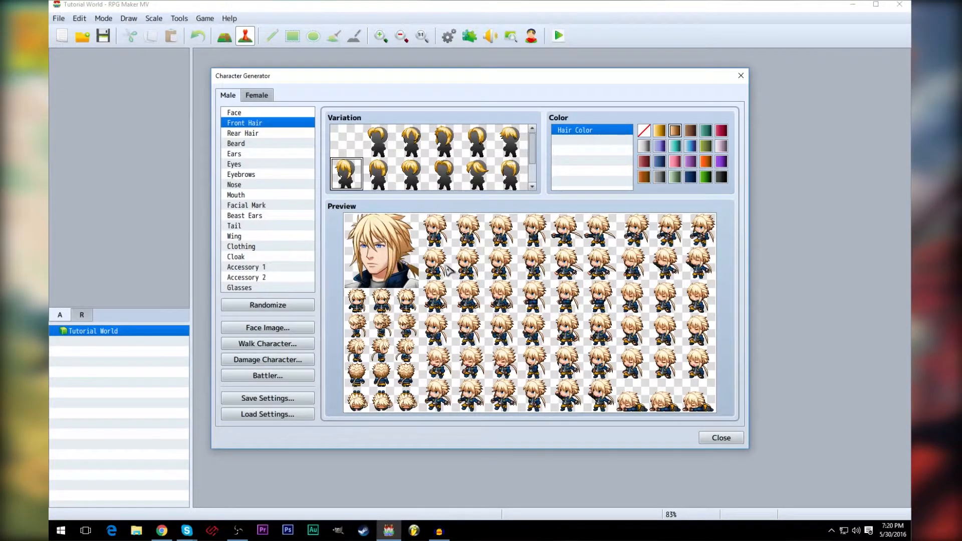
Go through all five beard variations and apply the last one.
left_click(253, 146)
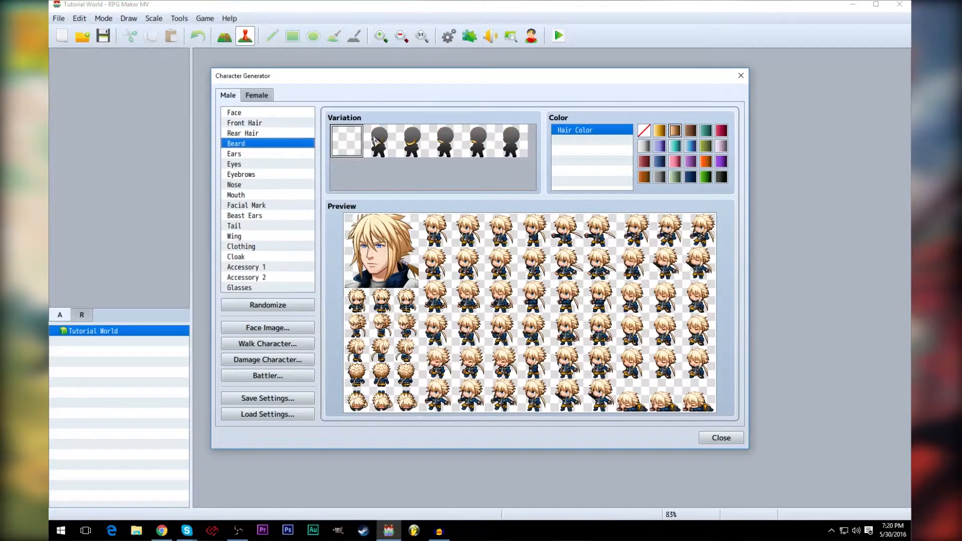
left_click(376, 144)
left_click(410, 148)
left_click(443, 152)
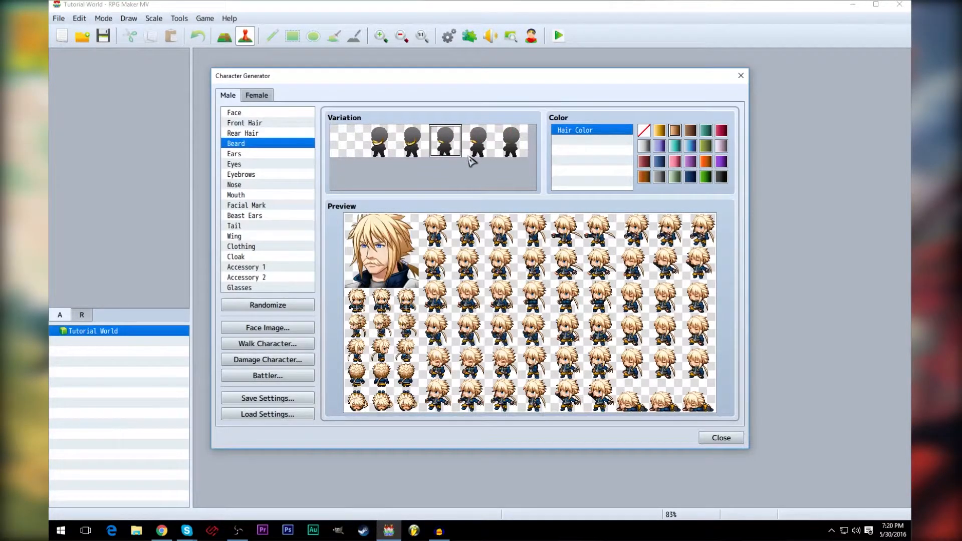
left_click(480, 153)
left_click(500, 150)
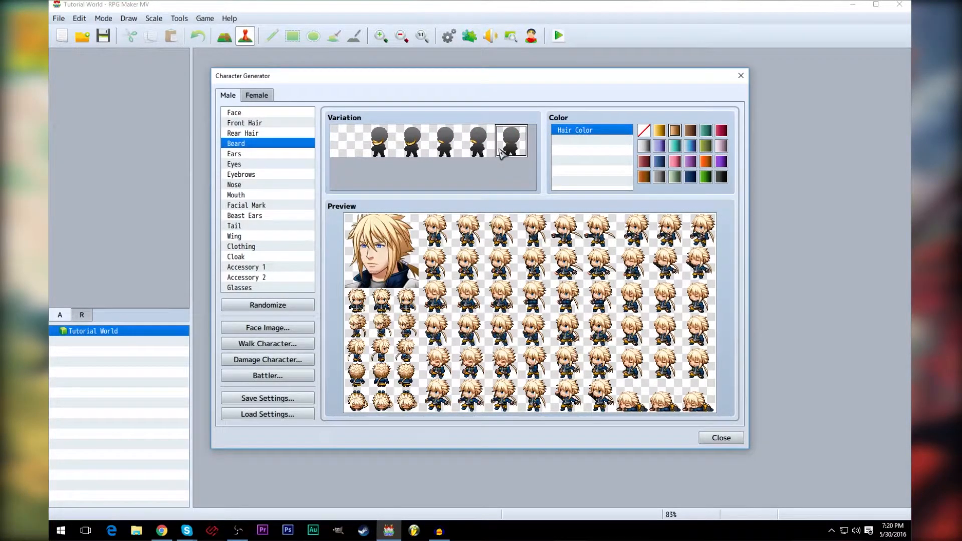
Compare the second and third human face shapes and set the face to the first variation.
left_click(246, 112)
left_click(380, 141)
left_click(413, 141)
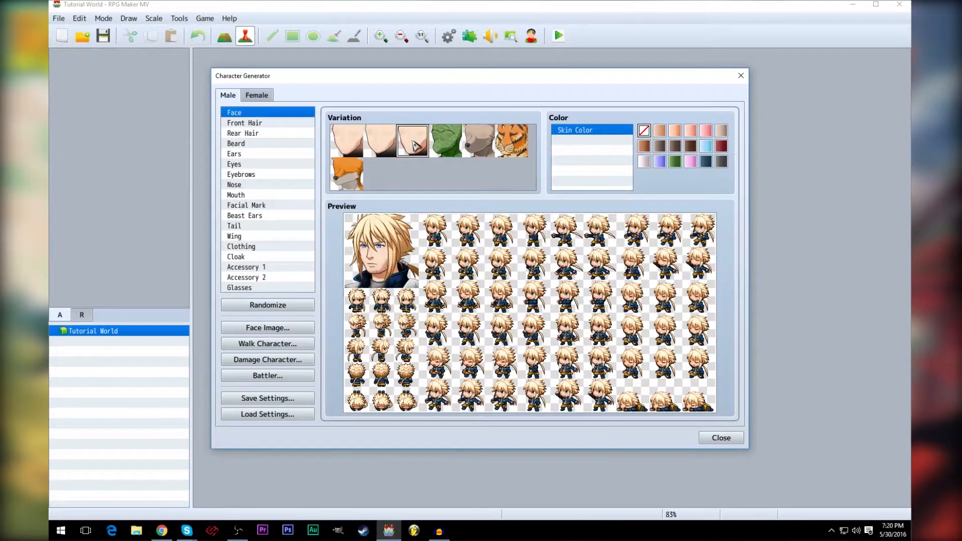
left_click(351, 148)
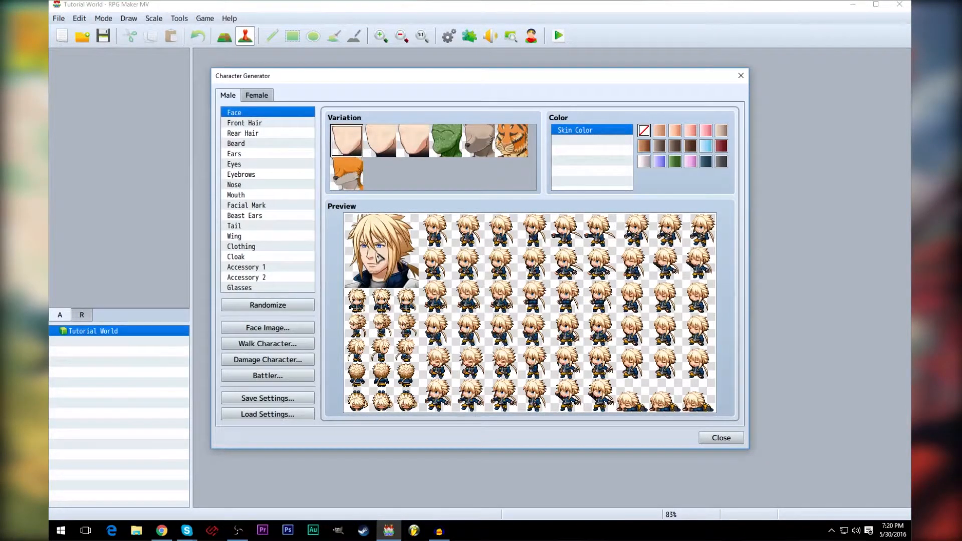
Set the face to the second human variation and give the character the long pointed elf ears.
left_click(418, 144)
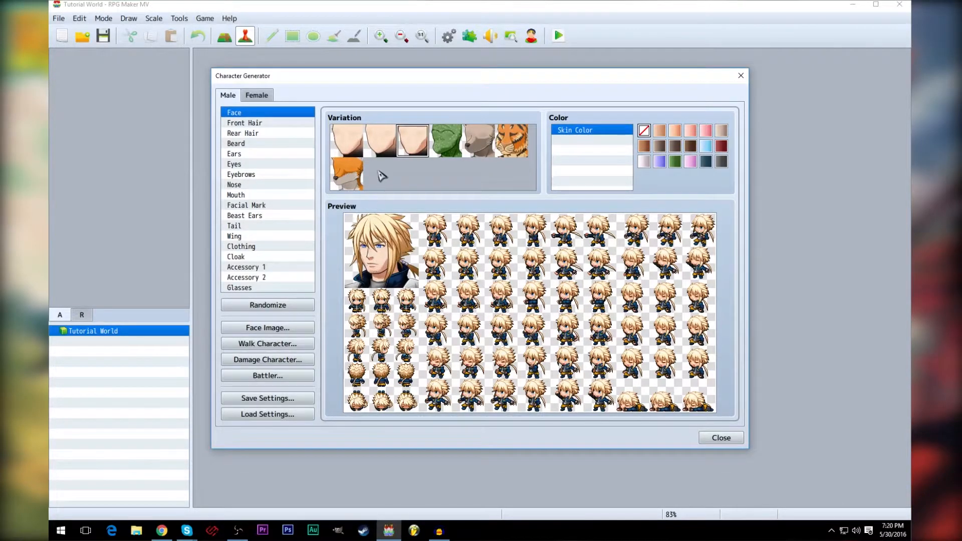
left_click(384, 143)
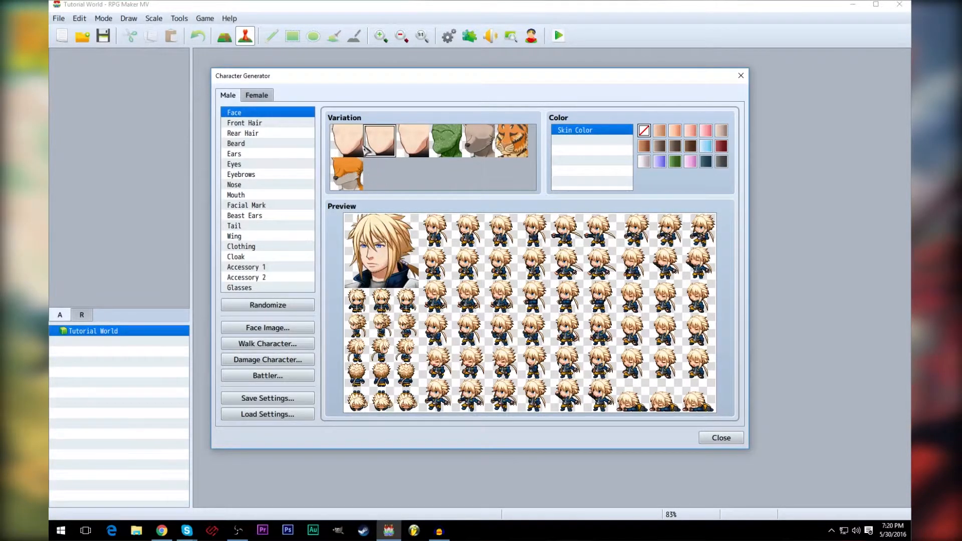
left_click(247, 154)
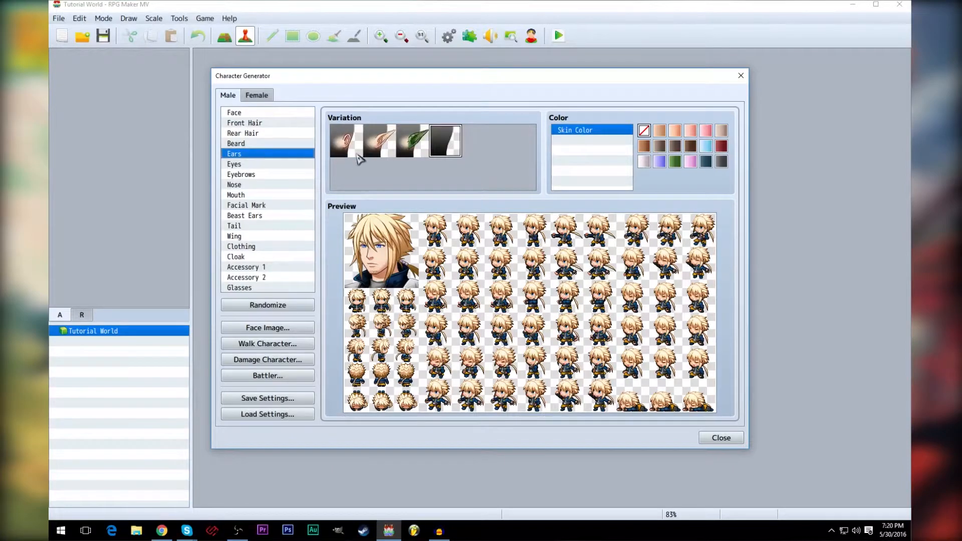
left_click(345, 149)
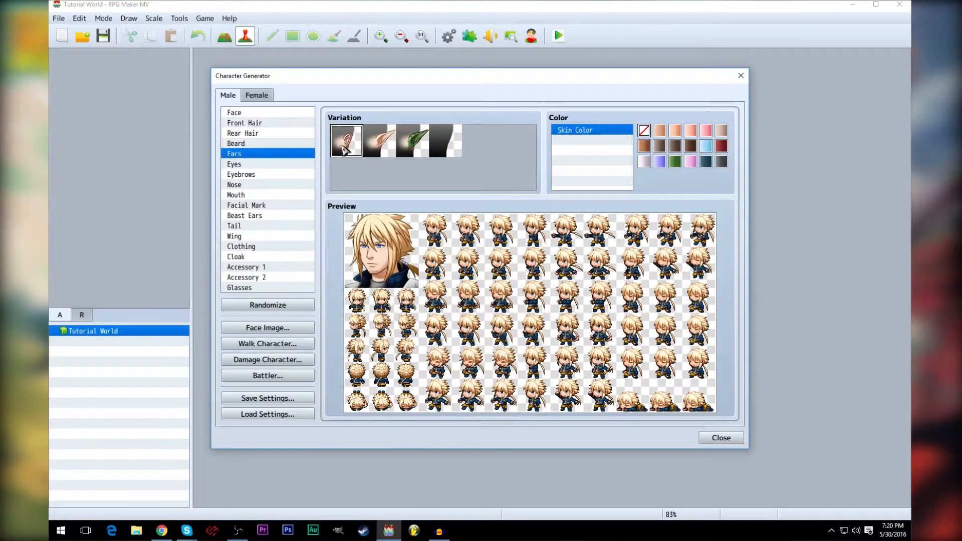
left_click(386, 142)
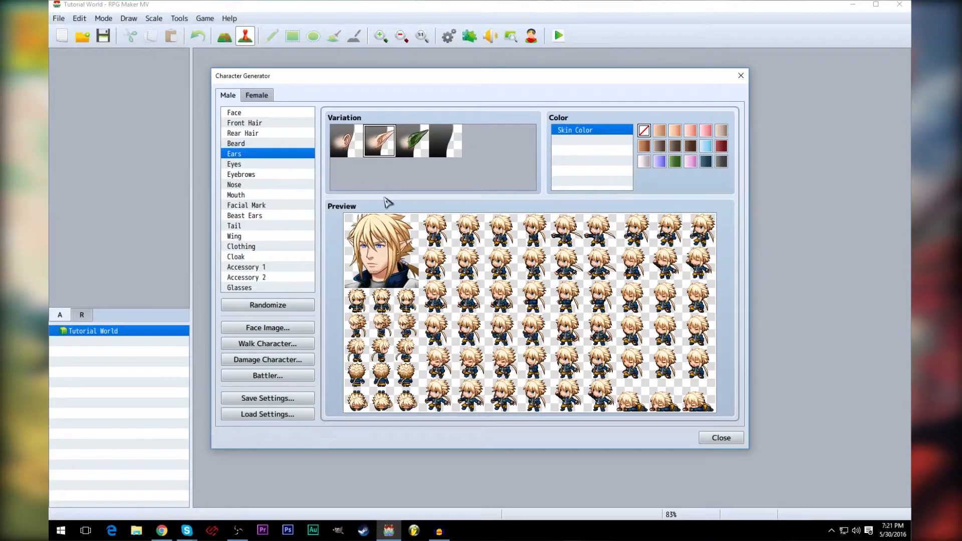
Add the pointed beast ears, sixth in the first row, and set the regular ears to the first, human variation.
left_click(258, 205)
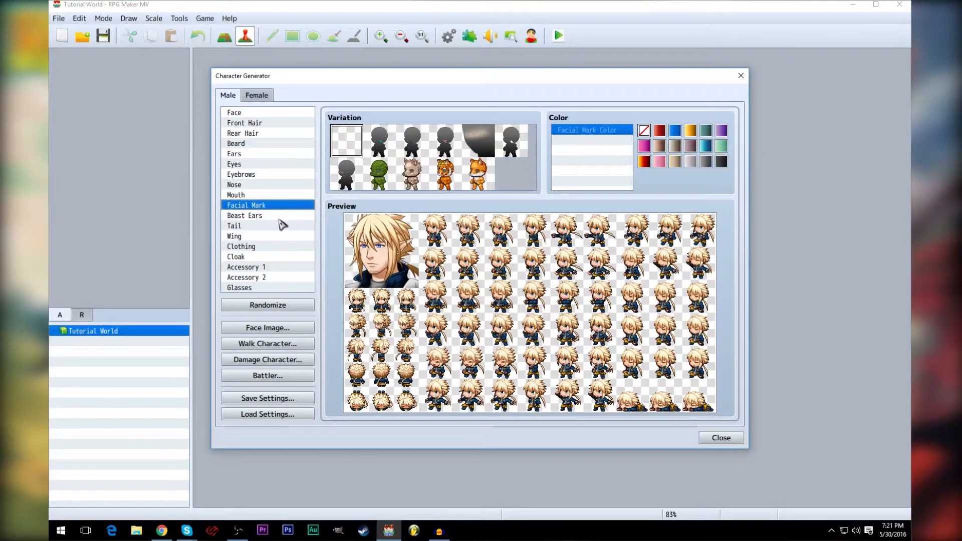
left_click(249, 217)
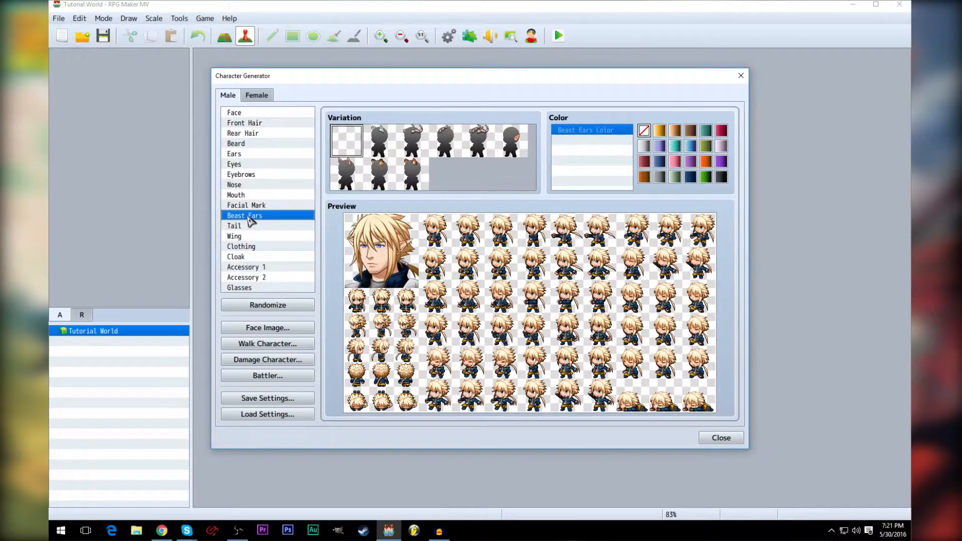
left_click(518, 140)
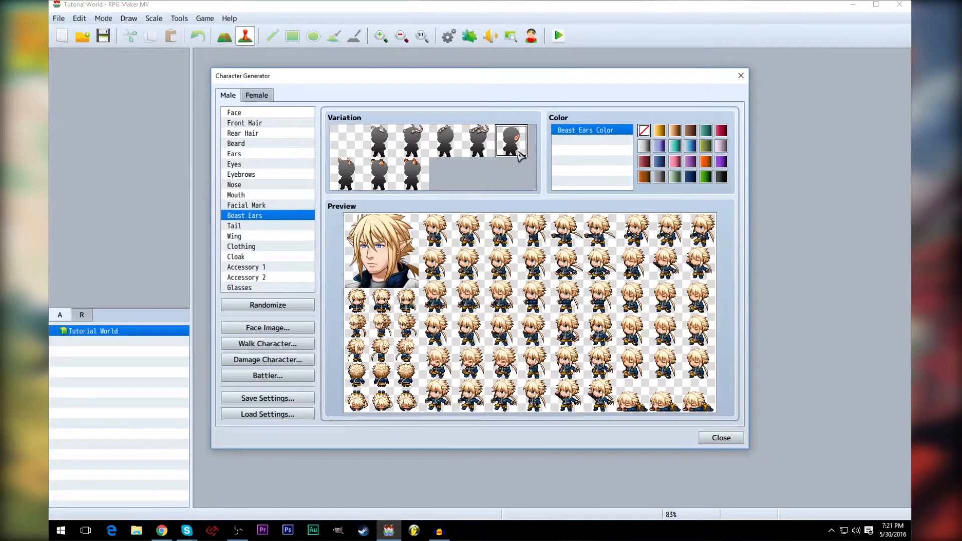
left_click(239, 164)
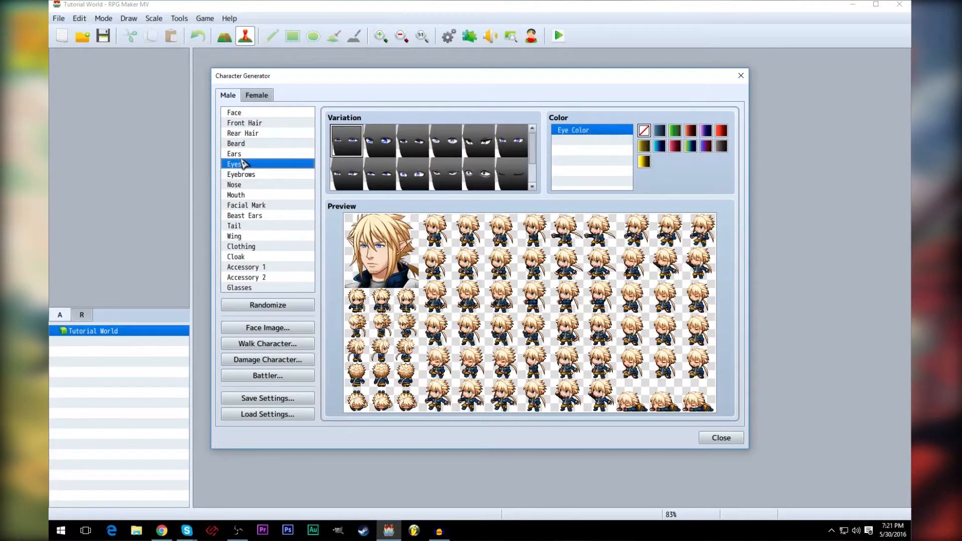
left_click(253, 155)
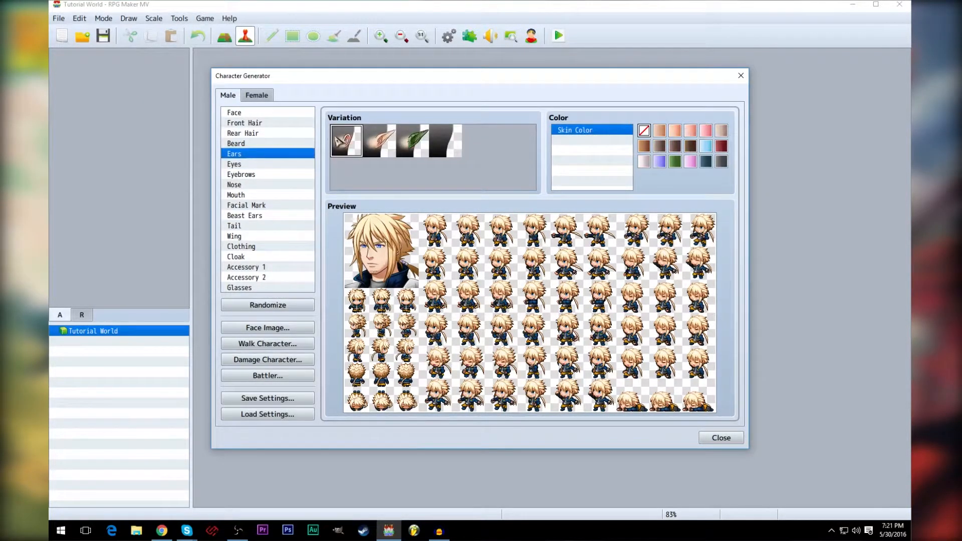
Browse the eye variations, try the second and third, and set the eyes to the fourth in the first row.
left_click(258, 165)
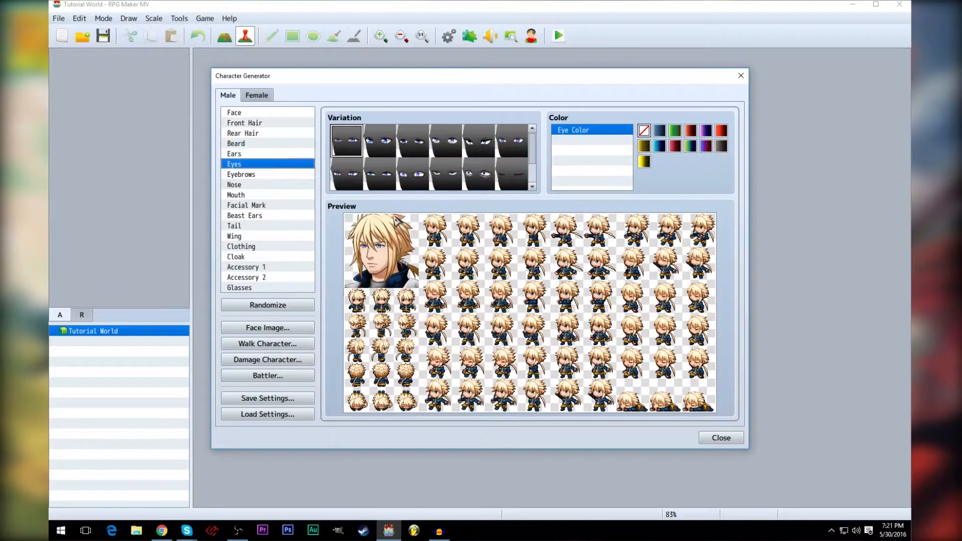
scroll(406, 150, "down", 2)
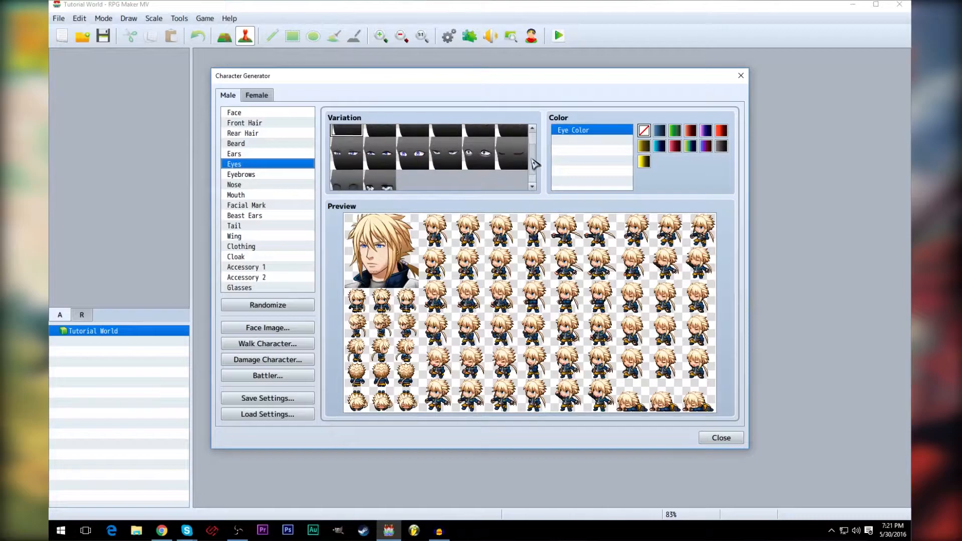
left_click(372, 148)
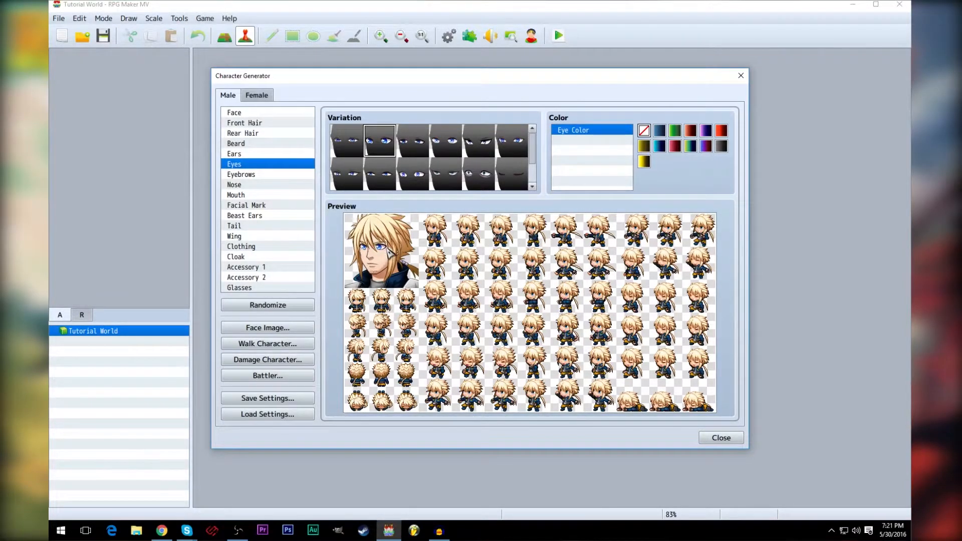
left_click(418, 138)
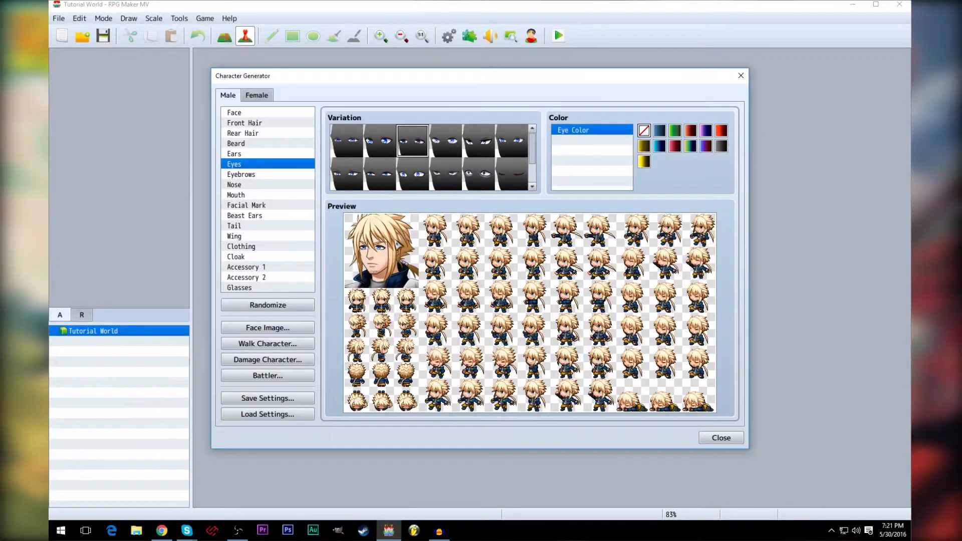
left_click(443, 142)
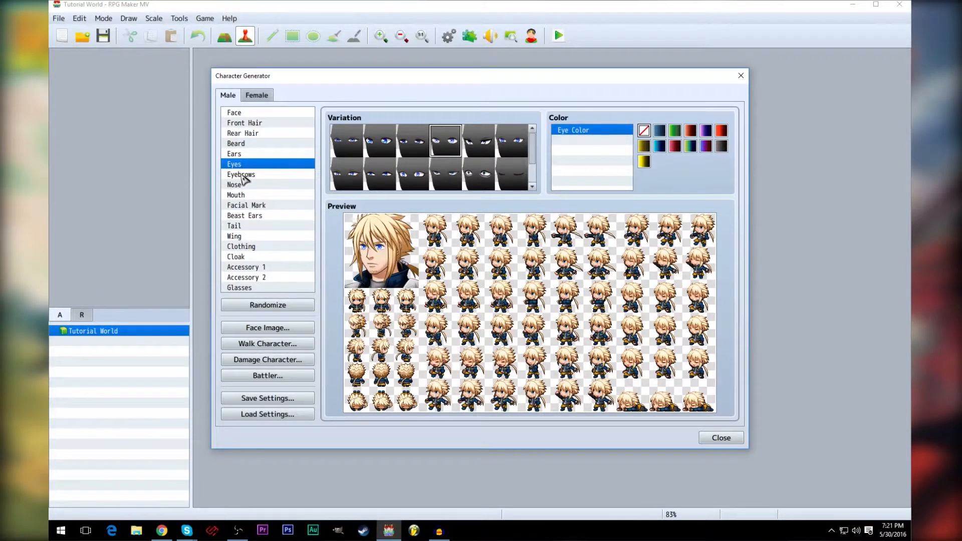
Compare the eyebrow variations in both rows and apply the fourth one in the first row.
left_click(243, 174)
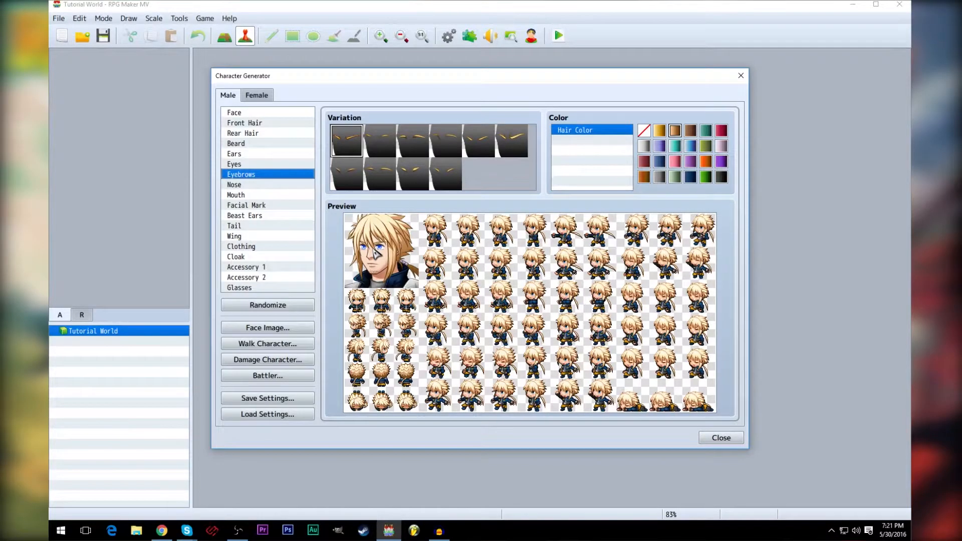
left_click(417, 139)
left_click(420, 185)
left_click(382, 182)
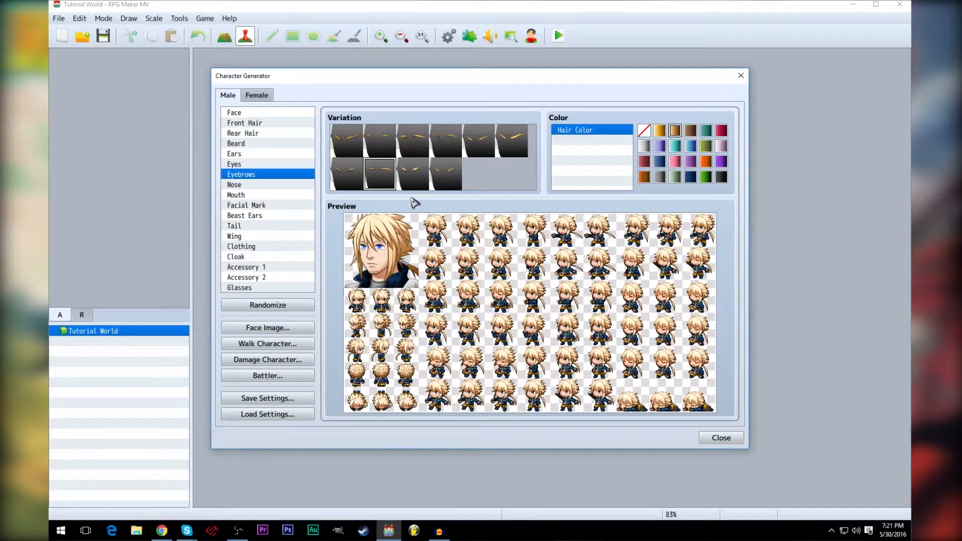
left_click(448, 174)
left_click(354, 182)
left_click(390, 147)
left_click(426, 146)
left_click(460, 145)
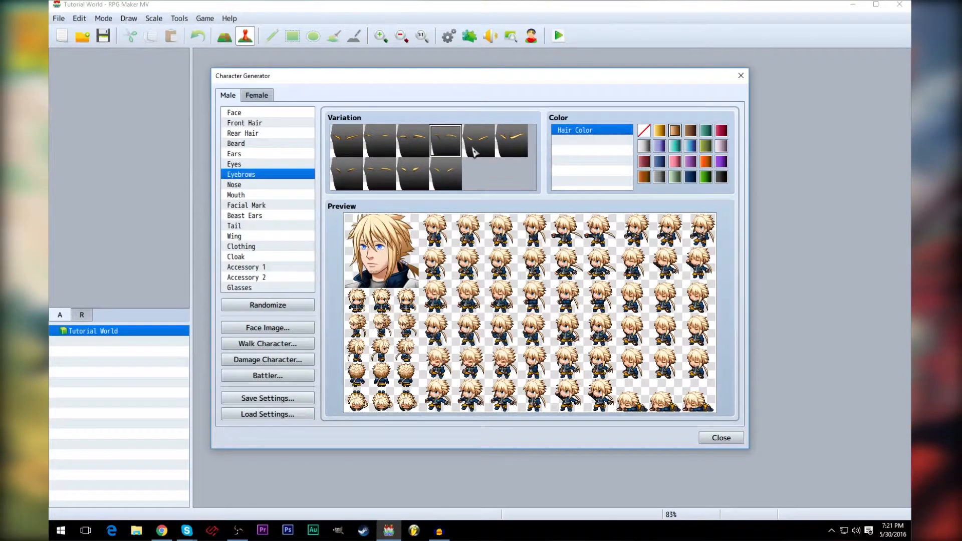
left_click(493, 140)
left_click(524, 145)
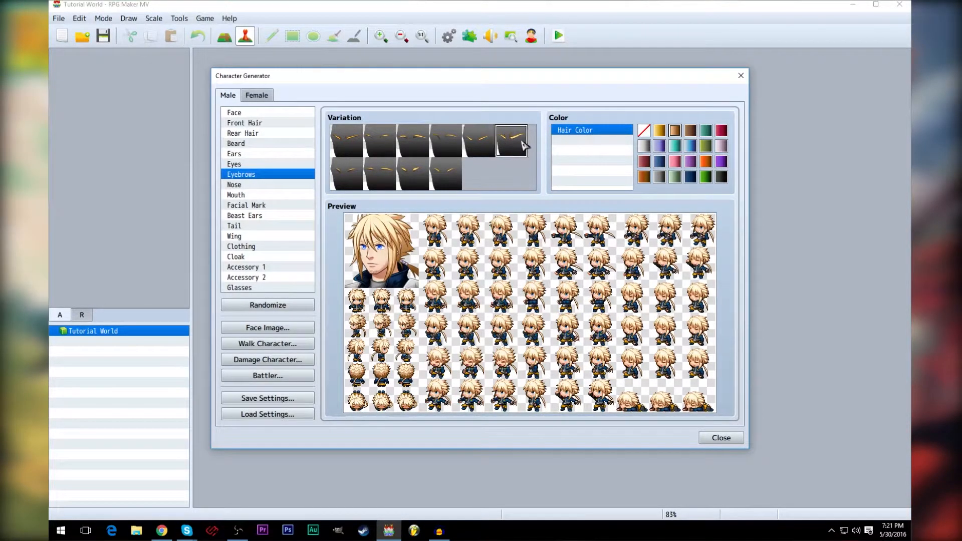
left_click(390, 141)
left_click(416, 144)
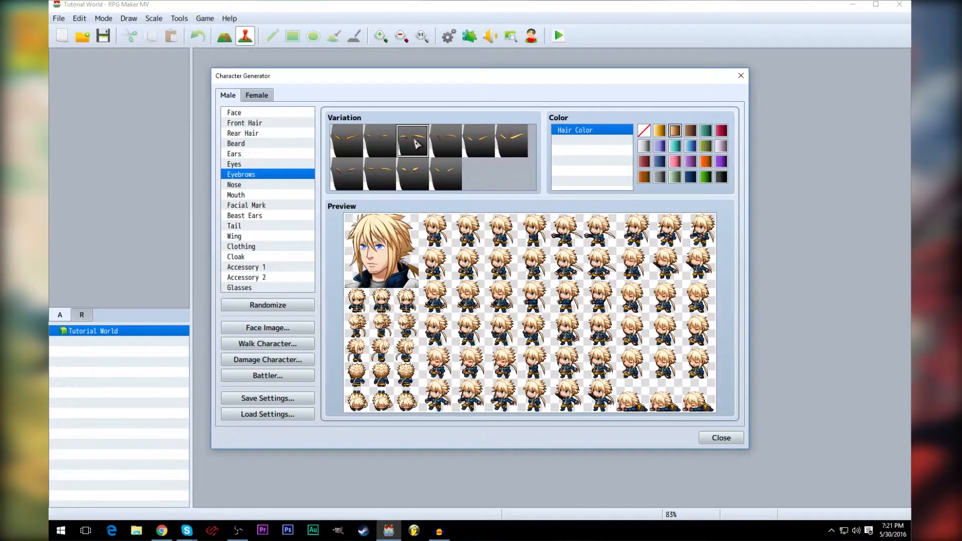
left_click(455, 146)
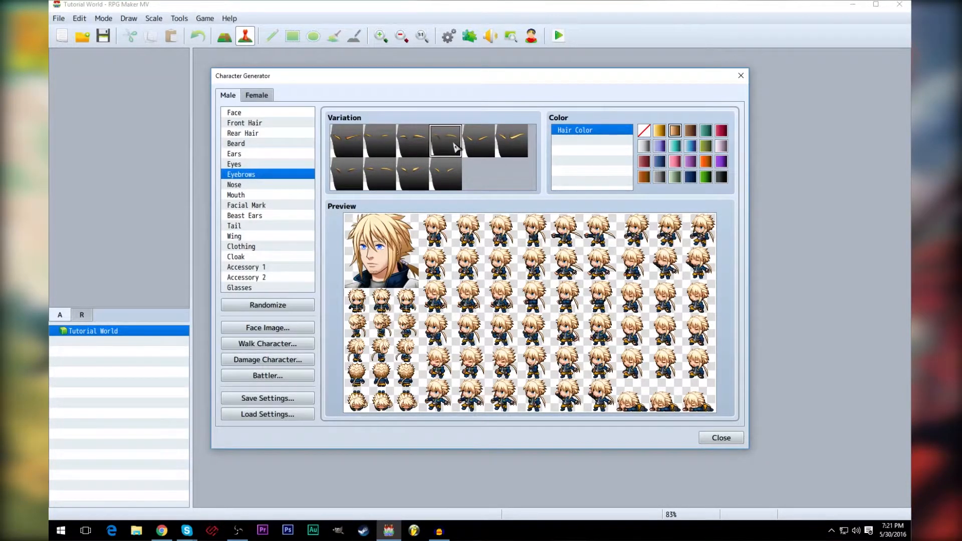
Try the mouth variations across both rows, ending on the toothy grin, sixth in the first row.
left_click(245, 184)
left_click(245, 195)
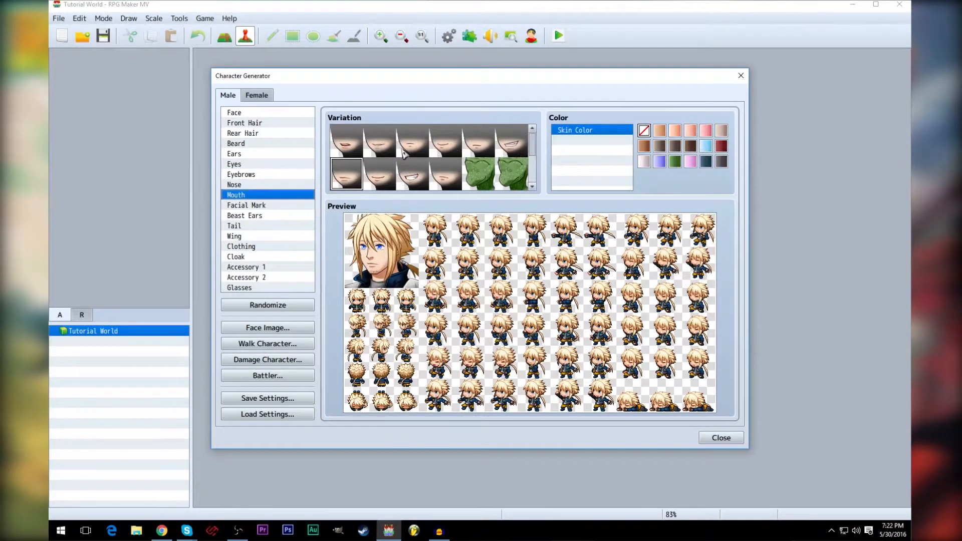
left_click(457, 147)
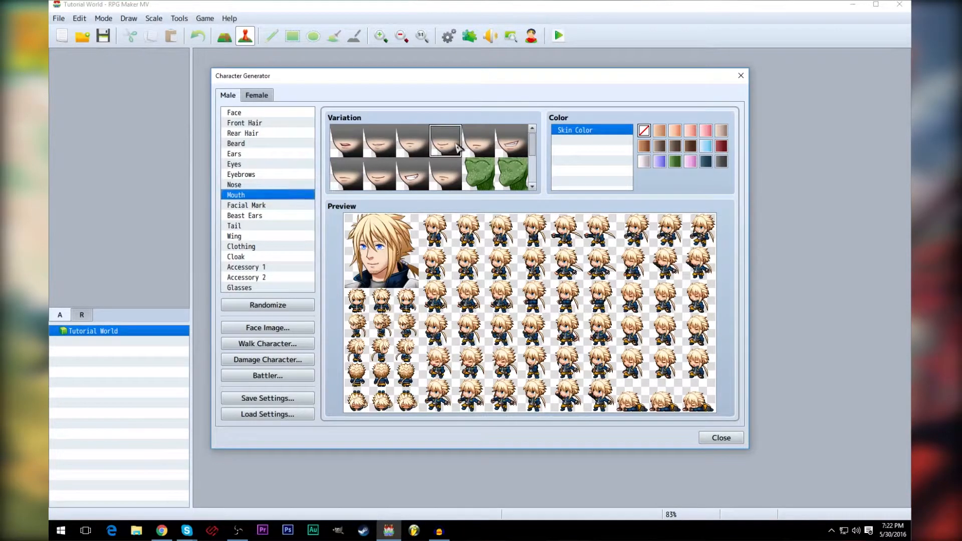
left_click(481, 146)
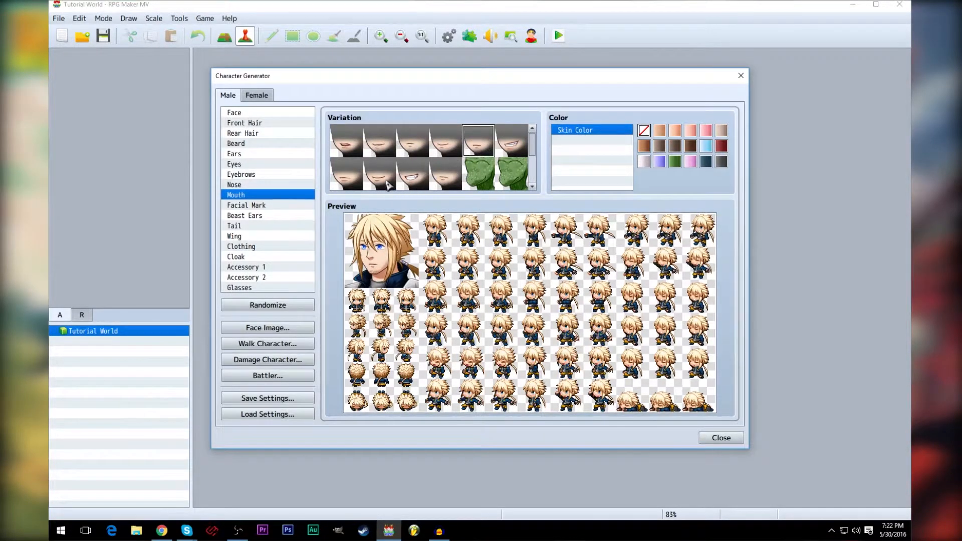
left_click(352, 184)
left_click(380, 179)
left_click(352, 142)
left_click(379, 148)
left_click(416, 156)
left_click(480, 149)
left_click(514, 144)
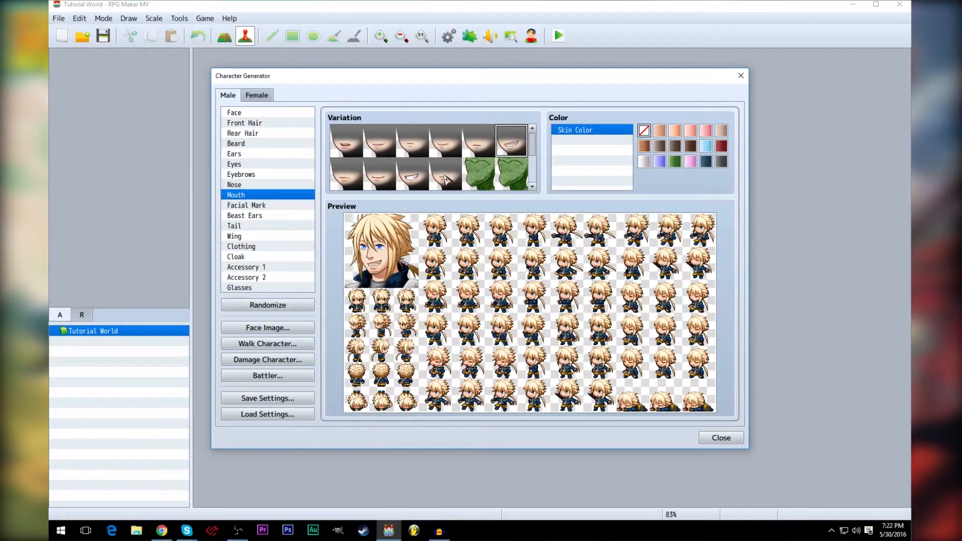
Compare the two toothy grins with the closed mouths and set the mouth to the second variation in the first row.
left_click(447, 179)
left_click(419, 187)
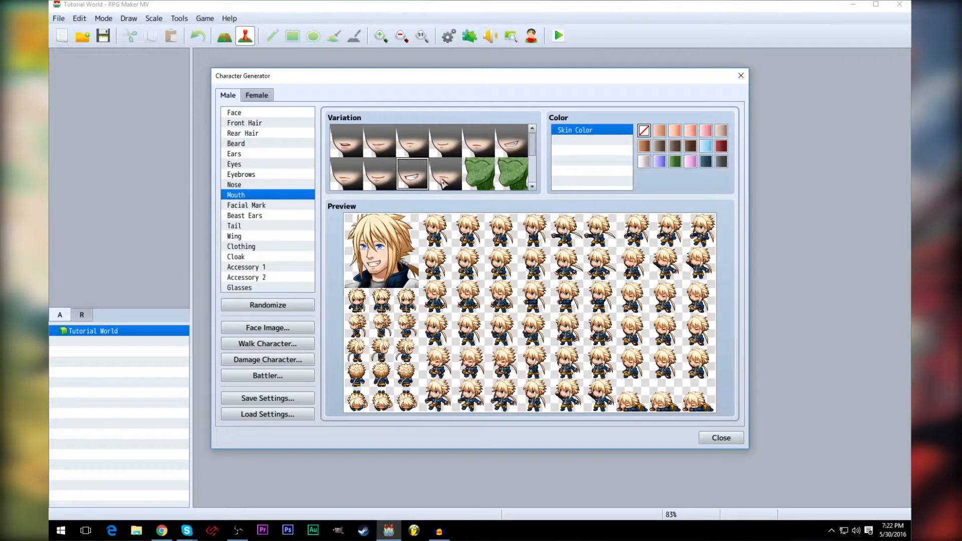
left_click(511, 140)
left_click(418, 184)
left_click(520, 150)
left_click(421, 182)
left_click(441, 185)
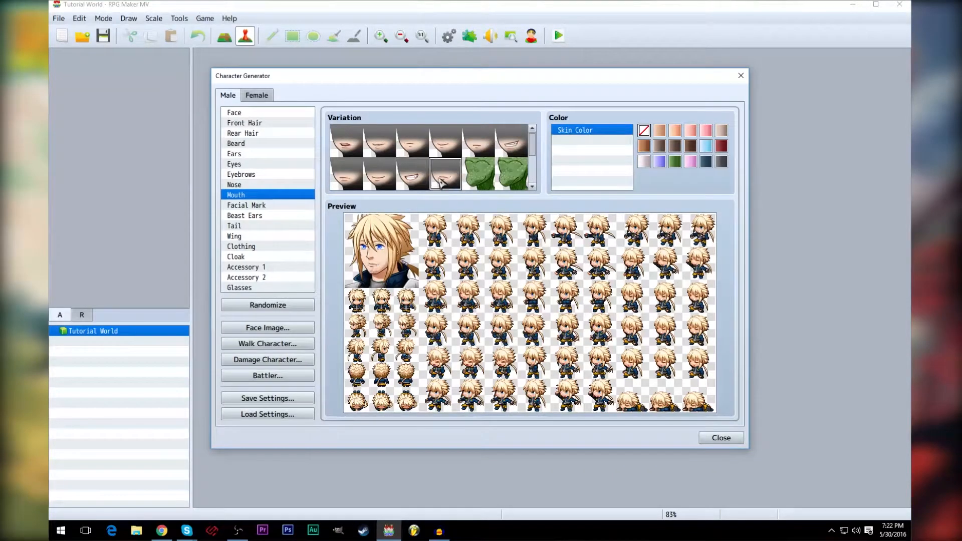
left_click(384, 184)
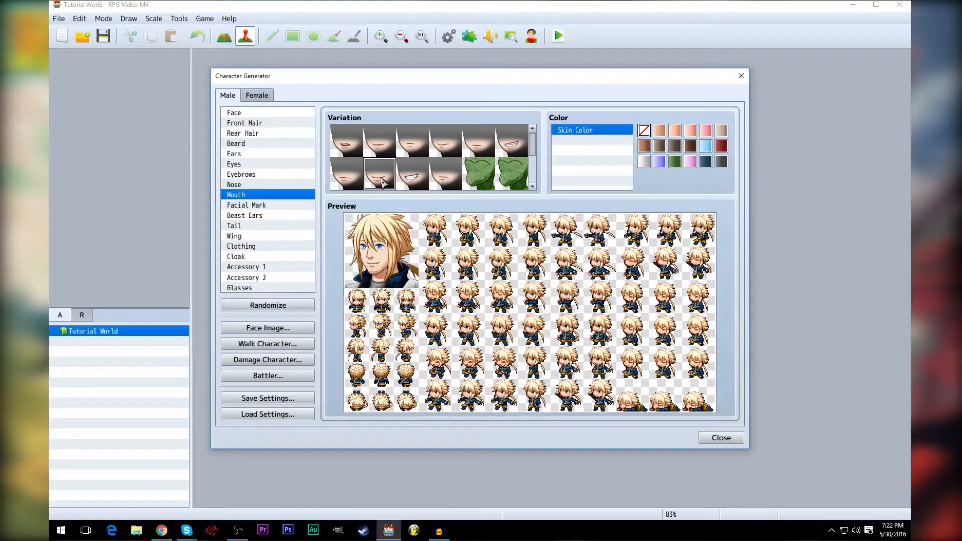
left_click(384, 150)
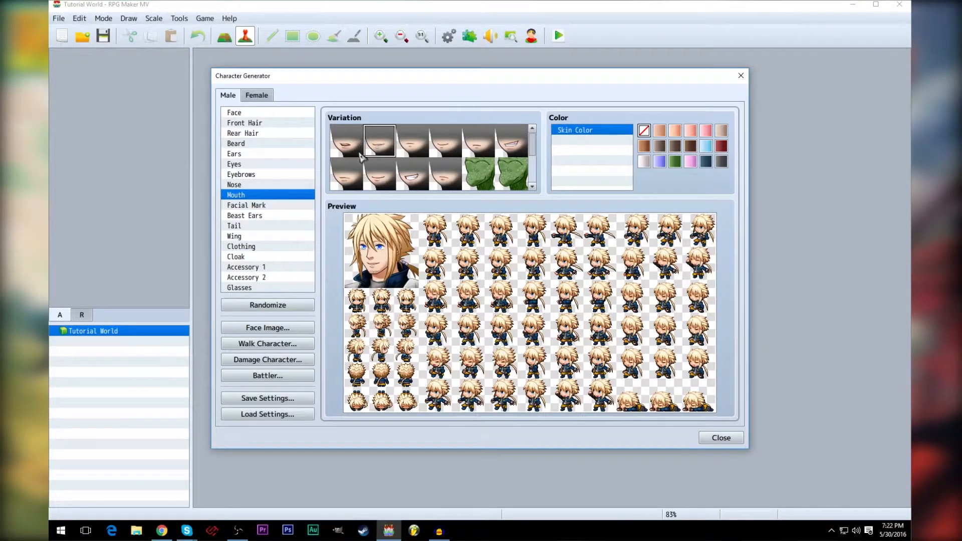
Compare several facial marks, including the scratches and face paint, and apply the fox marking, last in the second row.
left_click(267, 206)
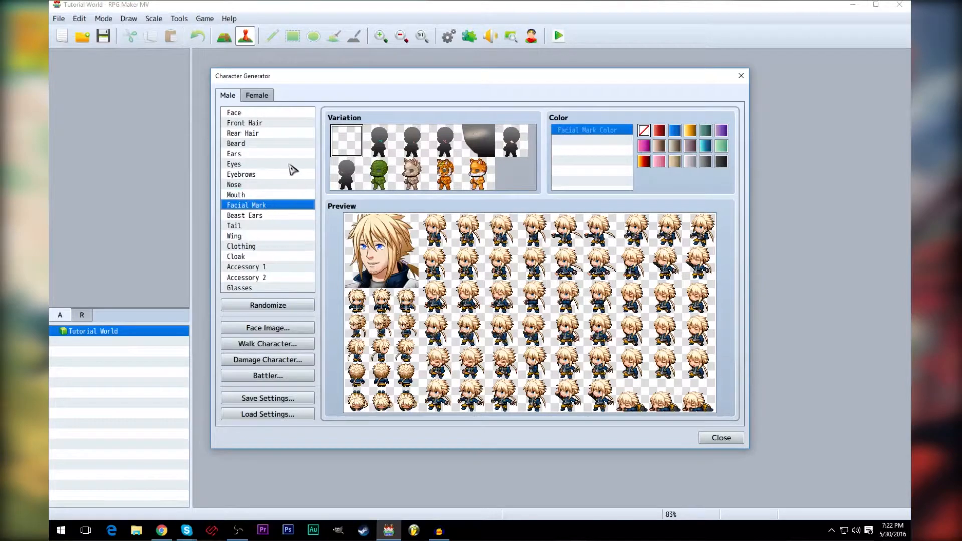
left_click(414, 148)
left_click(445, 151)
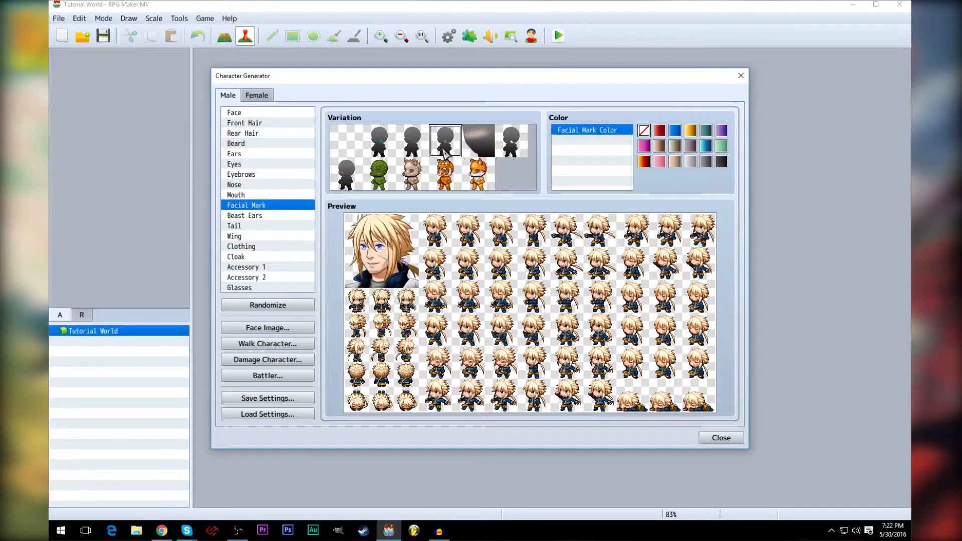
left_click(345, 181)
left_click(485, 140)
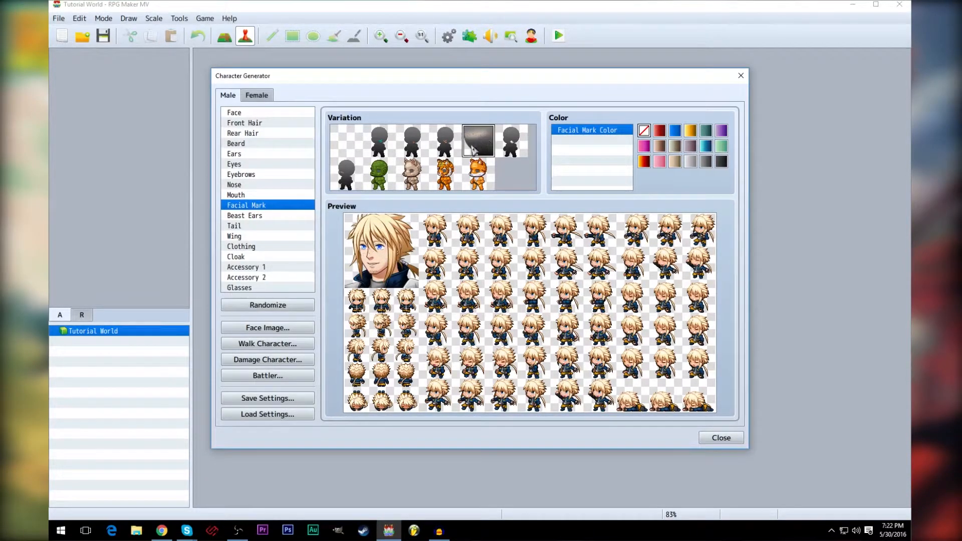
left_click(394, 150)
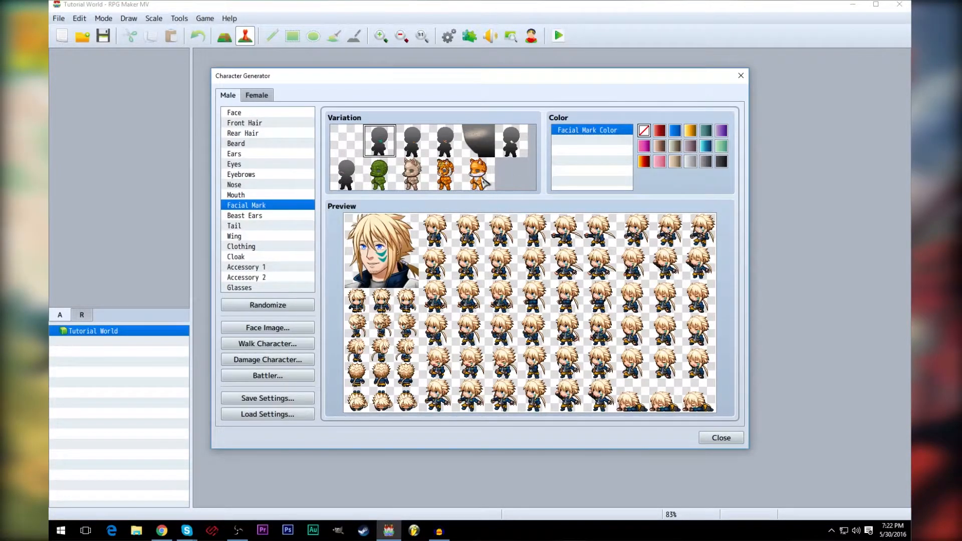
left_click(484, 183)
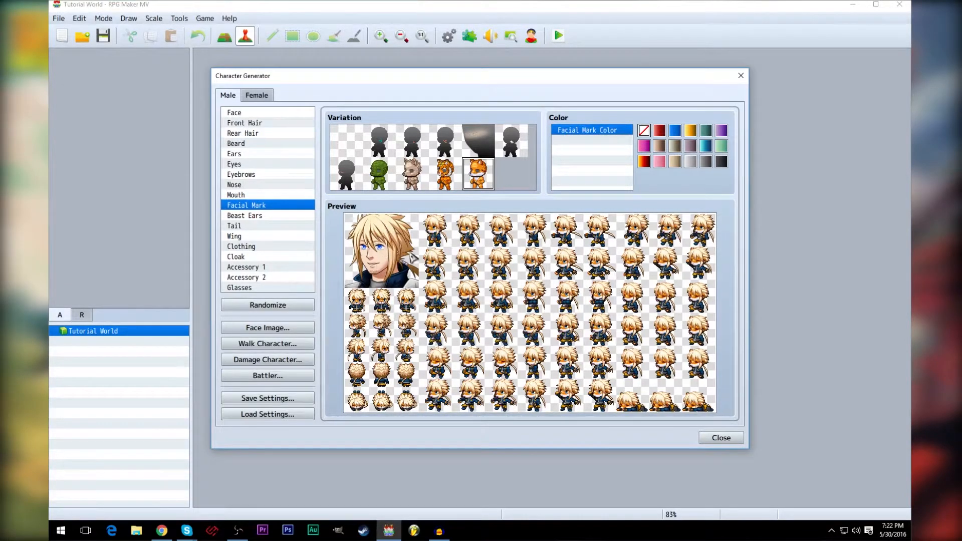
left_click(243, 113)
left_click(243, 206)
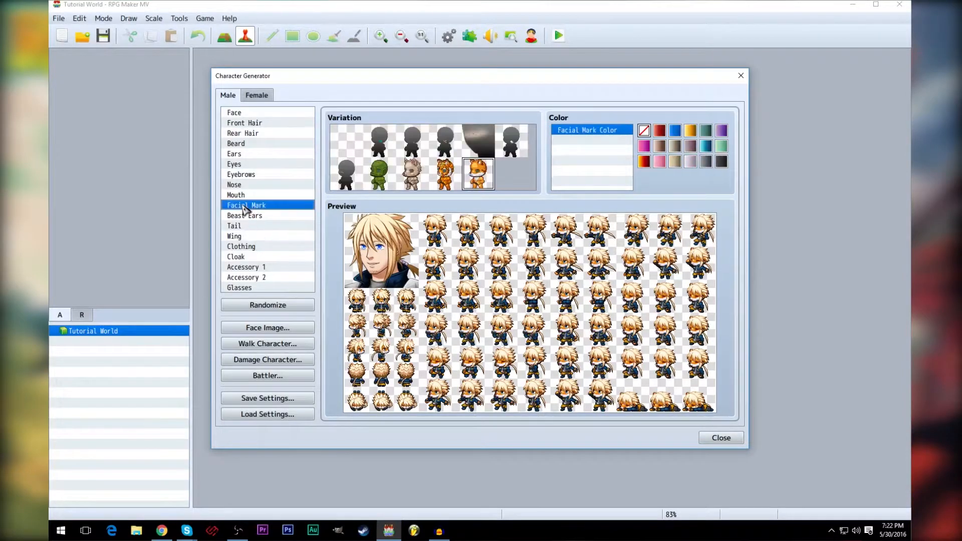
Compare the tiger, green, grey beast and fox facial marks in the second row and set the facial mark to none.
left_click(445, 174)
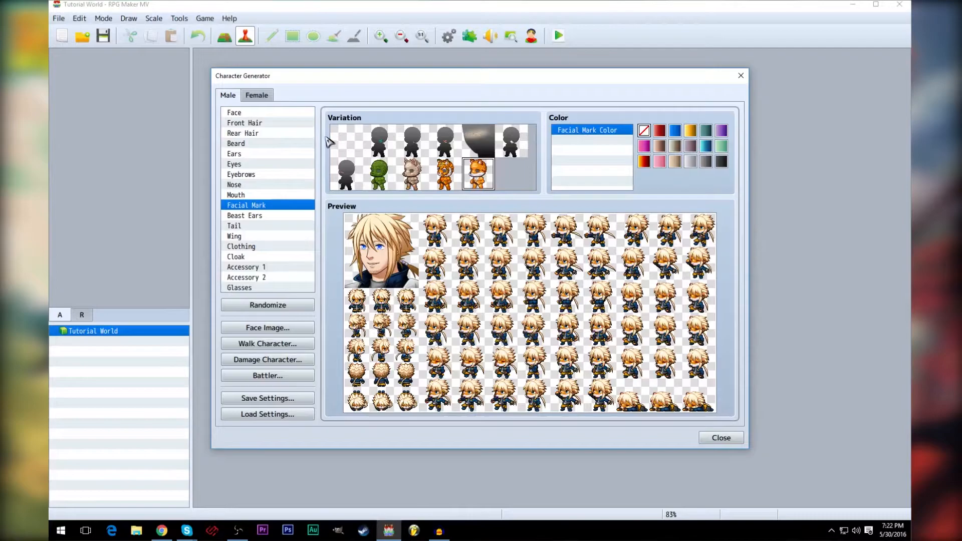
left_click(354, 140)
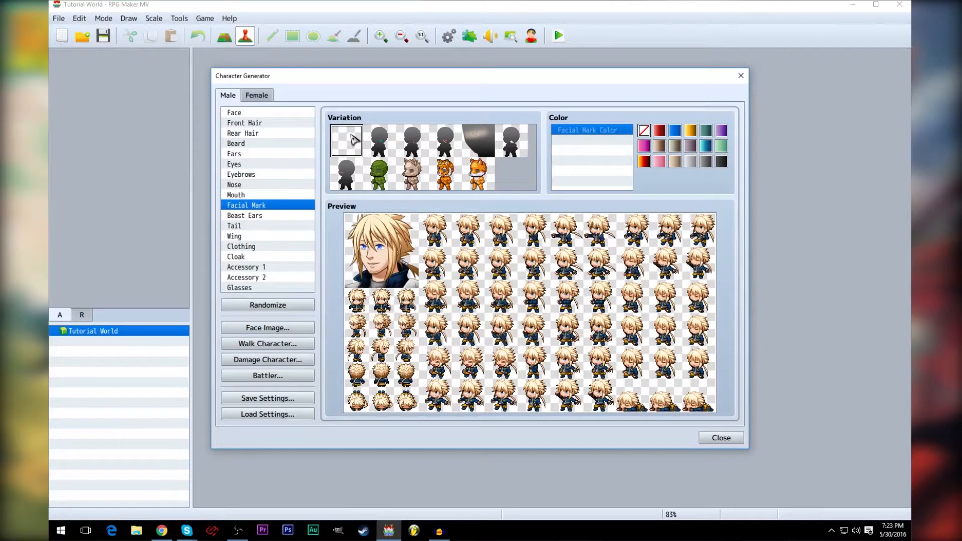
left_click(381, 172)
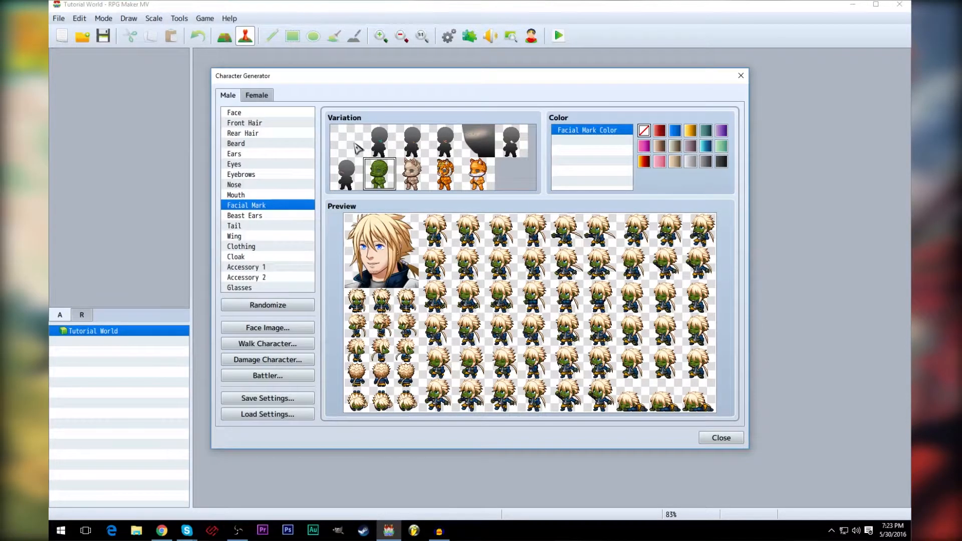
left_click(412, 175)
left_click(445, 178)
left_click(477, 182)
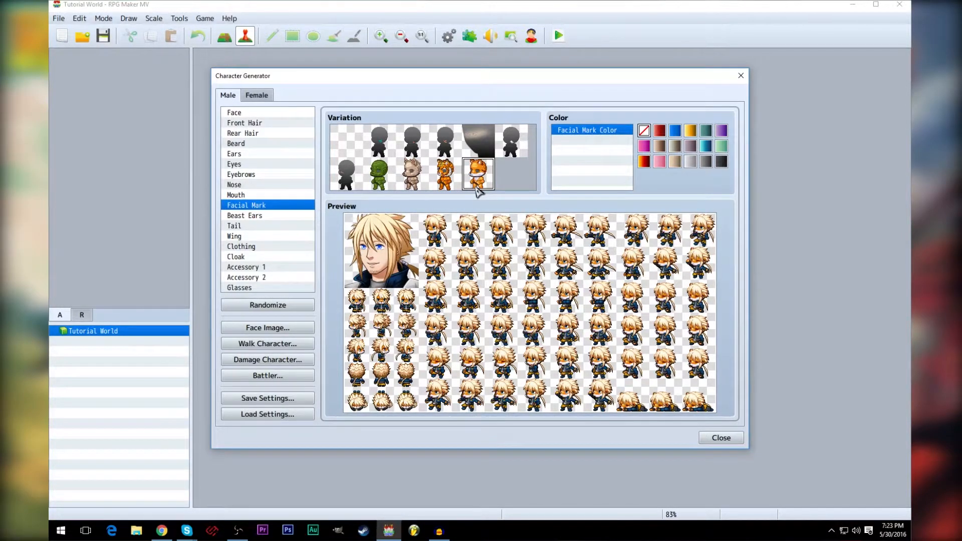
left_click(356, 145)
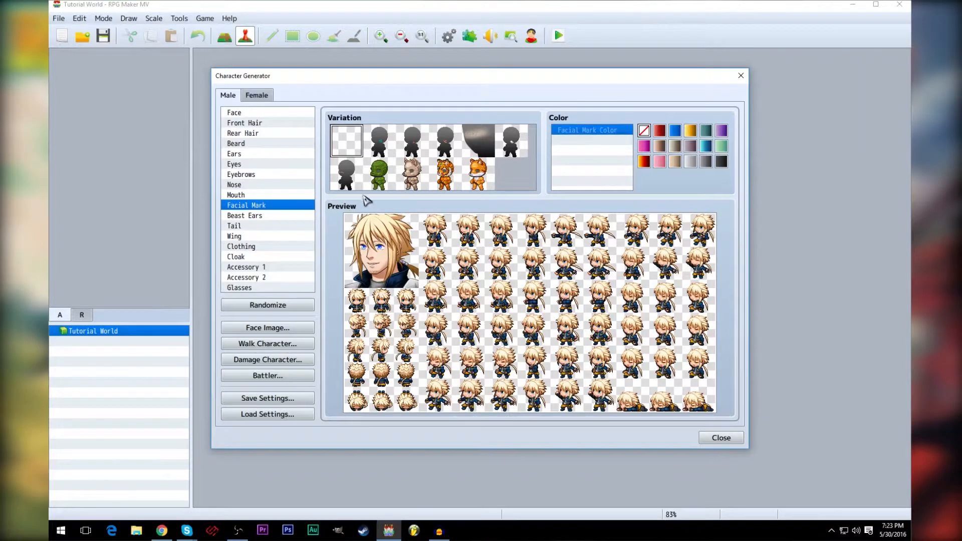
Try the beast ear variations, including horns and animal ears, and reset the beast ears to none.
left_click(253, 216)
left_click(383, 172)
left_click(347, 174)
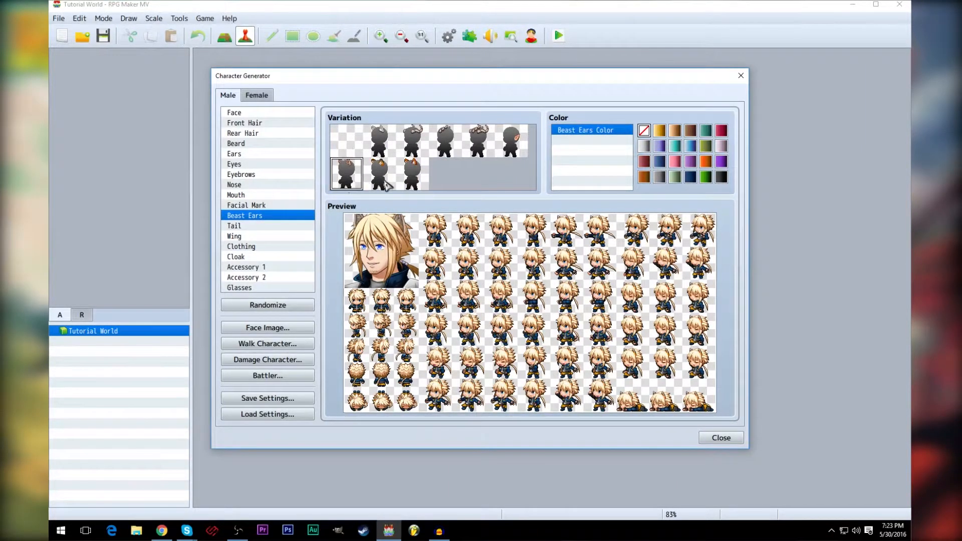
left_click(413, 174)
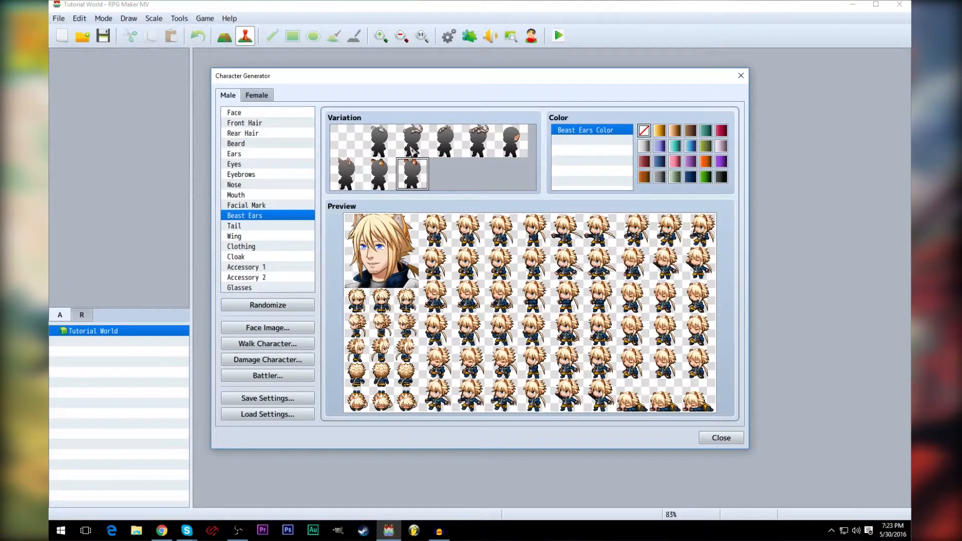
left_click(413, 150)
left_click(451, 150)
left_click(475, 148)
left_click(519, 148)
left_click(377, 146)
left_click(346, 142)
View the tail options, try the wing variations across both rows, and reset the wings to none.
left_click(253, 227)
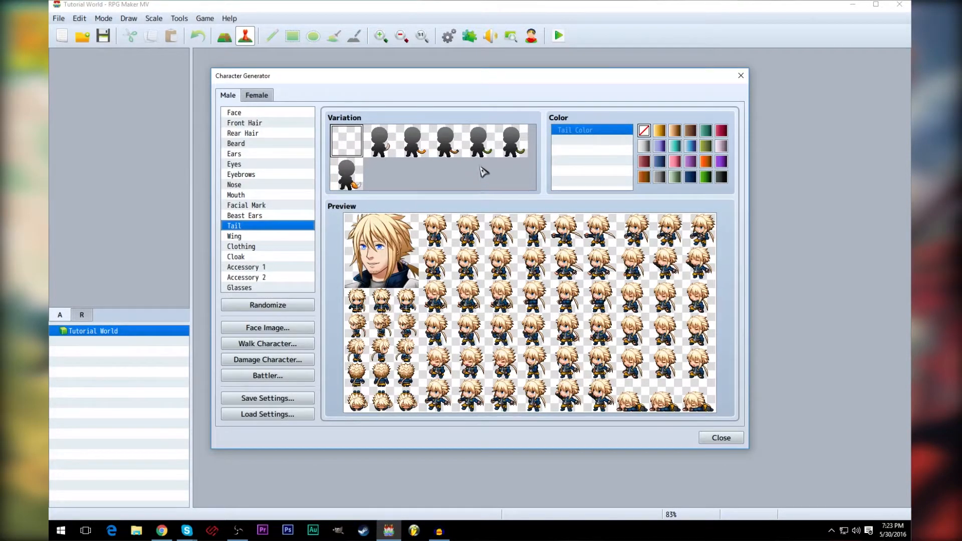
left_click(257, 236)
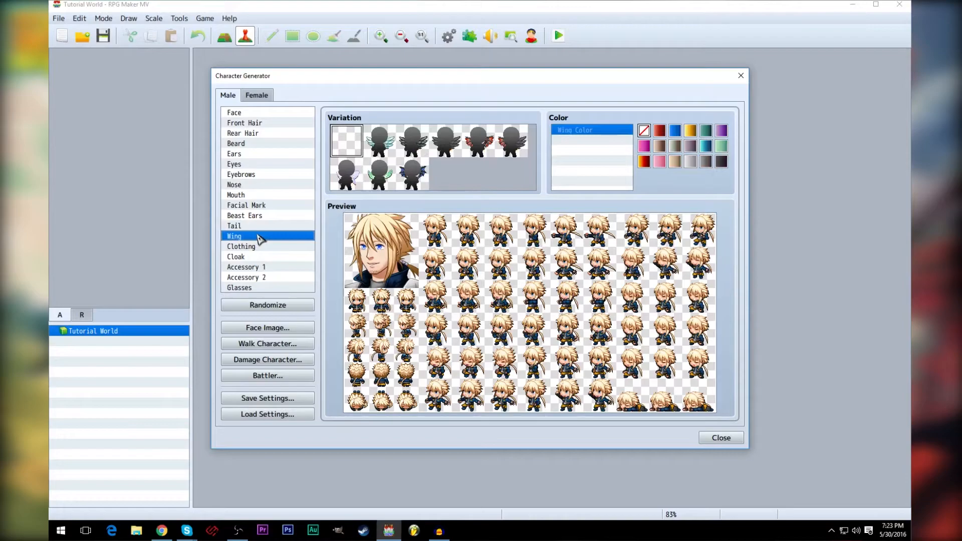
left_click(385, 146)
left_click(426, 147)
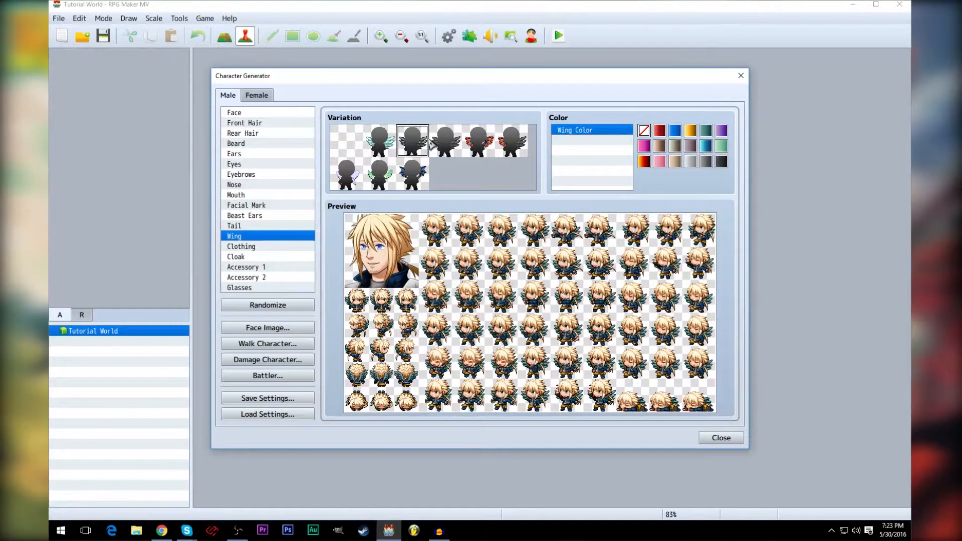
left_click(463, 147)
left_click(486, 147)
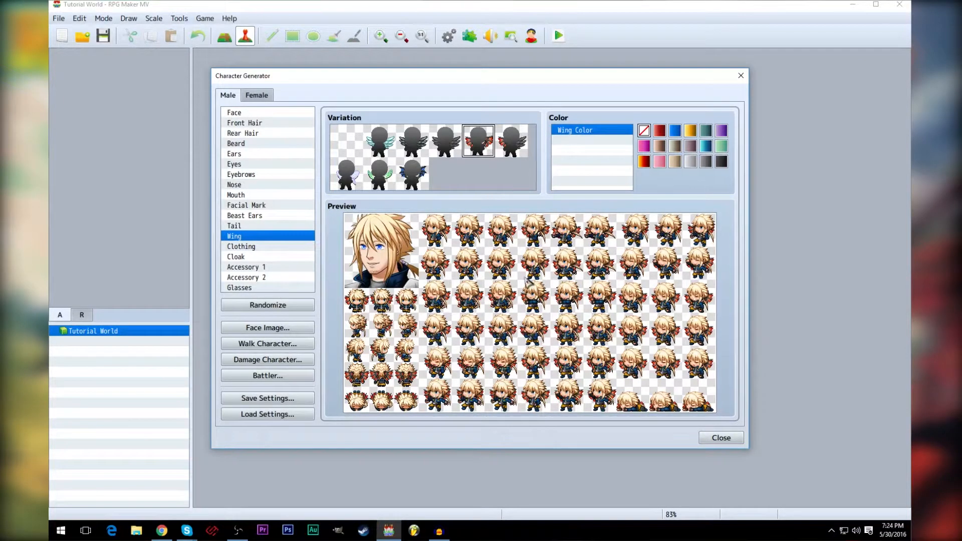
left_click(416, 181)
left_click(522, 154)
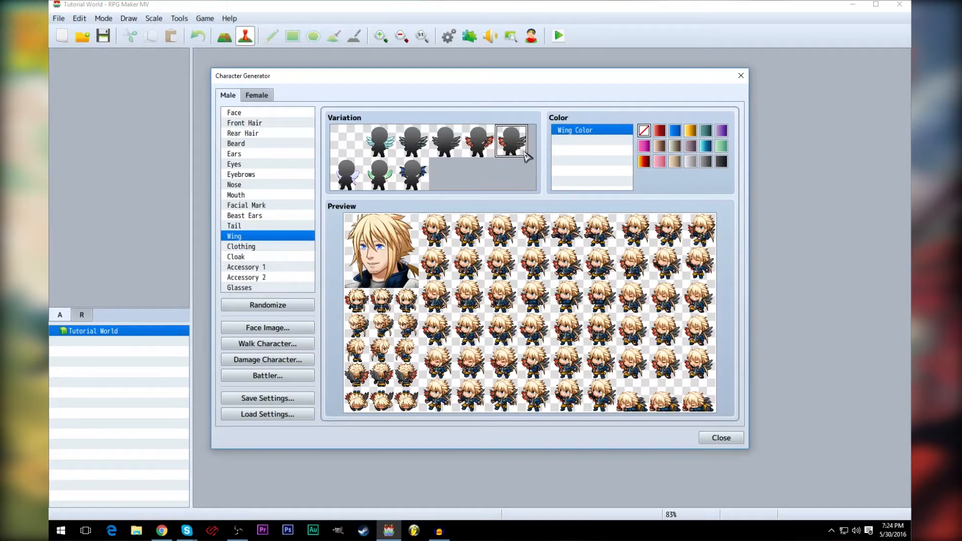
left_click(356, 184)
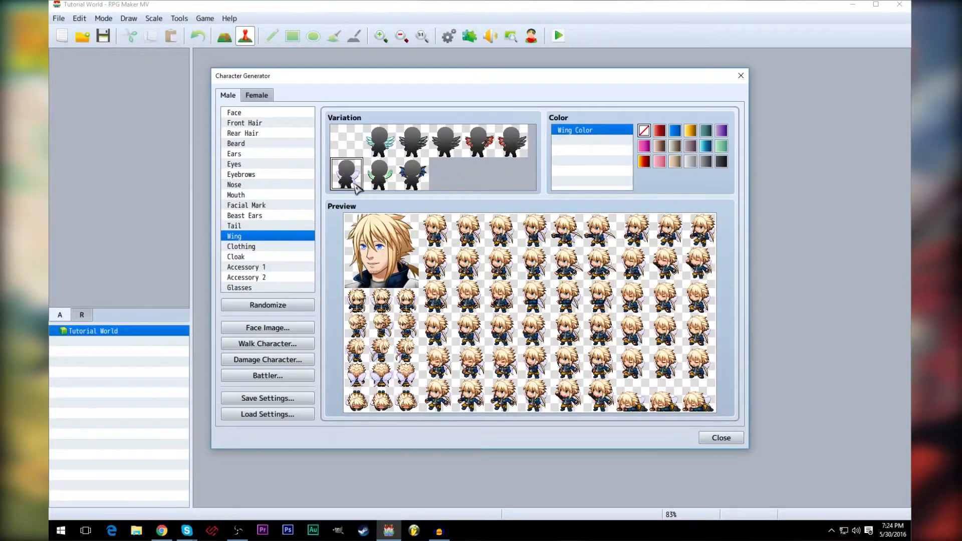
left_click(389, 183)
left_click(356, 144)
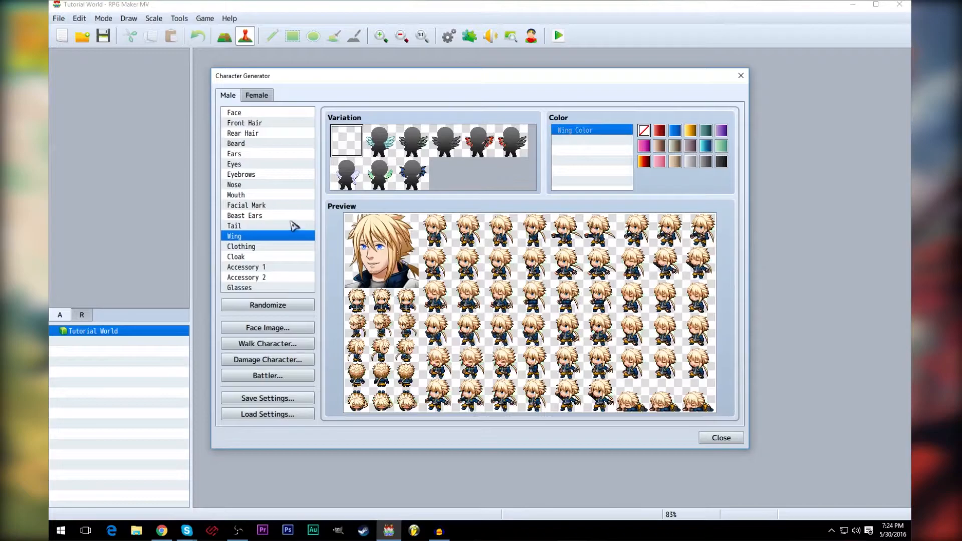
View the clothing options, try the only cloak variation, and reset the cloak to none.
left_click(264, 246)
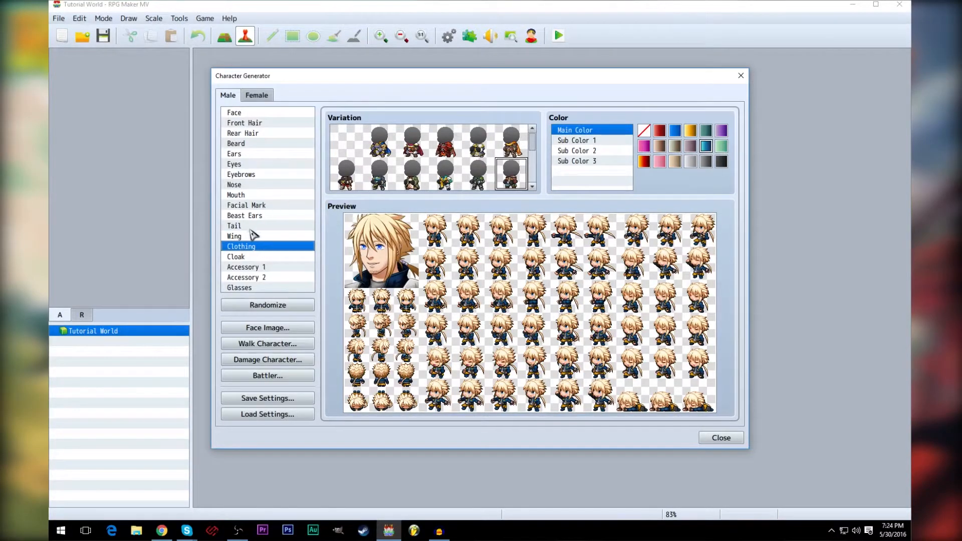
left_click(247, 257)
left_click(378, 150)
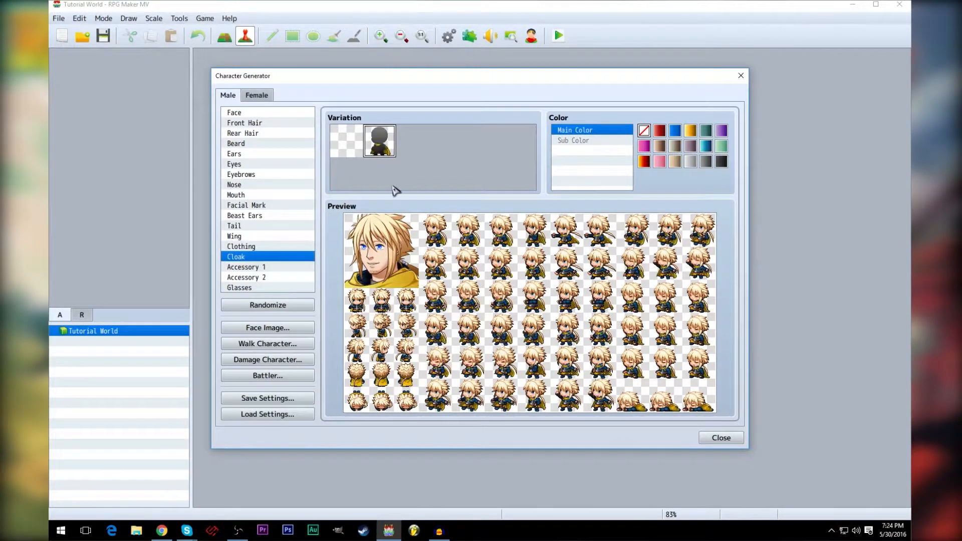
left_click(351, 147)
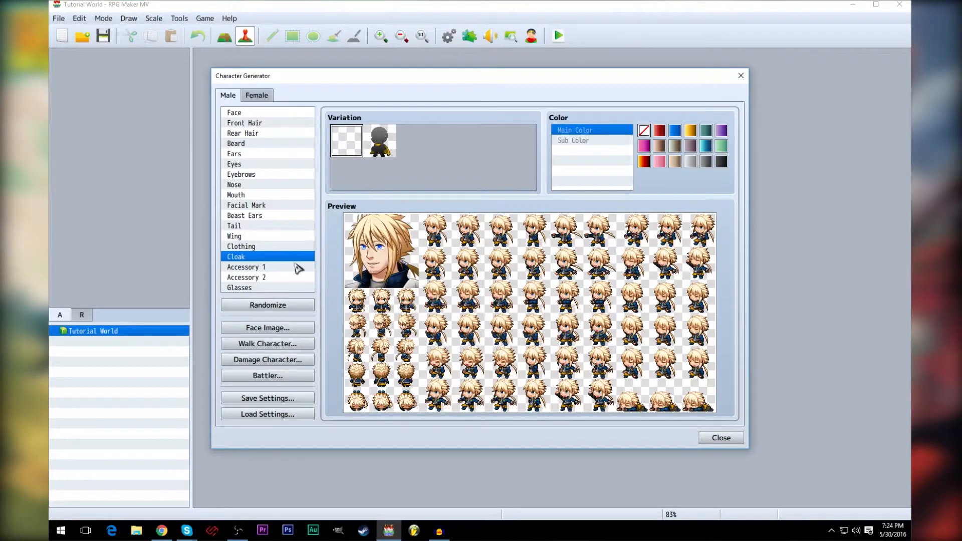
Try the first-row Accessory 1 variations and apply the green ornamented bandana, first in the second row.
left_click(261, 269)
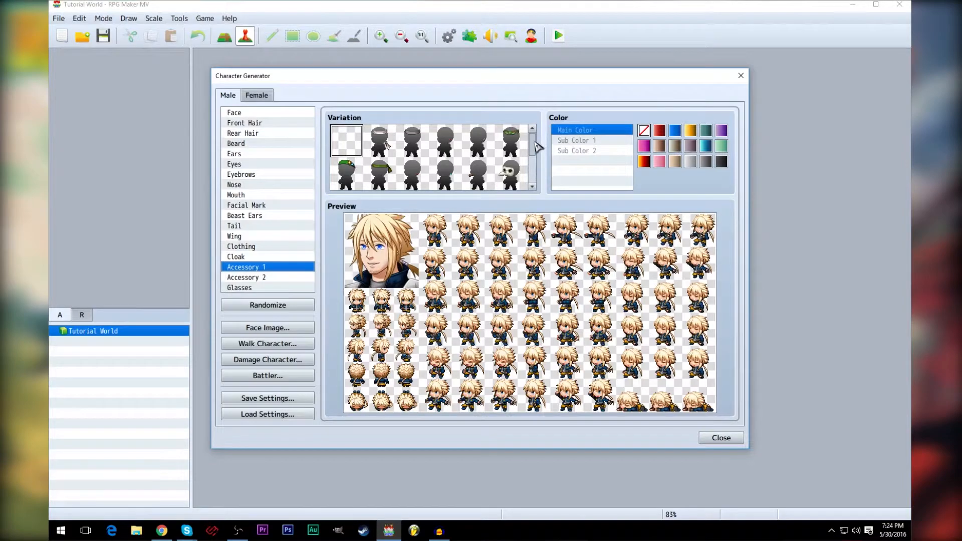
left_click(381, 142)
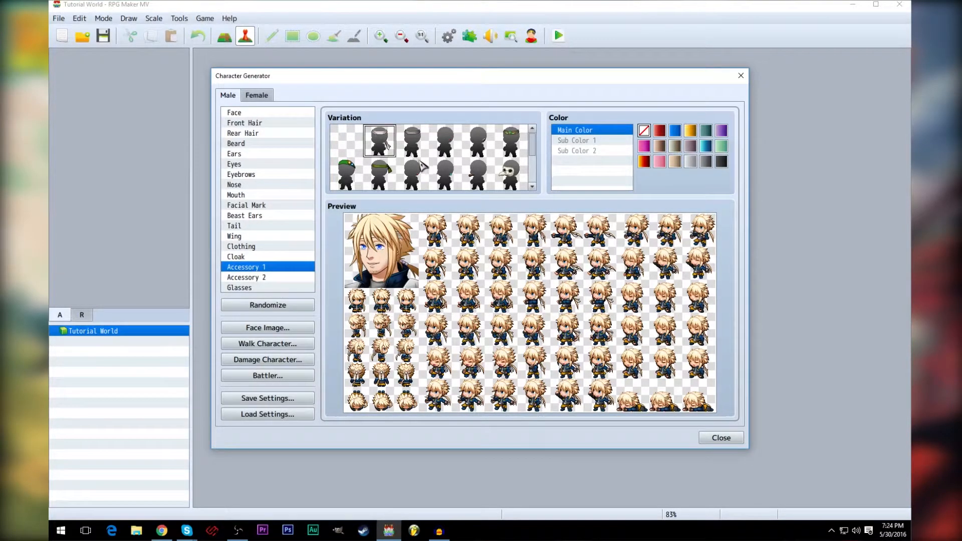
left_click(421, 150)
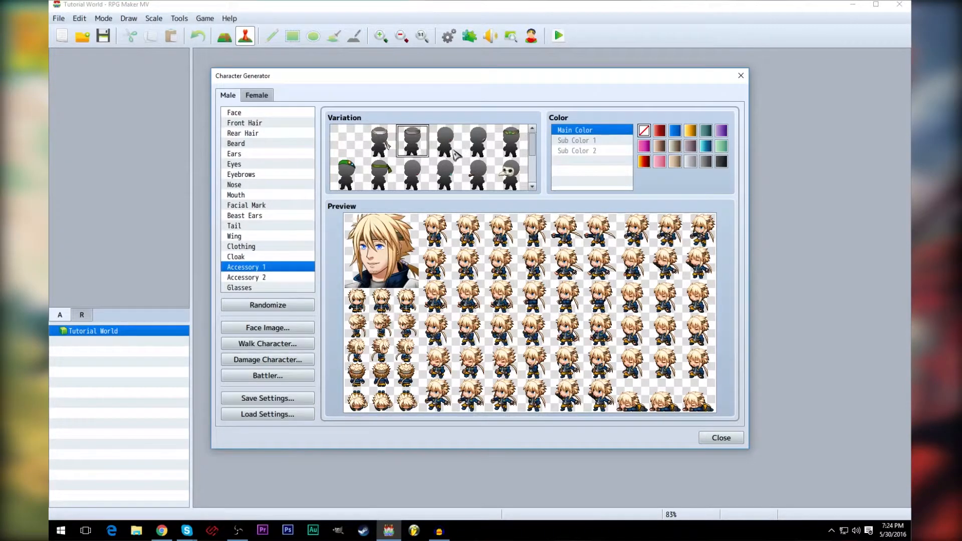
left_click(457, 149)
left_click(486, 150)
left_click(521, 152)
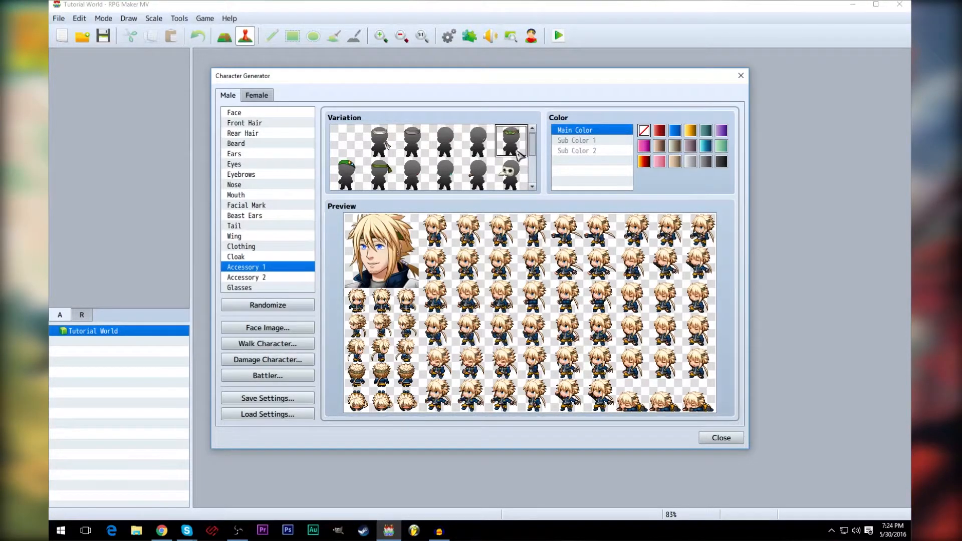
left_click(346, 183)
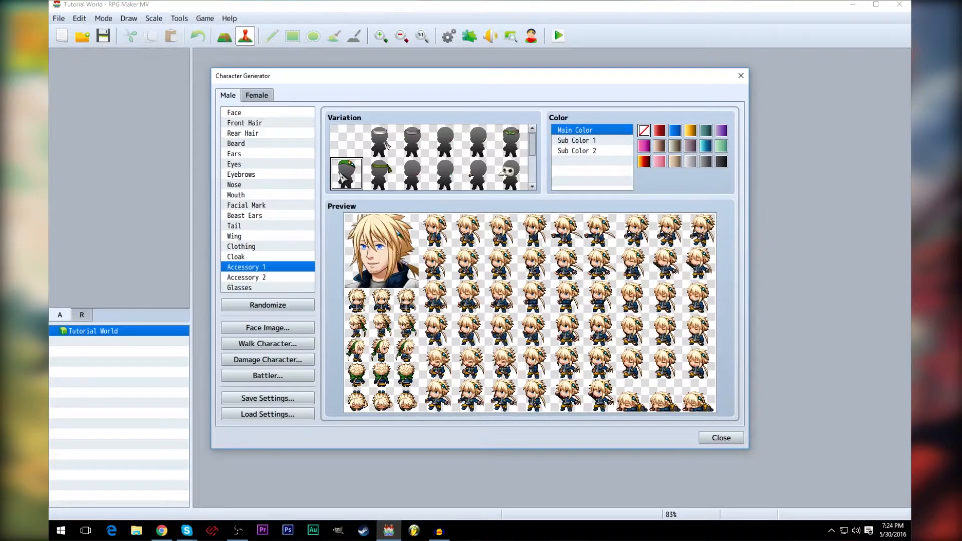
Temporarily remove the front hair to view the green bandana, and restore the first front hair variation in the second row.
left_click(241, 113)
left_click(243, 123)
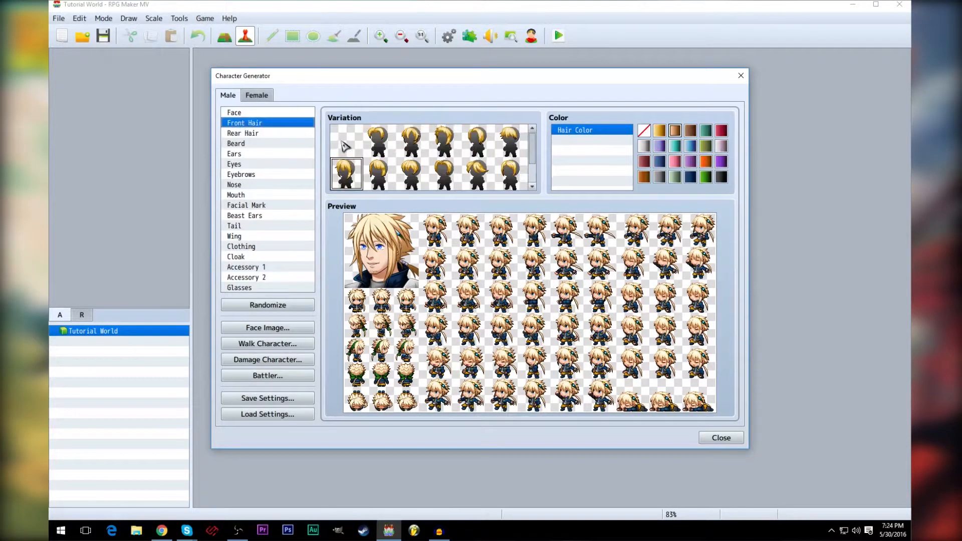
left_click(344, 145)
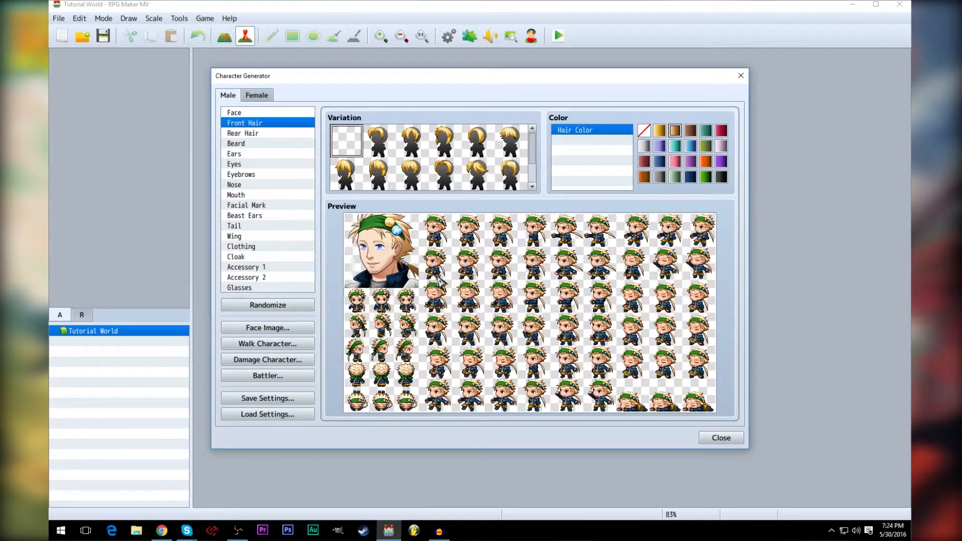
left_click(248, 206)
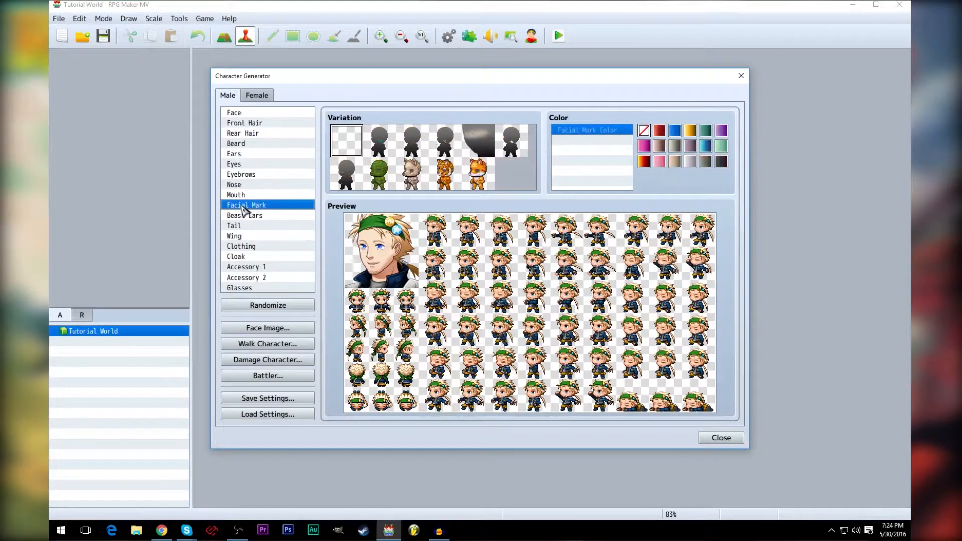
left_click(244, 123)
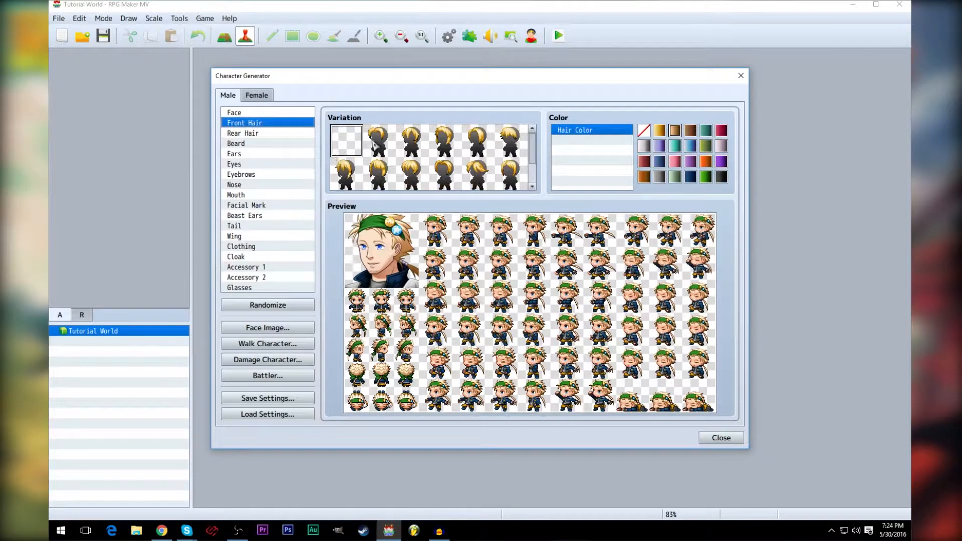
left_click(353, 180)
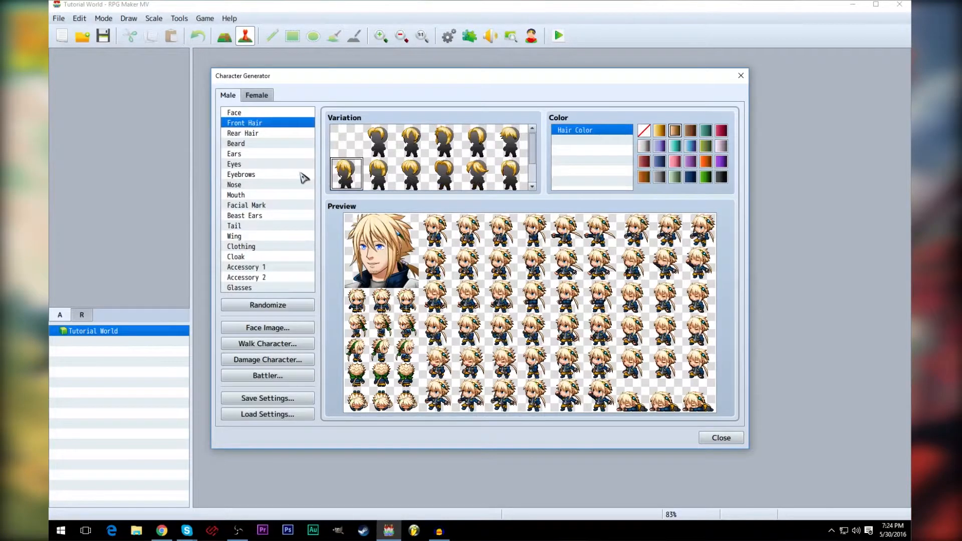
Try the green tied headband, smoking pipe and beaked mask among the second-row Accessory 1 variations.
left_click(242, 218)
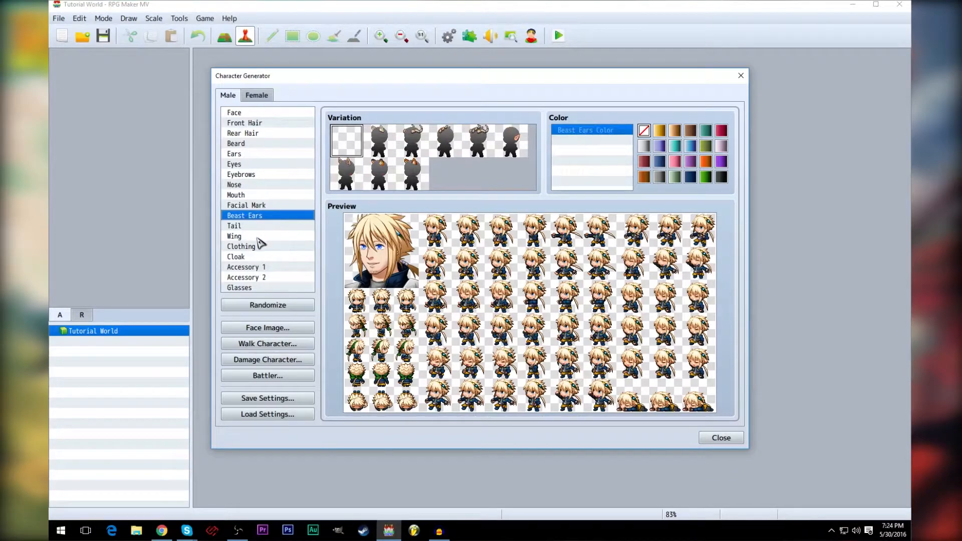
left_click(251, 267)
left_click(382, 175)
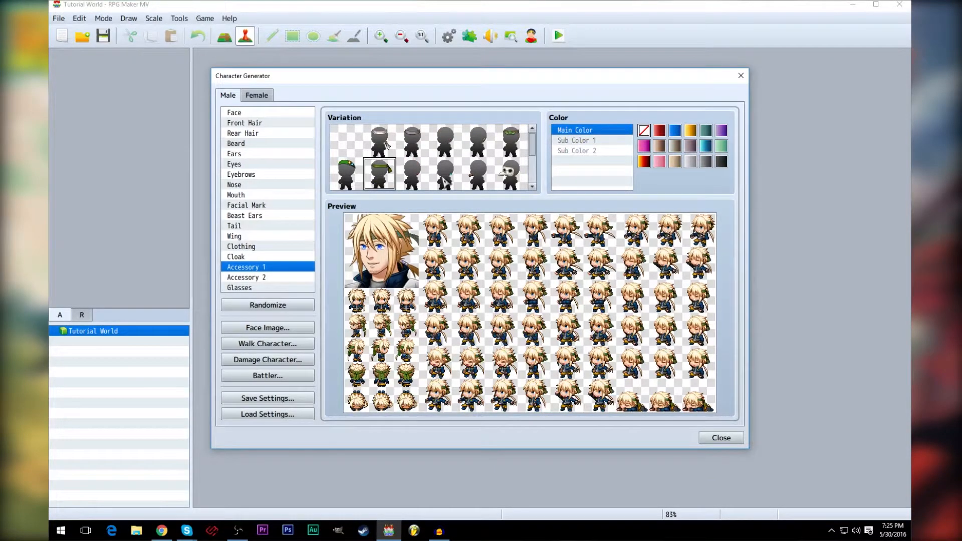
left_click(447, 180)
left_click(480, 182)
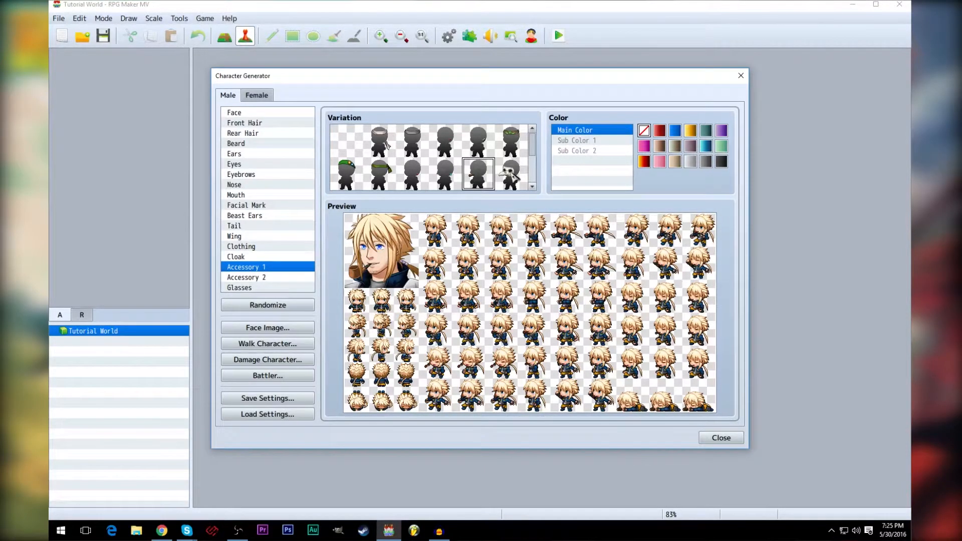
left_click(514, 173)
Try the yellow eye mask and other face coverings in the lower Accessory 1 rows, and reset Accessory 1 to none.
scroll(533, 156, "down", 3)
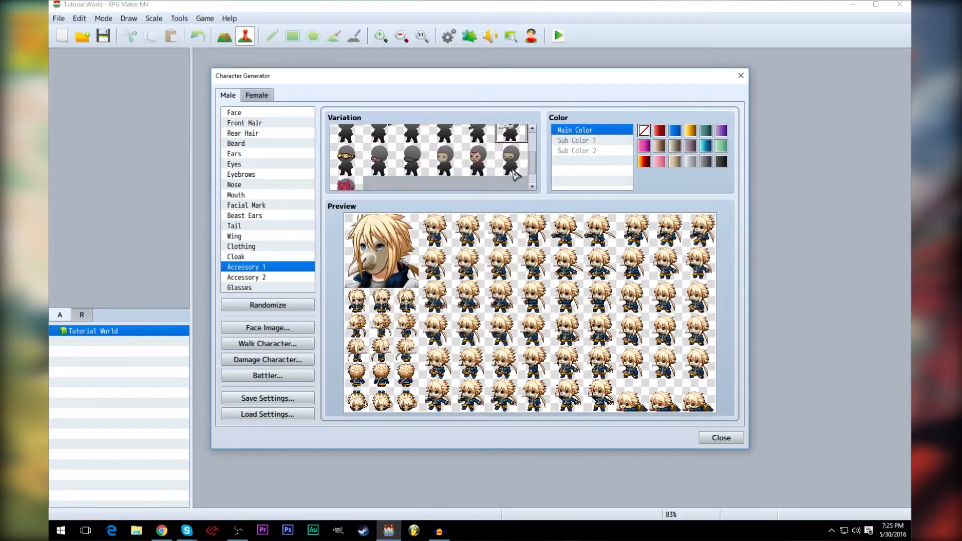
left_click(386, 163)
left_click(354, 163)
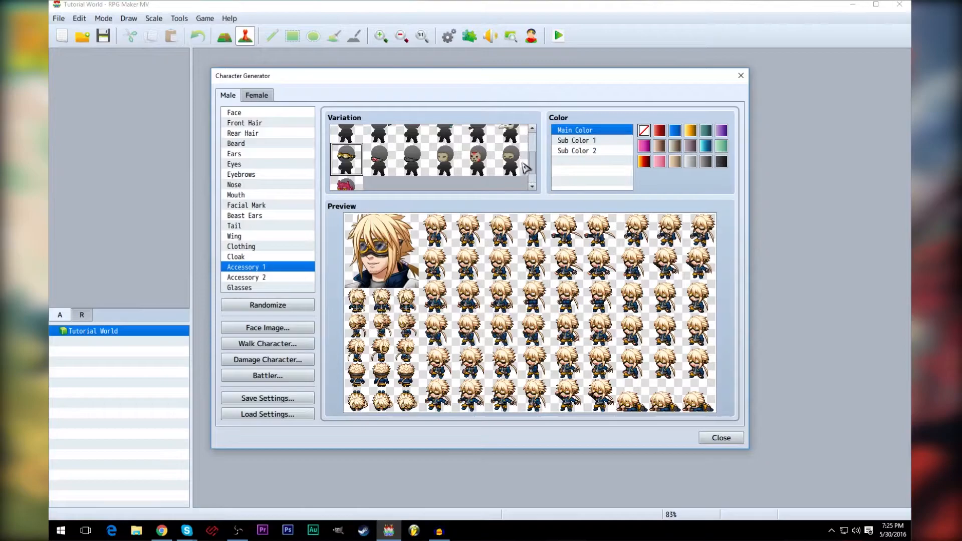
left_click(516, 165)
scroll(534, 173, "down", 2)
left_click(346, 173)
scroll(533, 151, "up", 2)
left_click(358, 137)
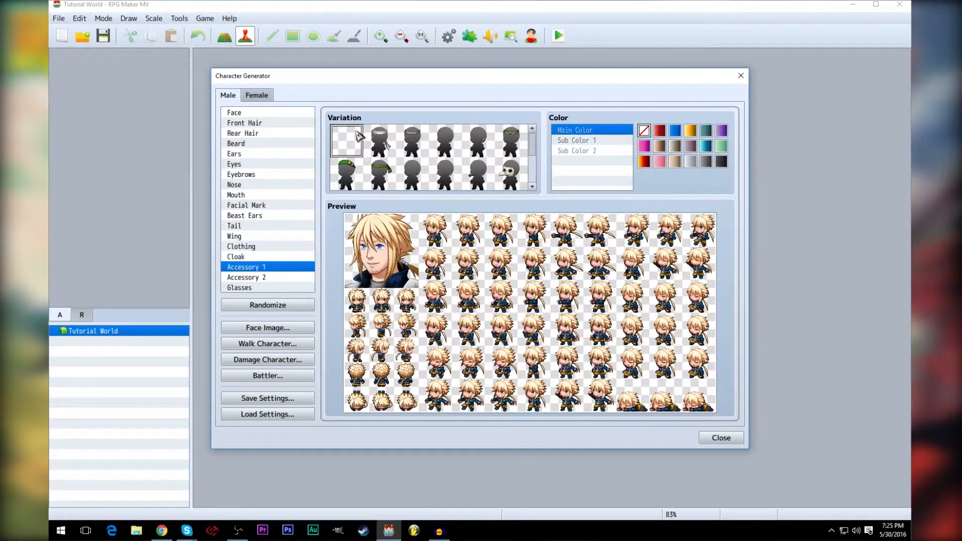
Try the first-row Accessory 2 variations, from the blue beret through the caps and red hat to the goggles.
left_click(266, 278)
left_click(373, 141)
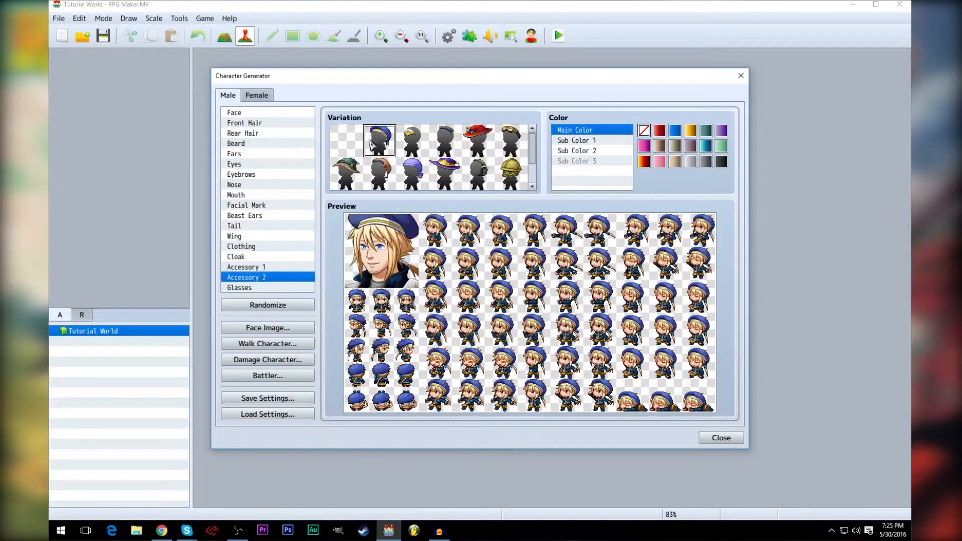
left_click(420, 150)
left_click(447, 149)
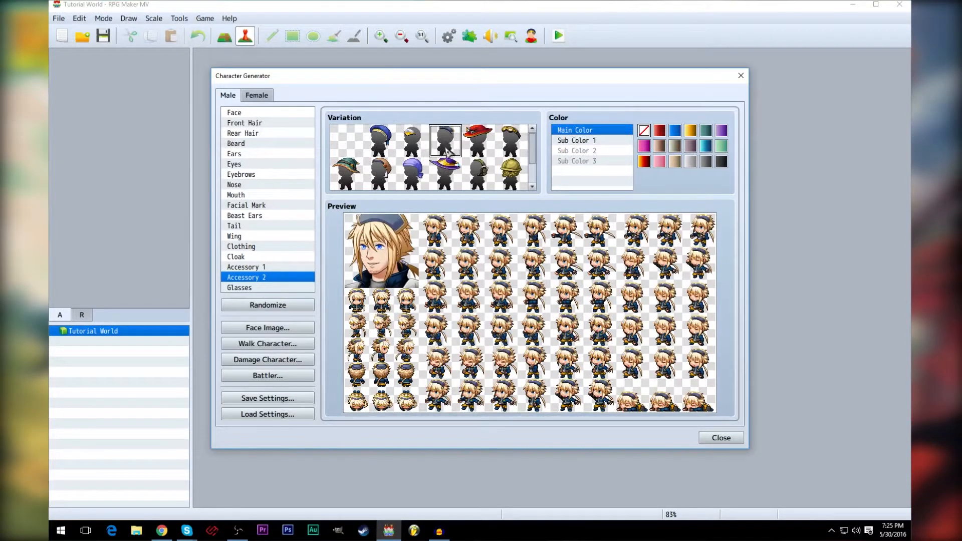
left_click(485, 150)
left_click(512, 151)
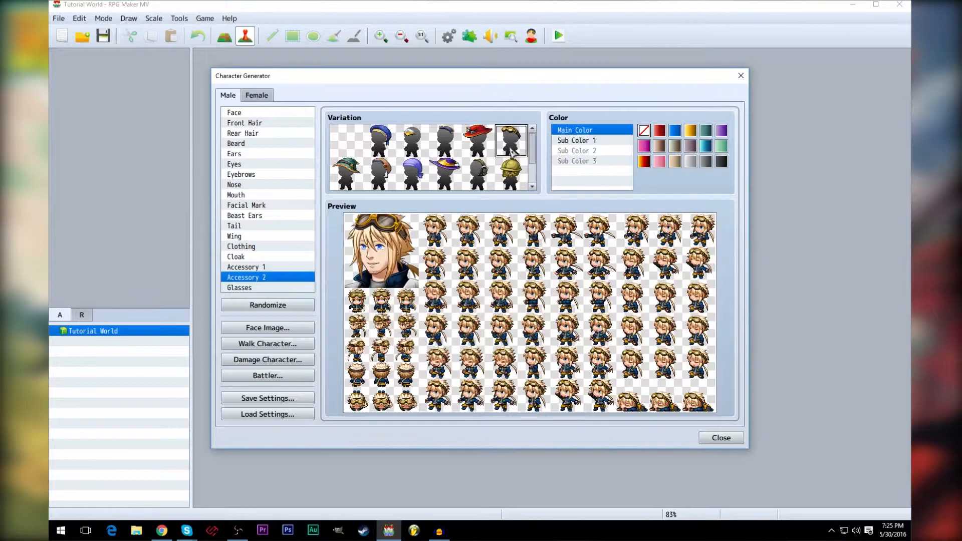
Try the second-row Accessory 2 variations, including the headset and brown cap, and apply the purple bandana.
left_click(510, 184)
left_click(479, 180)
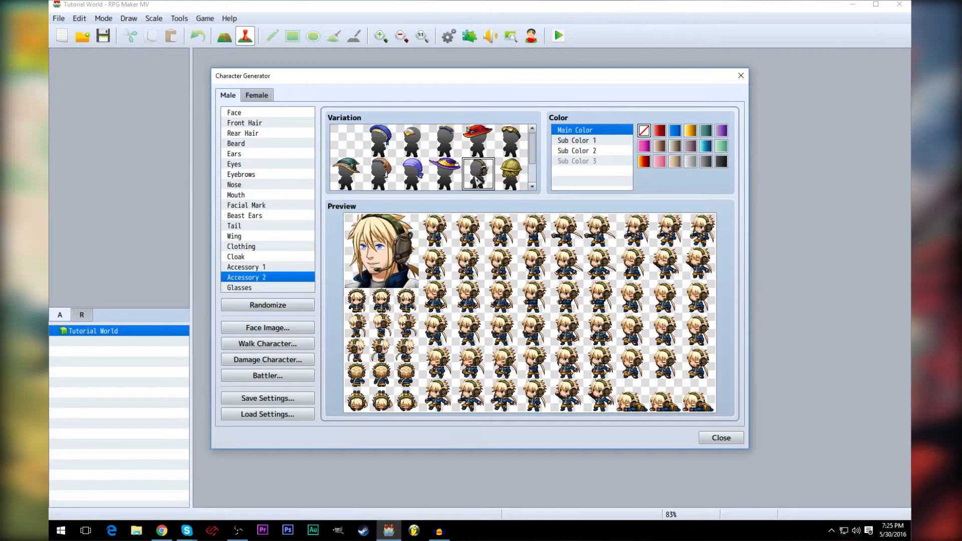
left_click(449, 181)
key("Left")
key("Left")
key("Left")
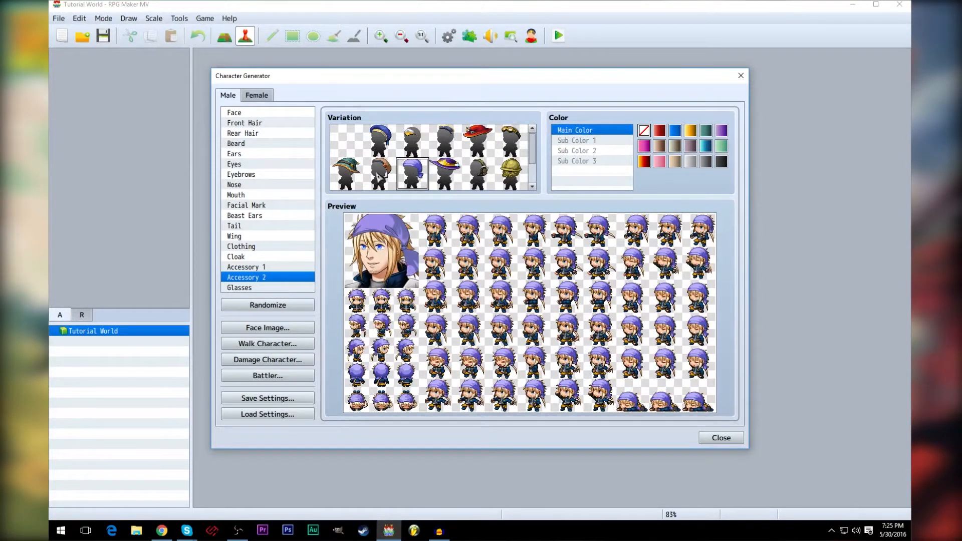
left_click(384, 175)
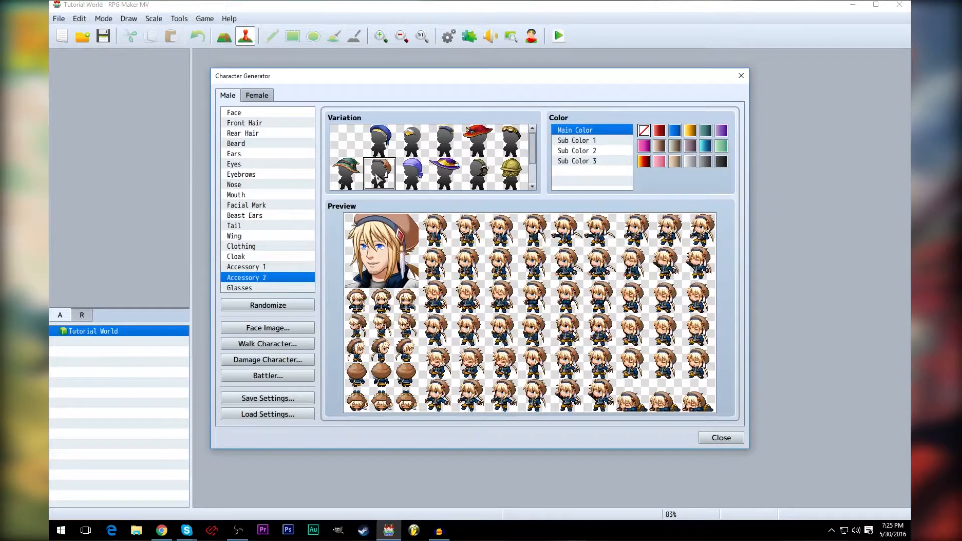
left_click(417, 181)
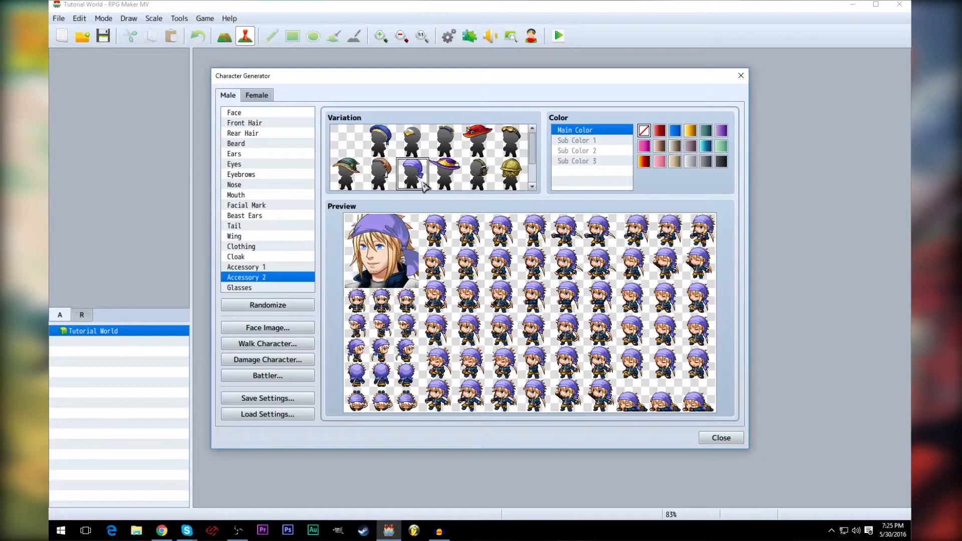
Try yellow, gray and red among the bandana's main colors, and restore its default color.
left_click(692, 132)
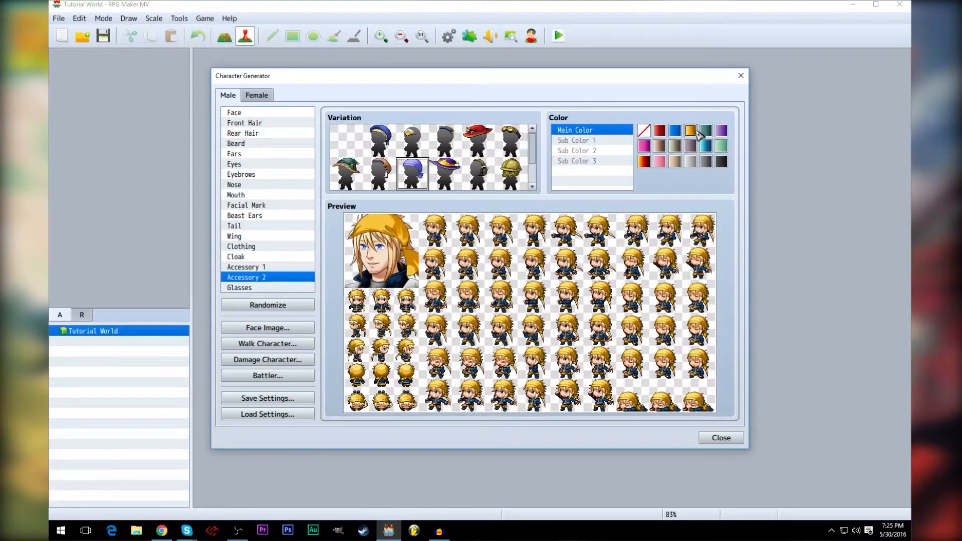
left_click(707, 146)
left_click(707, 163)
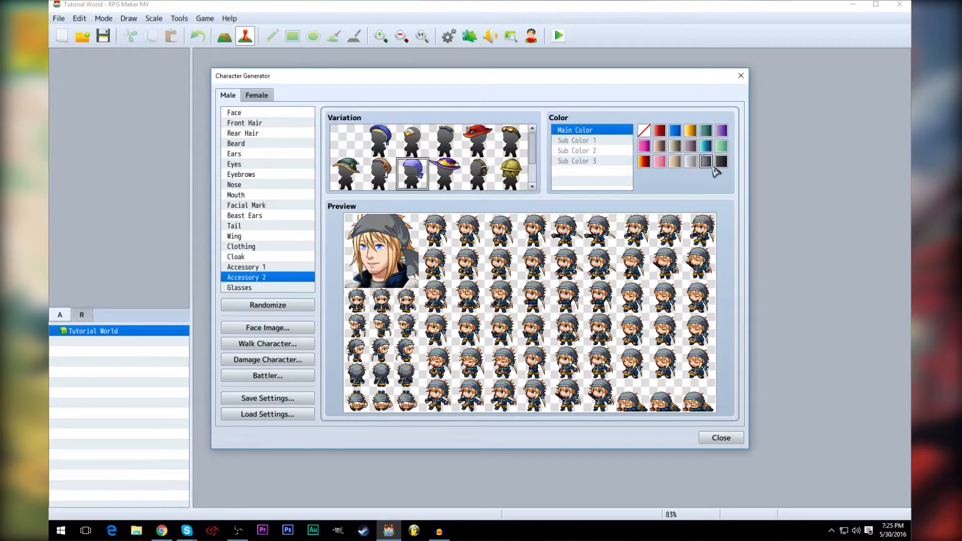
left_click(644, 131)
left_click(661, 131)
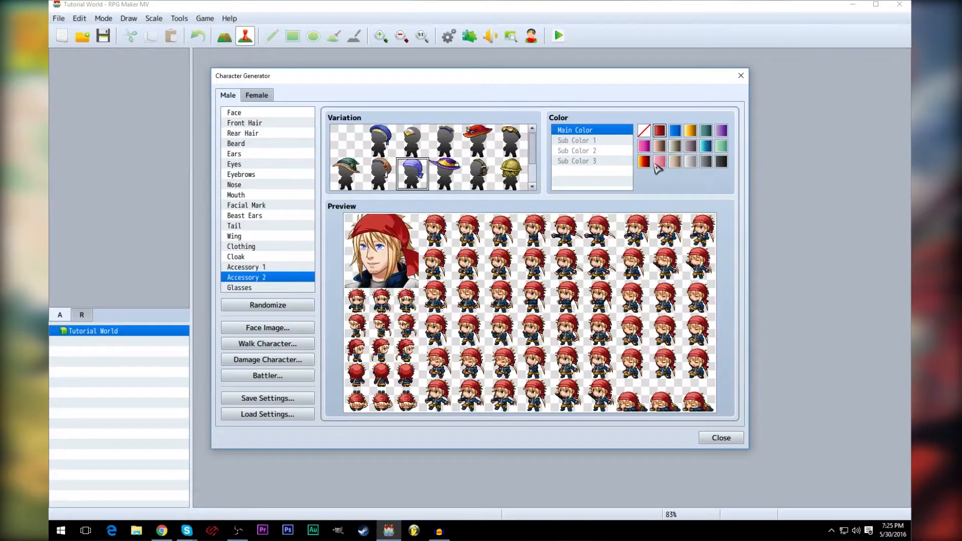
left_click(645, 130)
Try the brimmed hat, brown military cap and black hat in the last Accessory 2 row, and reset Accessory 2 to none.
scroll(532, 164, "down", 1)
scroll(534, 168, "down", 1)
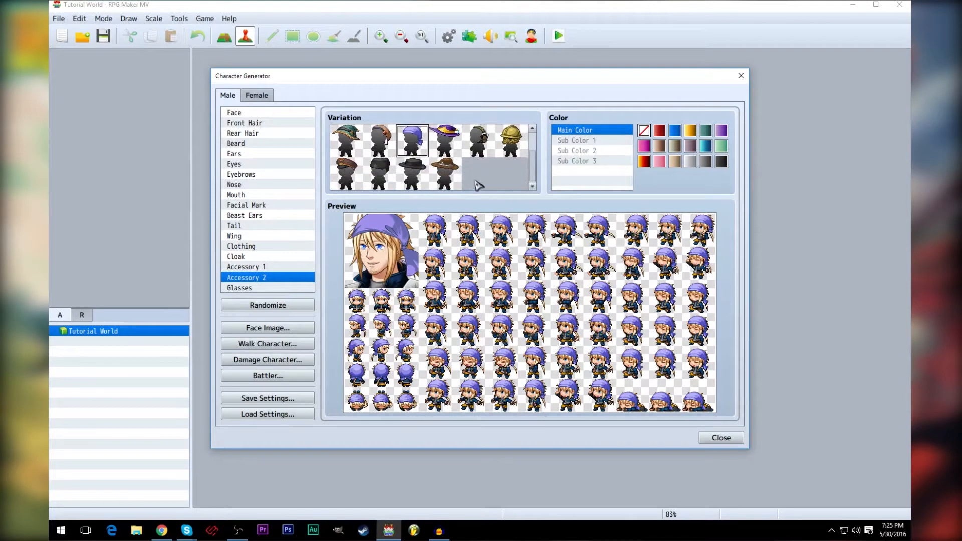
left_click(453, 178)
left_click(346, 174)
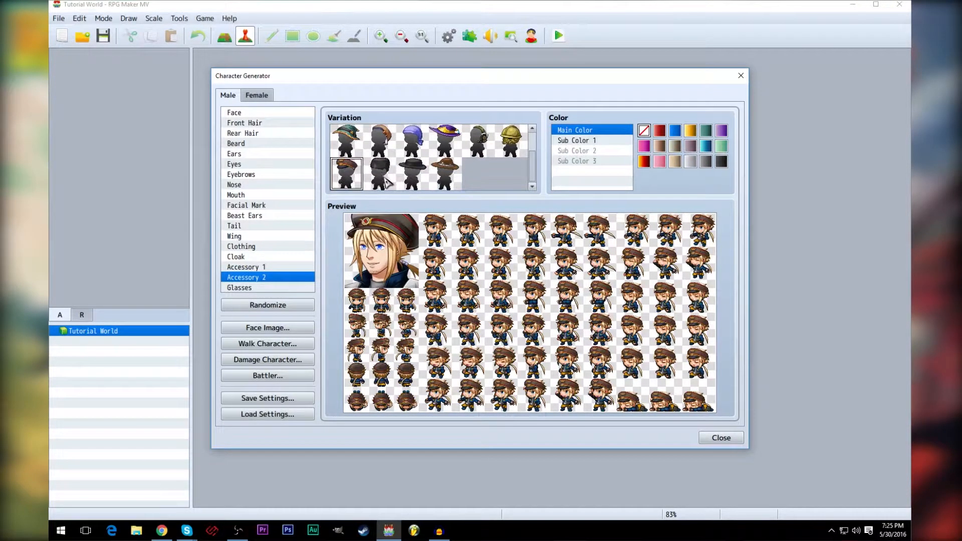
left_click(382, 175)
scroll(384, 177, "up", 1)
left_click(353, 150)
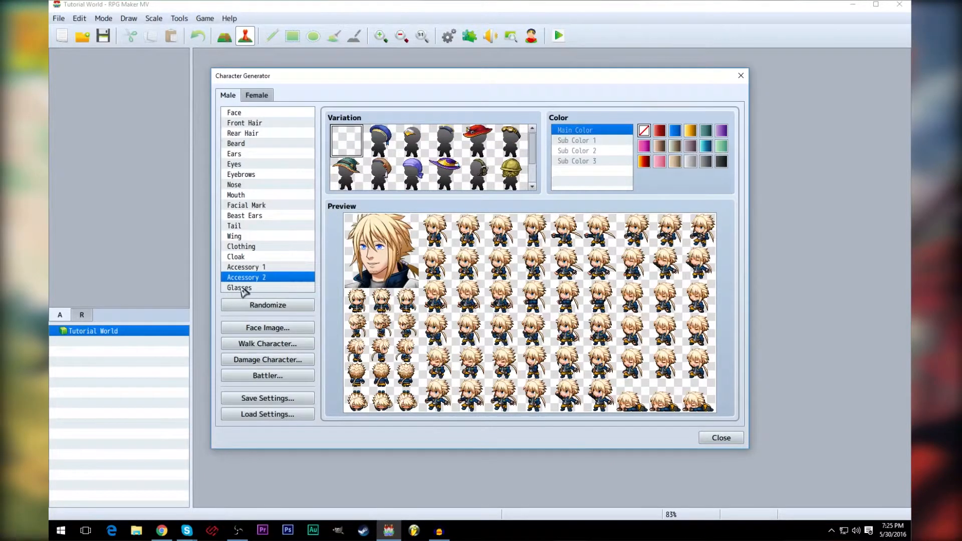
Try all three Glasses variations, ending with the dark sunglasses, and reset Glasses to none.
left_click(244, 288)
left_click(384, 145)
left_click(411, 144)
left_click(434, 145)
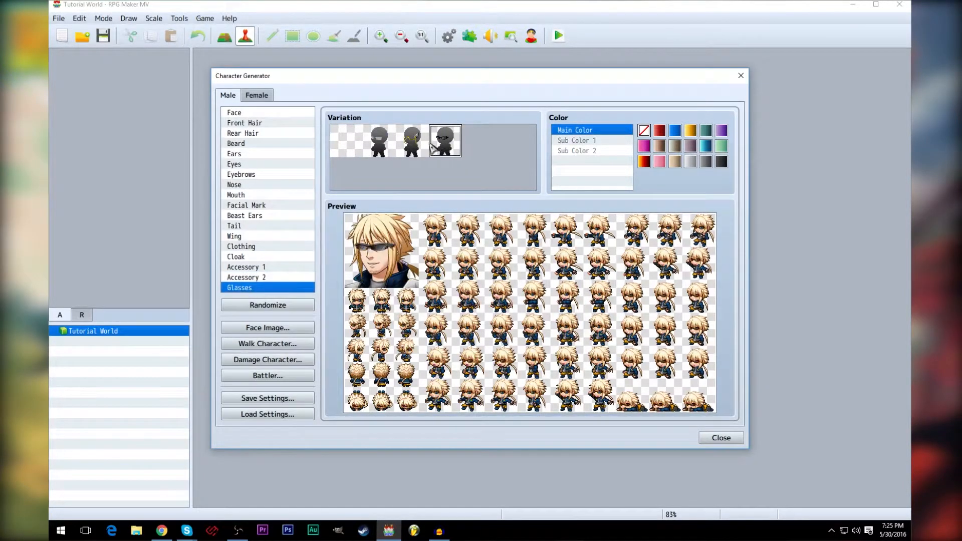
left_click(358, 143)
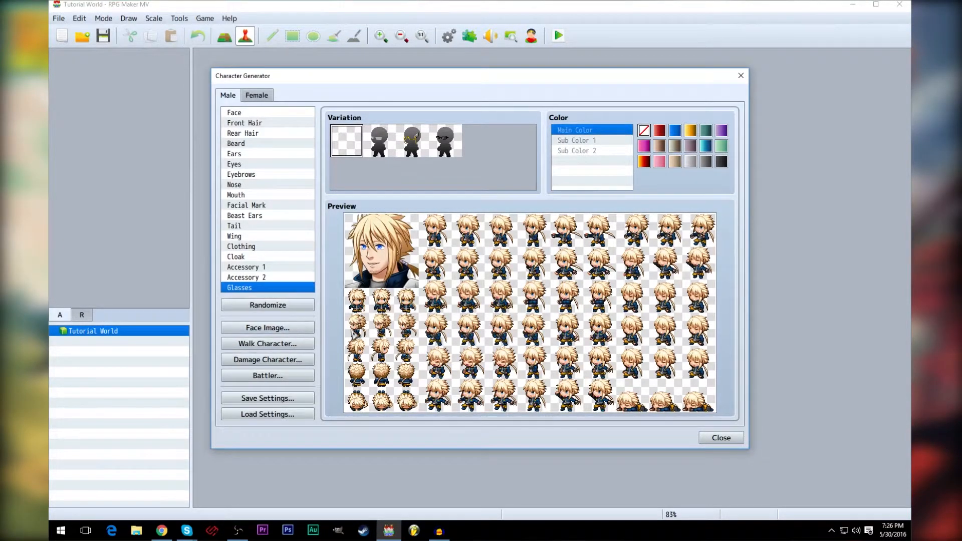
Open the face image settings and look through the importable face sheets in the faces folder without importing any.
left_click(280, 331)
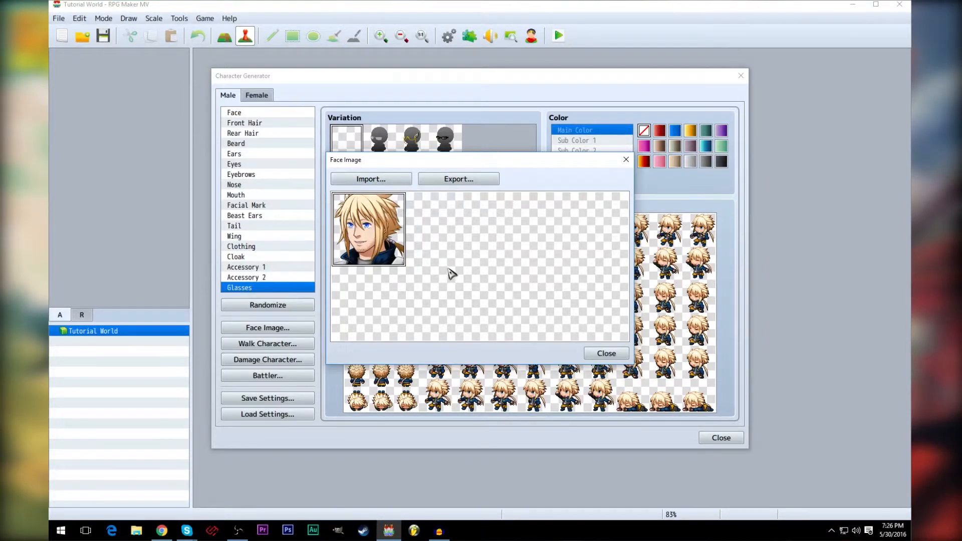
left_click(379, 182)
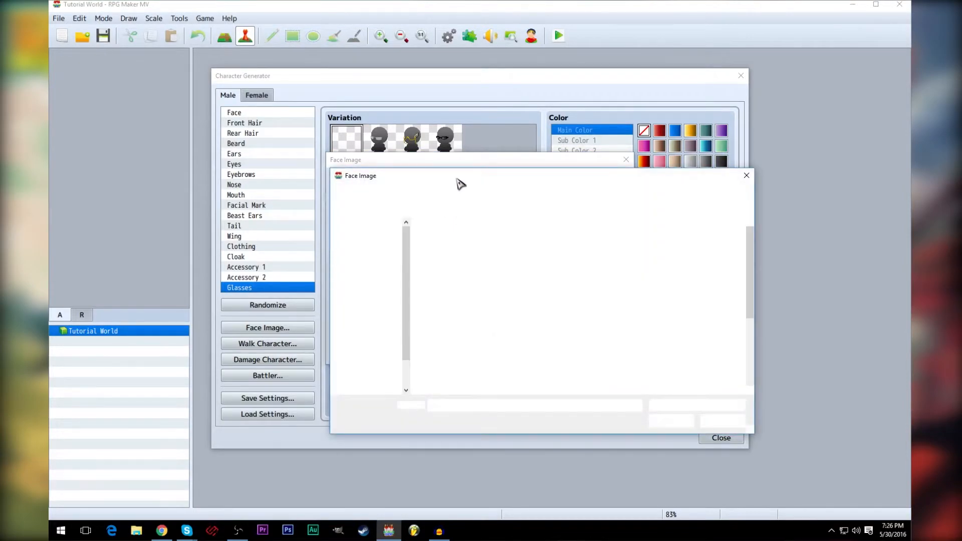
left_click_drag(467, 167, 399, 115)
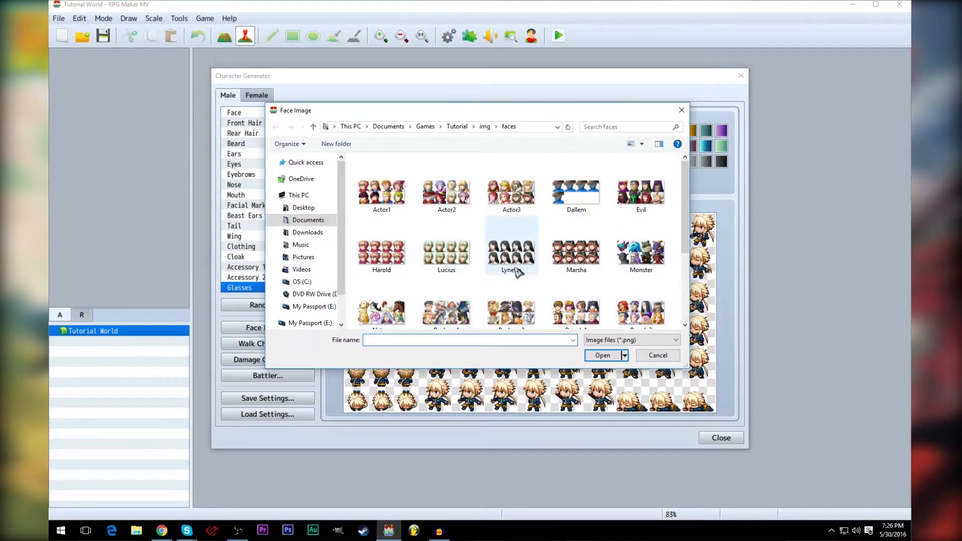
scroll(688, 249, "down", 3)
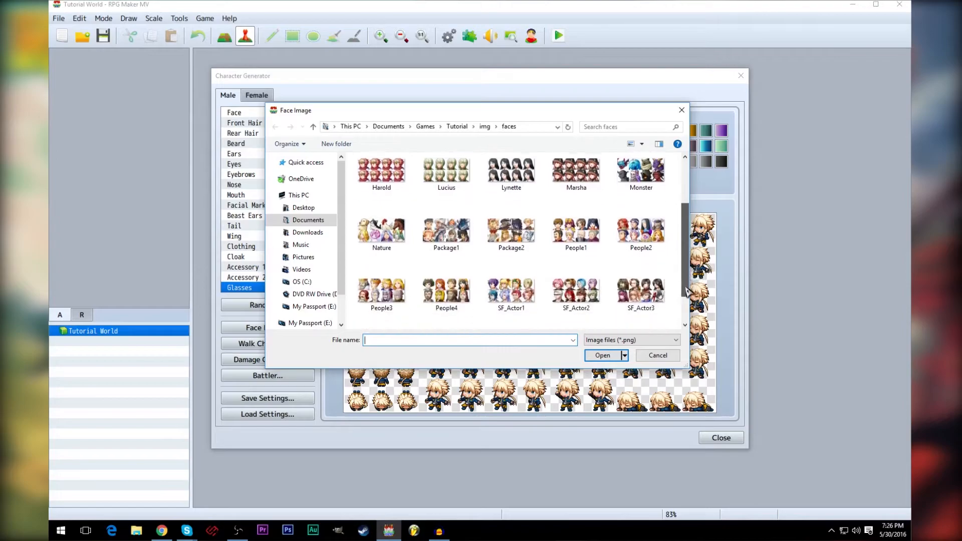
left_click(681, 110)
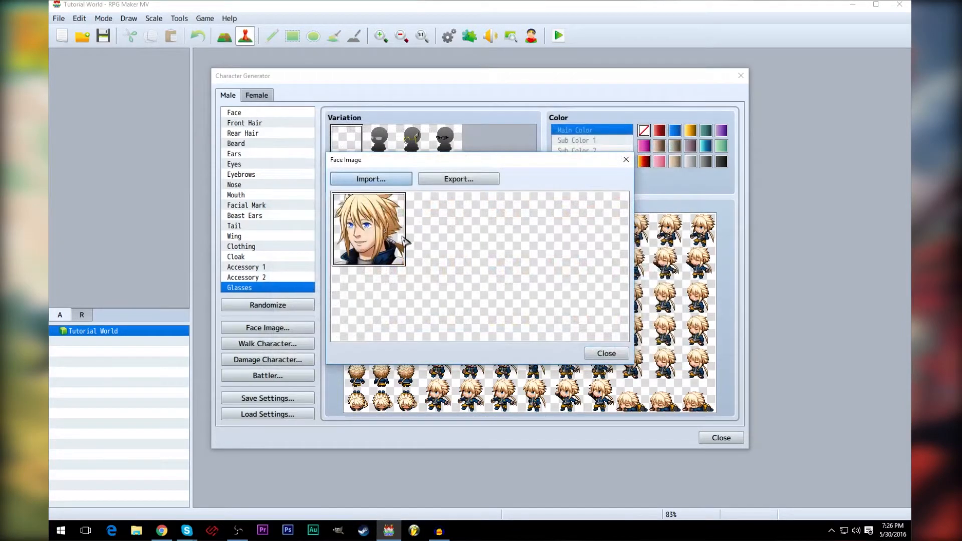
Export the face image to the faces folder as Char1 and close the face image settings.
left_click(453, 180)
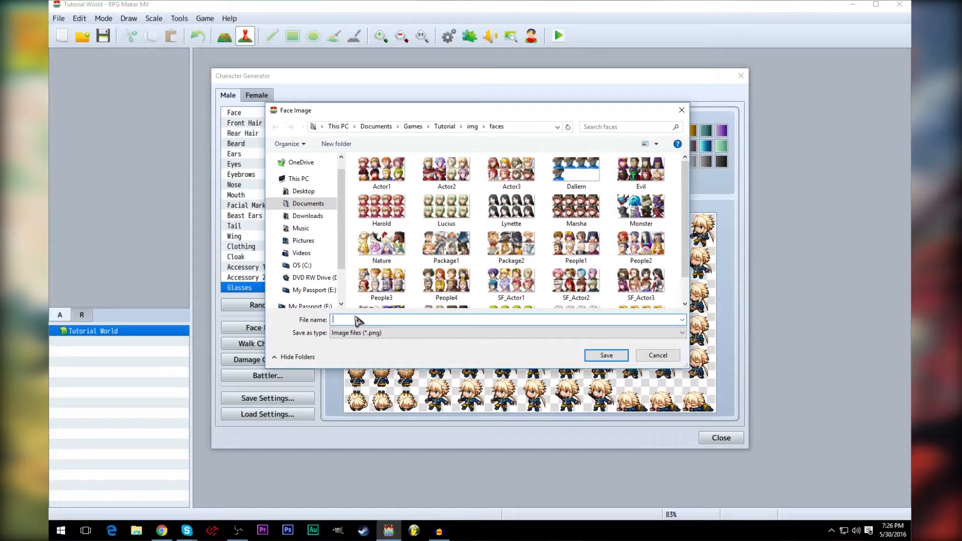
type("Char1")
left_click(606, 356)
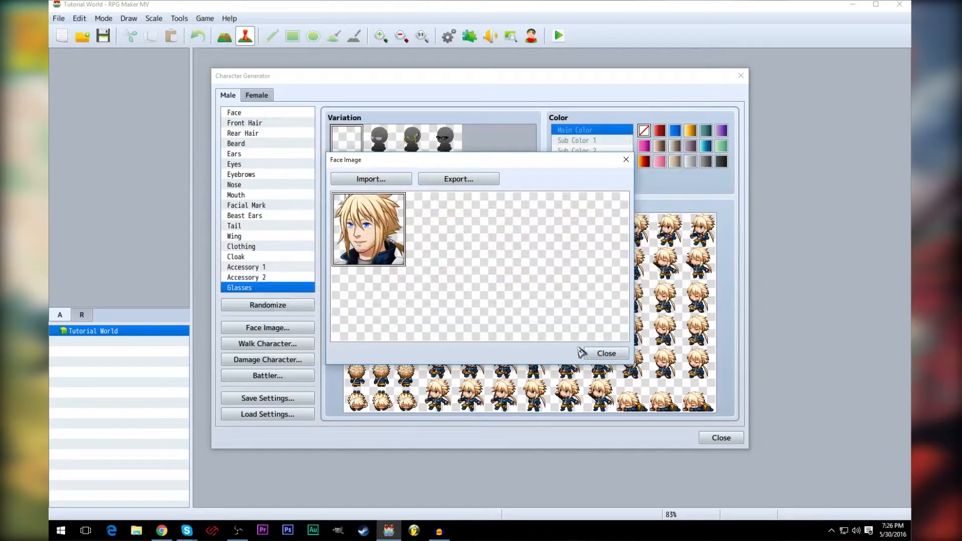
left_click(607, 353)
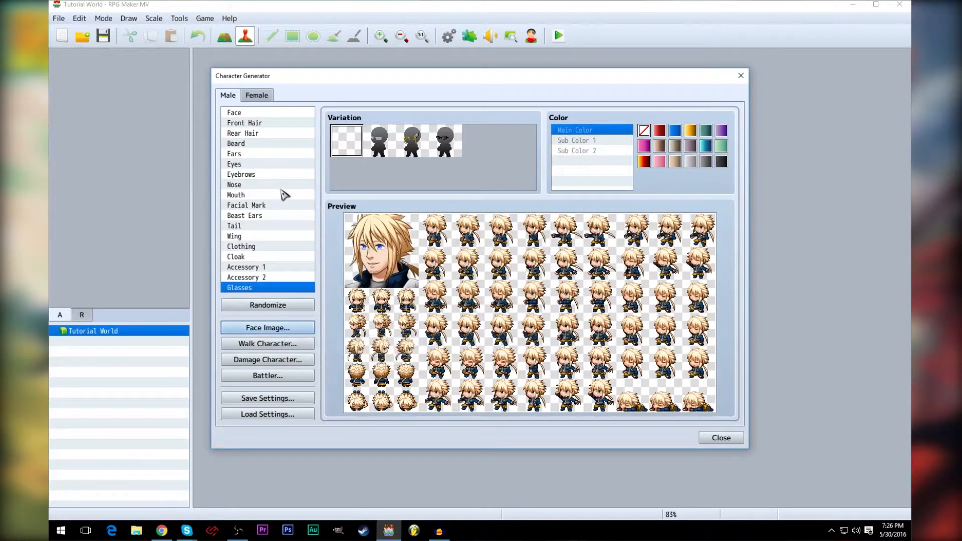
Change the mouth to the first variation, the open mouth, for a second facial expression.
left_click(252, 153)
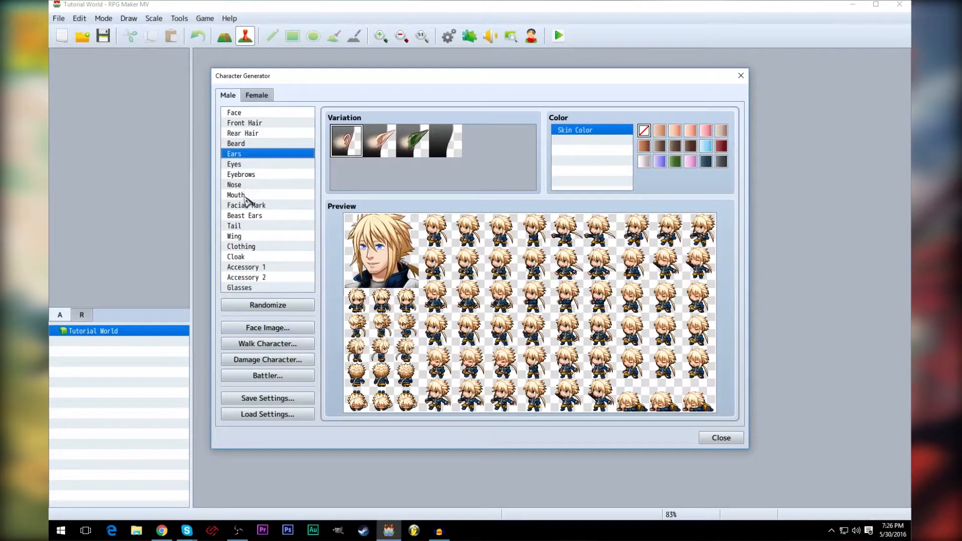
left_click(245, 196)
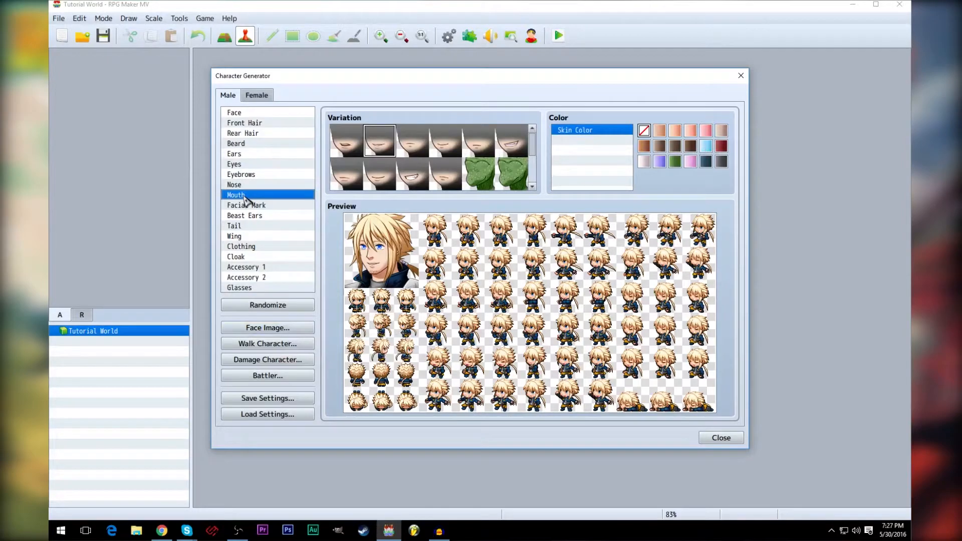
left_click(351, 149)
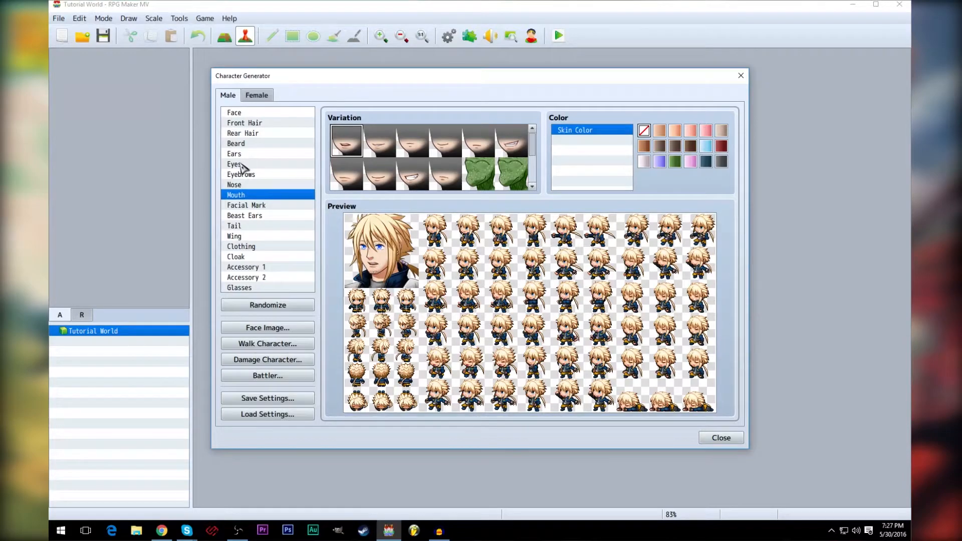
Change the eyes to the fourth variation in the first row and view the eyebrow variations.
left_click(242, 166)
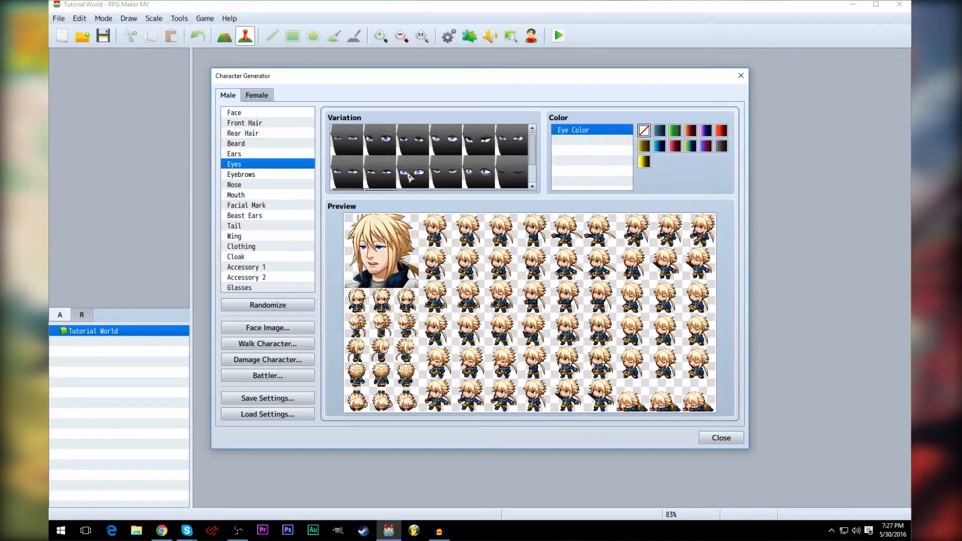
left_click(448, 146)
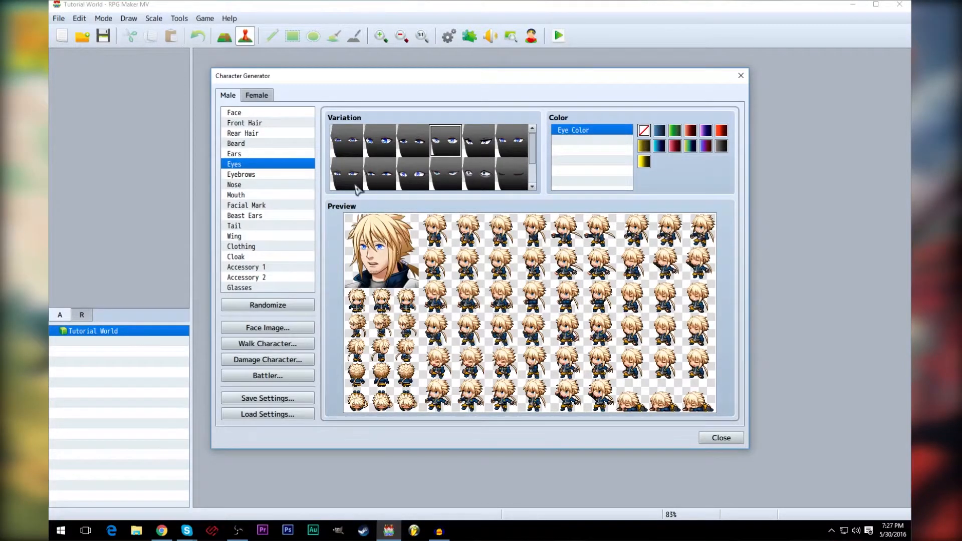
left_click(250, 175)
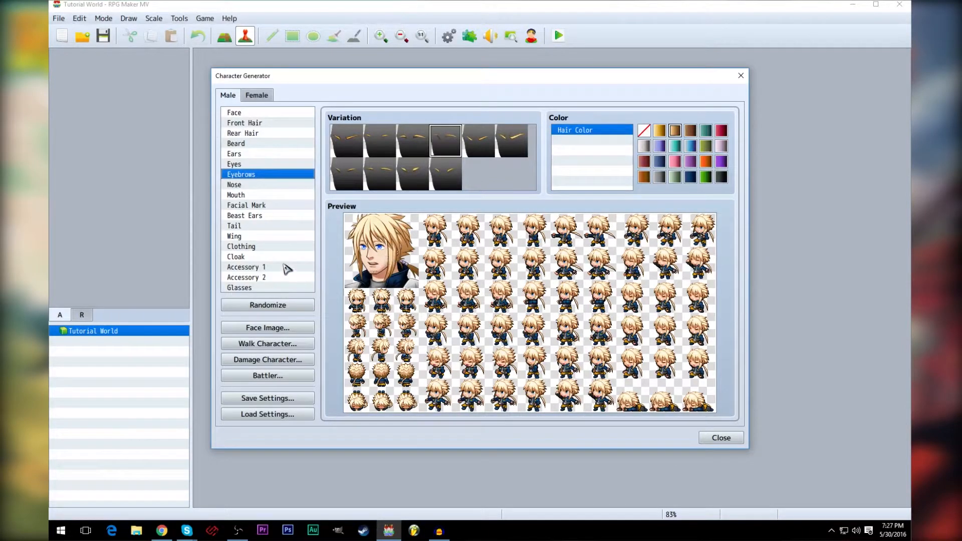
Import the Char1 face sheet and place the new open-mouthed face in the second slot beside the existing one.
left_click(277, 331)
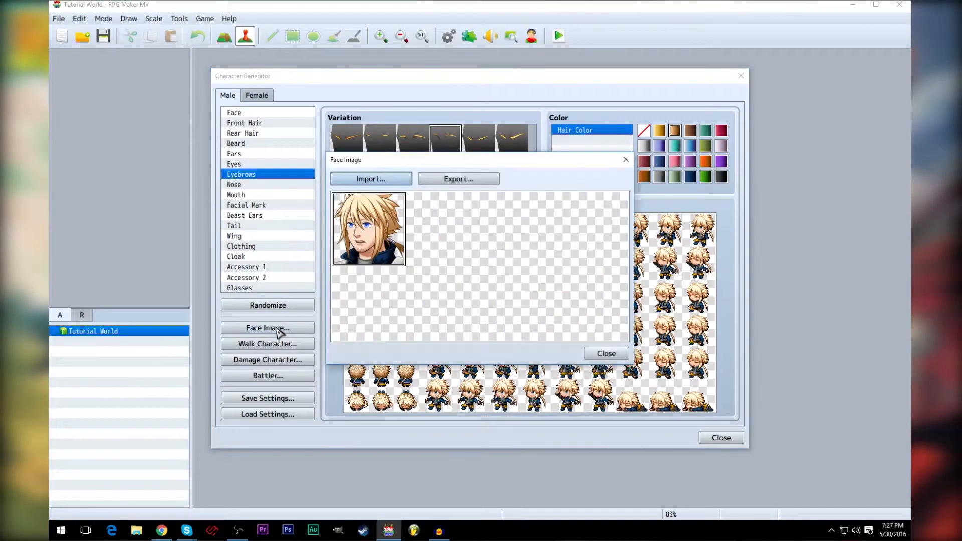
left_click(391, 181)
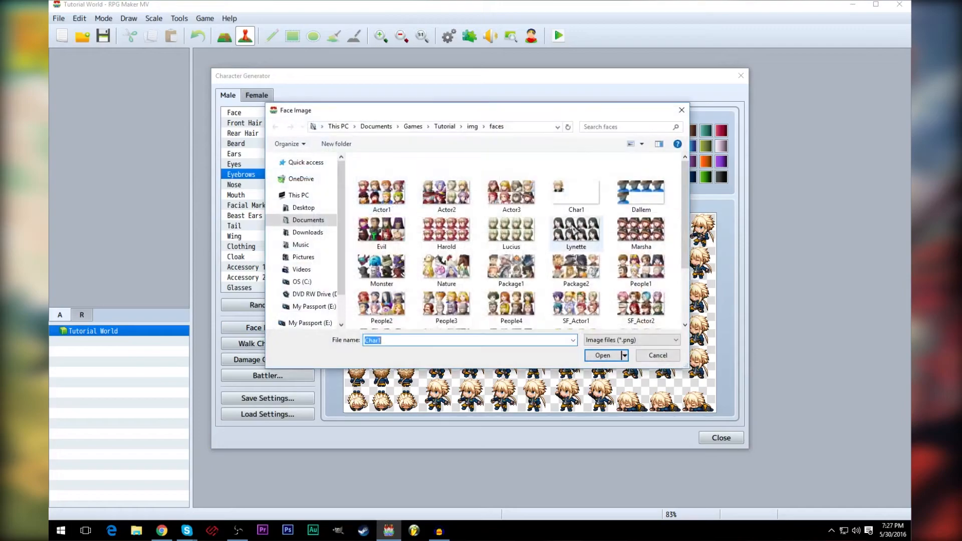
double_click(581, 201)
left_click(431, 229)
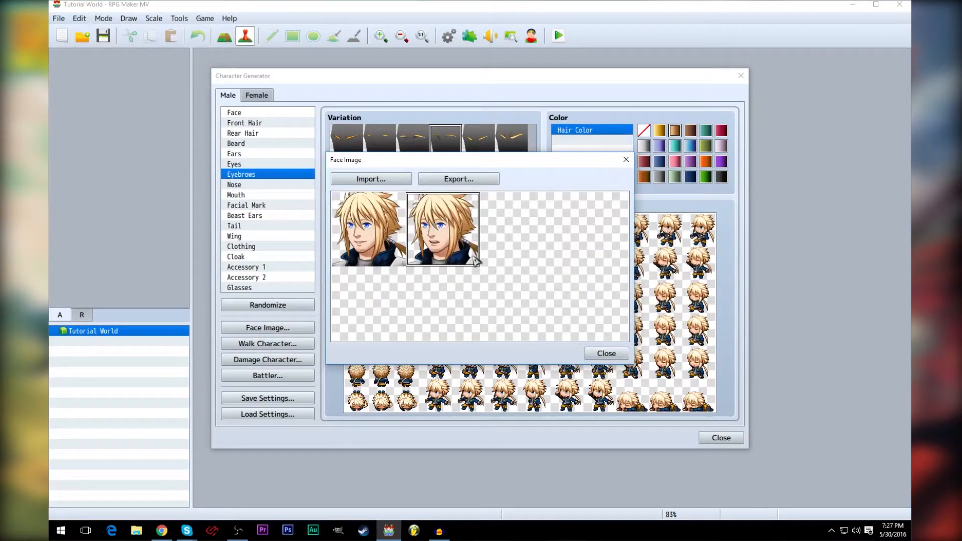
Export the two-face sheet over the existing Char1.png and close the face image settings.
left_click(457, 179)
left_click(607, 356)
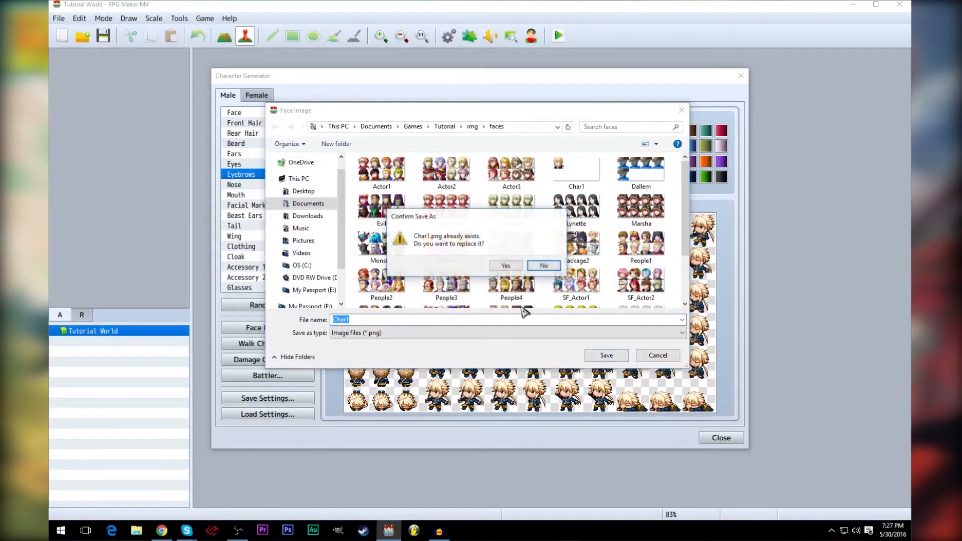
left_click(544, 267)
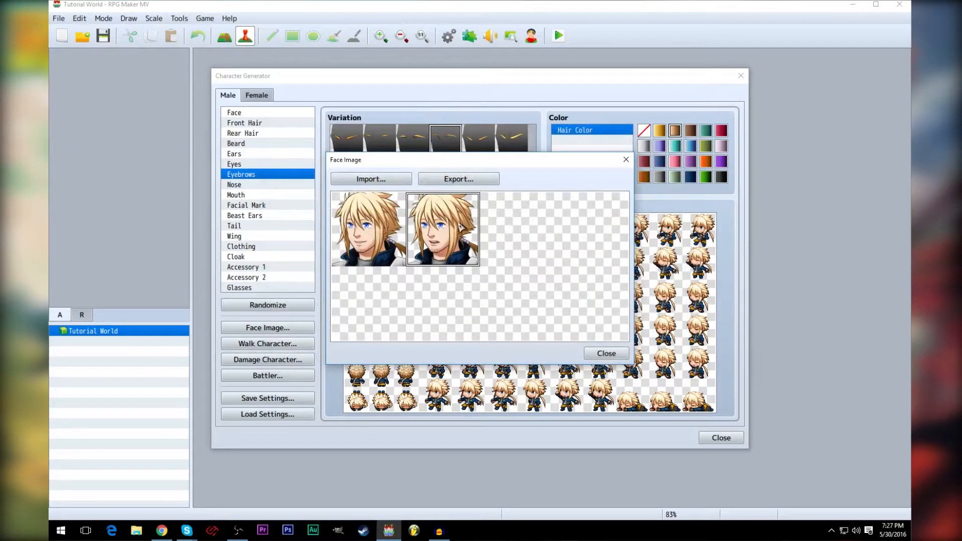
left_click(626, 160)
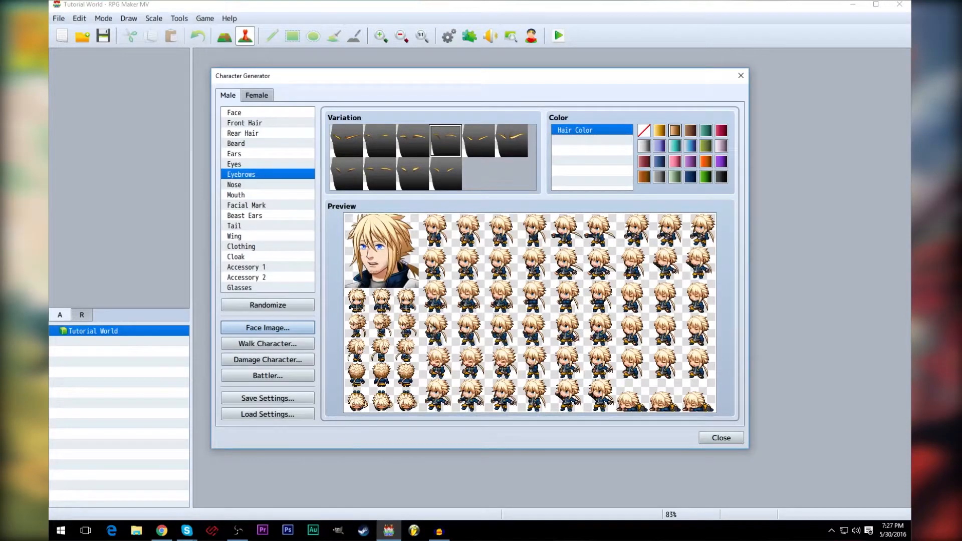
Export the walking character sheet as TutorialChar and close the walk character settings.
left_click(281, 345)
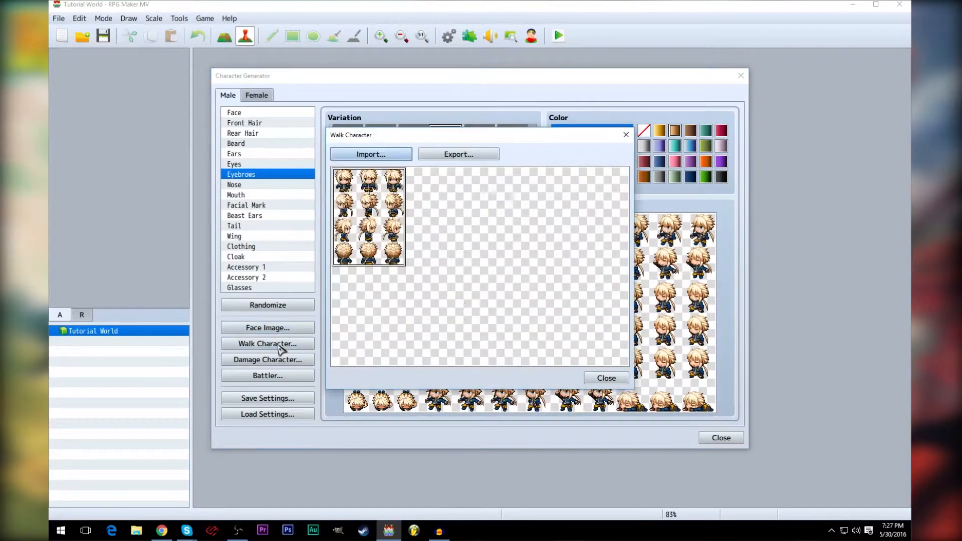
left_click(446, 157)
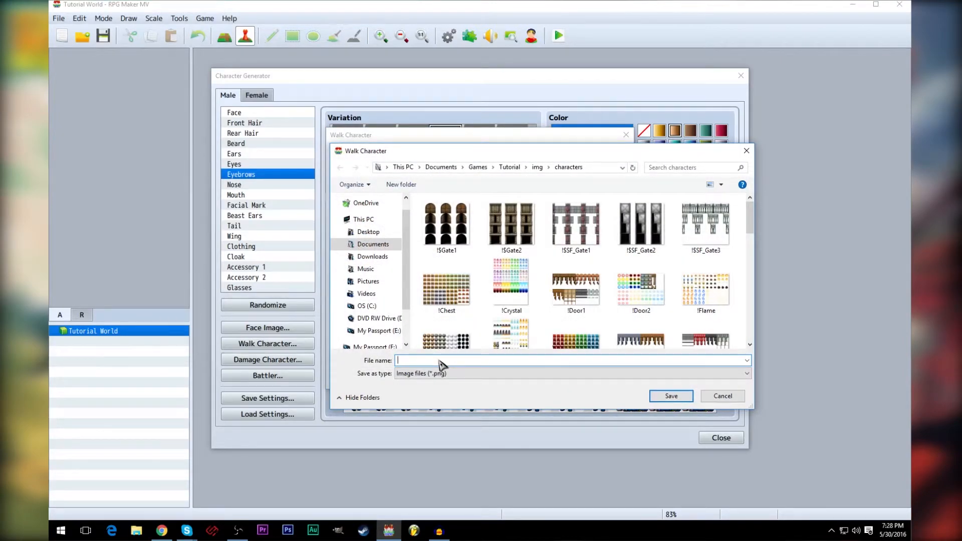
type("TutorialChar")
left_click(667, 397)
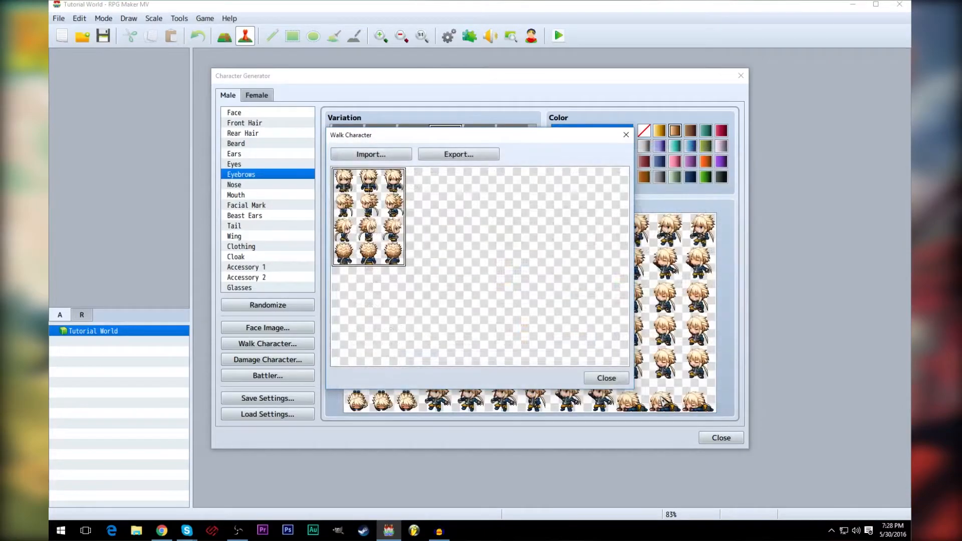
left_click(626, 134)
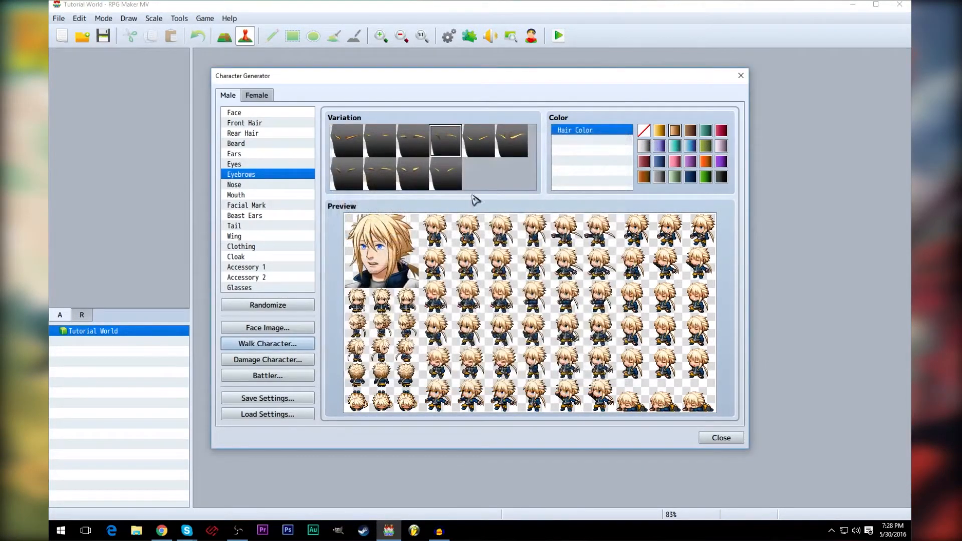
Export the damage character sheet as TutorialDamage and close the damage character settings.
left_click(289, 362)
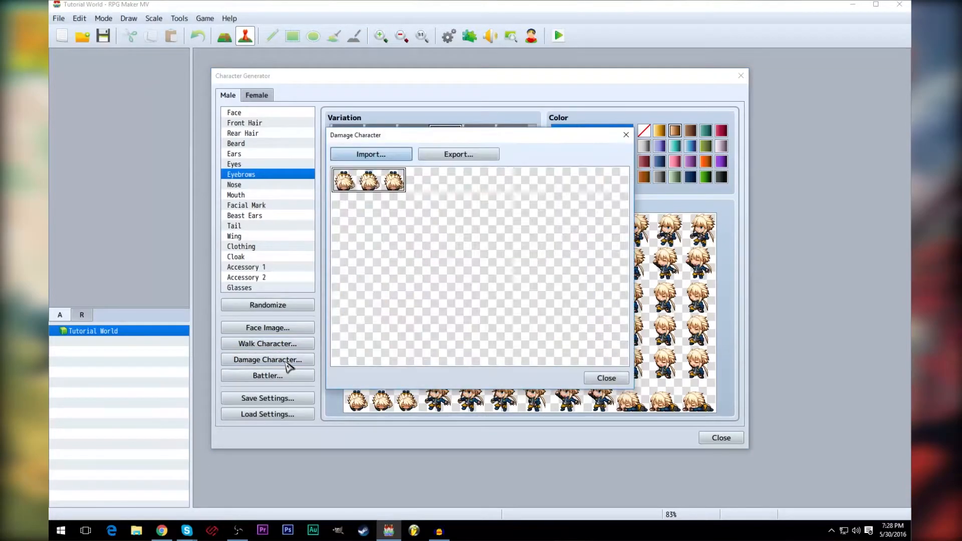
left_click(467, 155)
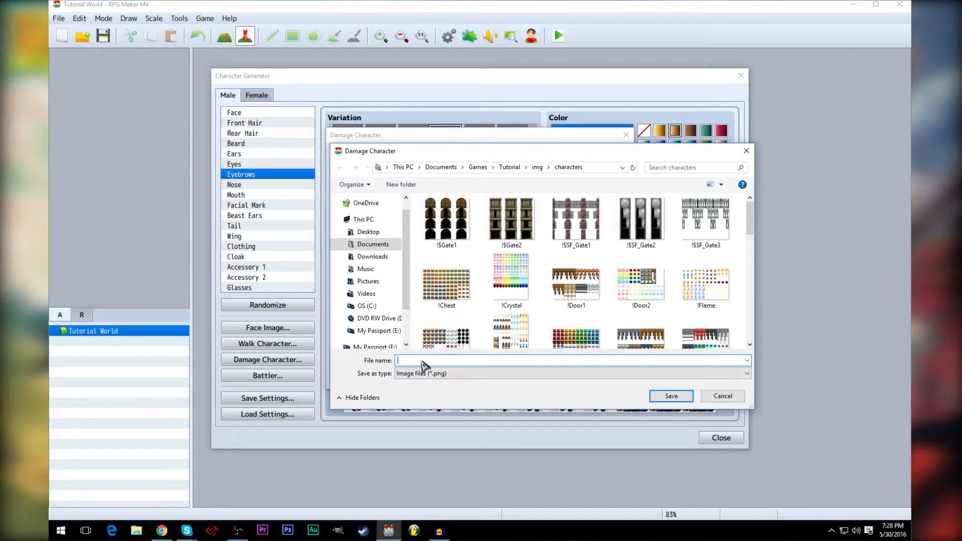
type("Tutorial")
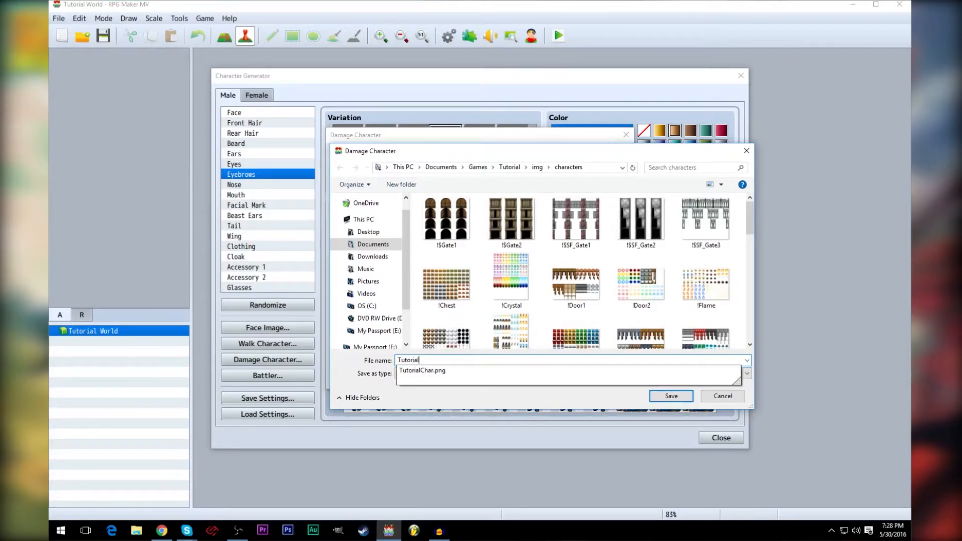
type("Damange")
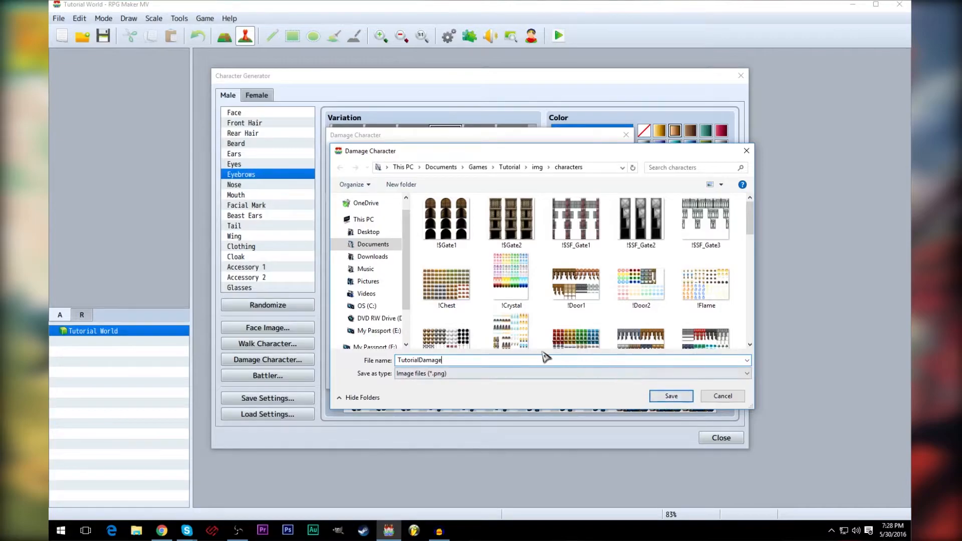
left_click(672, 396)
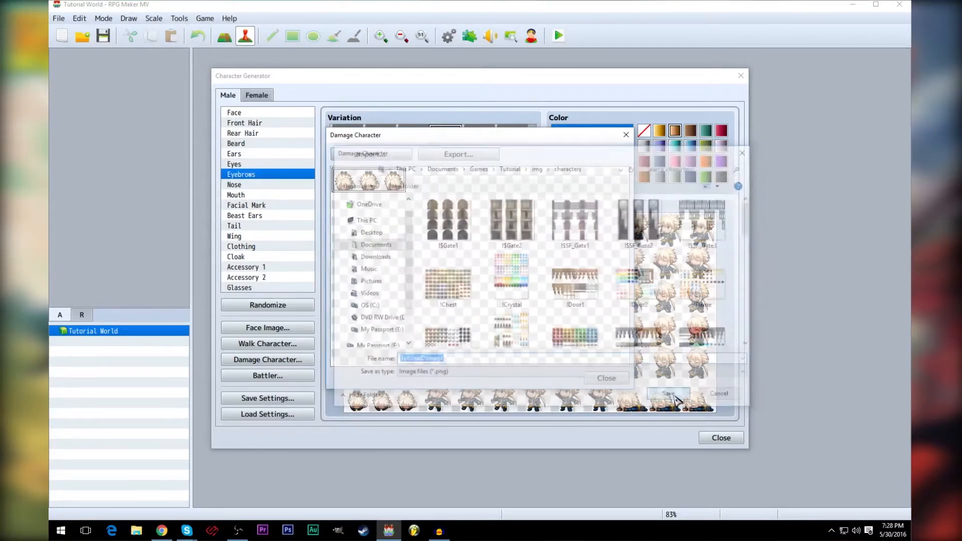
left_click(626, 135)
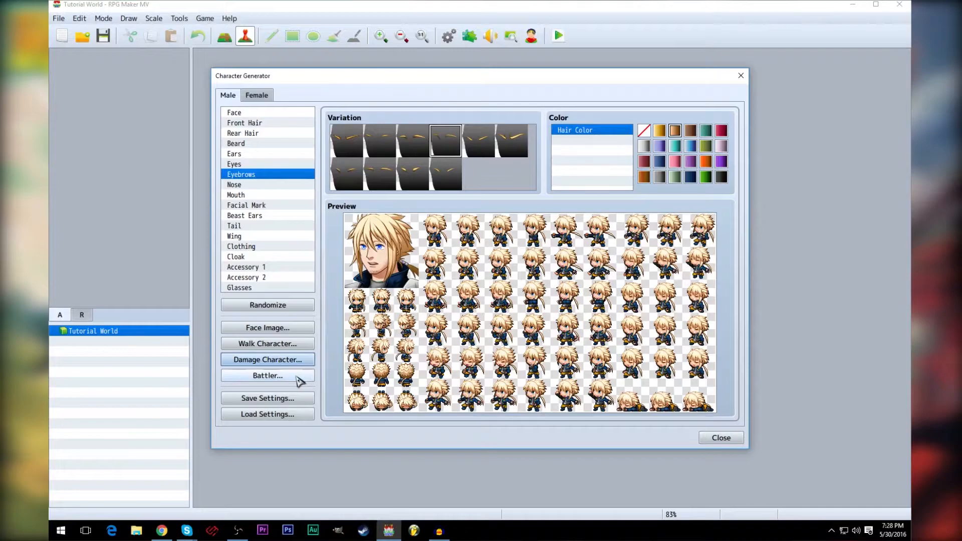
Export the battler sheet as TutorialChar1 and close the Character Generator.
left_click(301, 377)
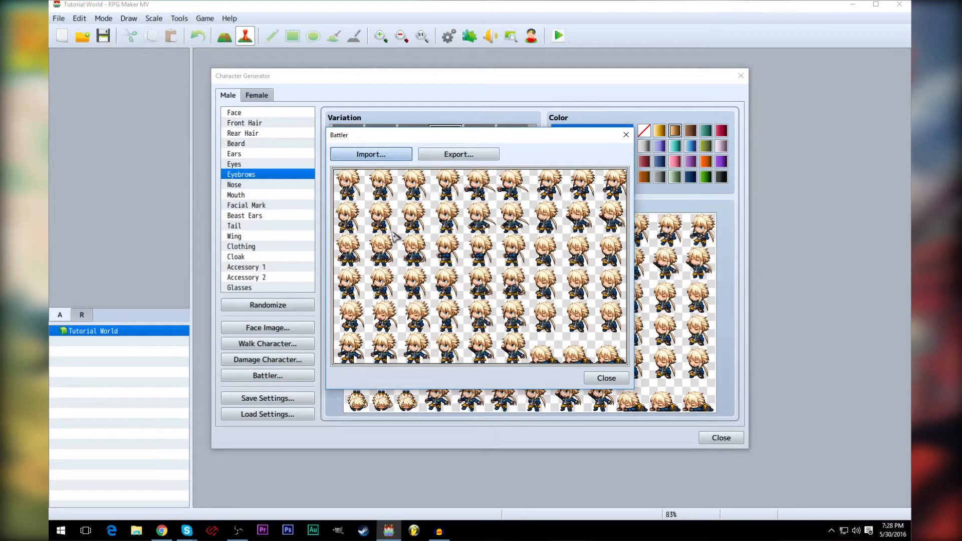
left_click(466, 158)
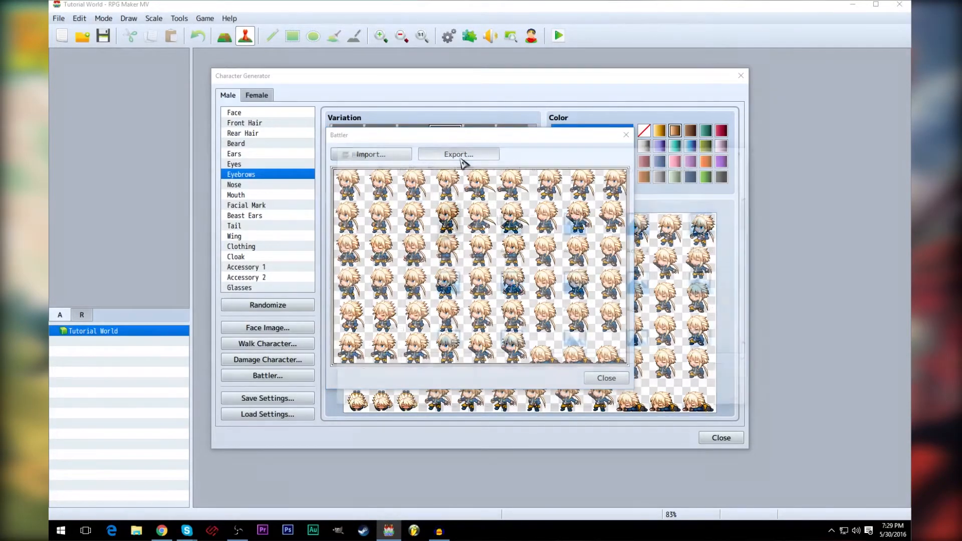
type("TutorialChar1")
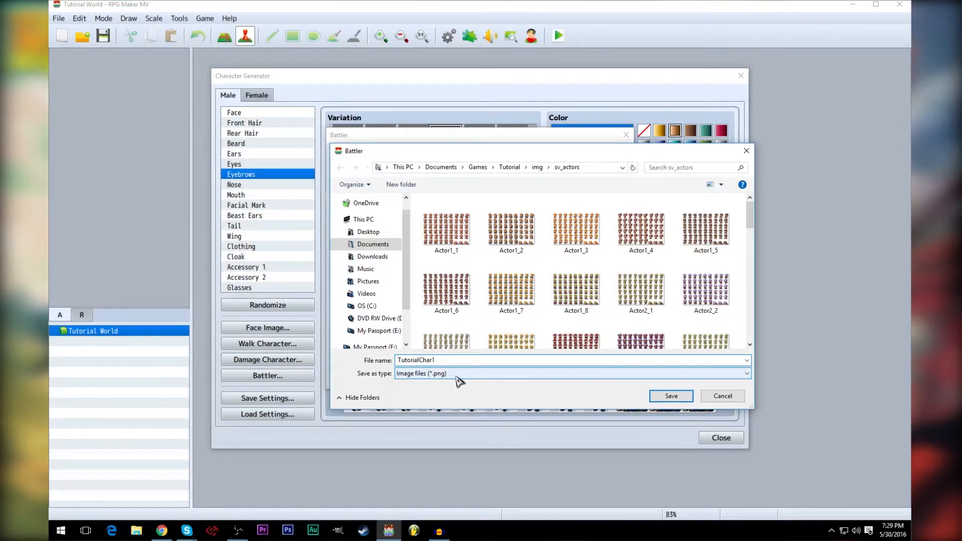
left_click(663, 397)
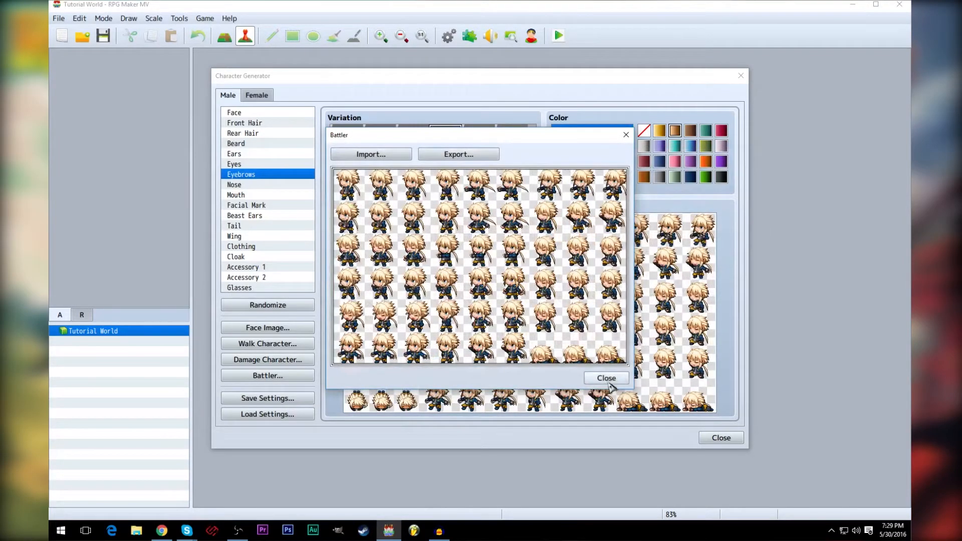
left_click(626, 134)
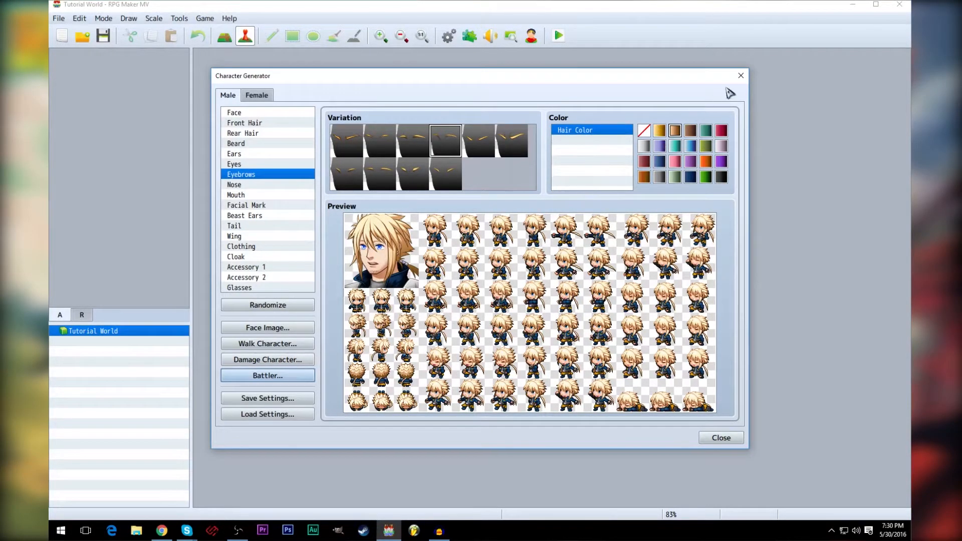
left_click(740, 77)
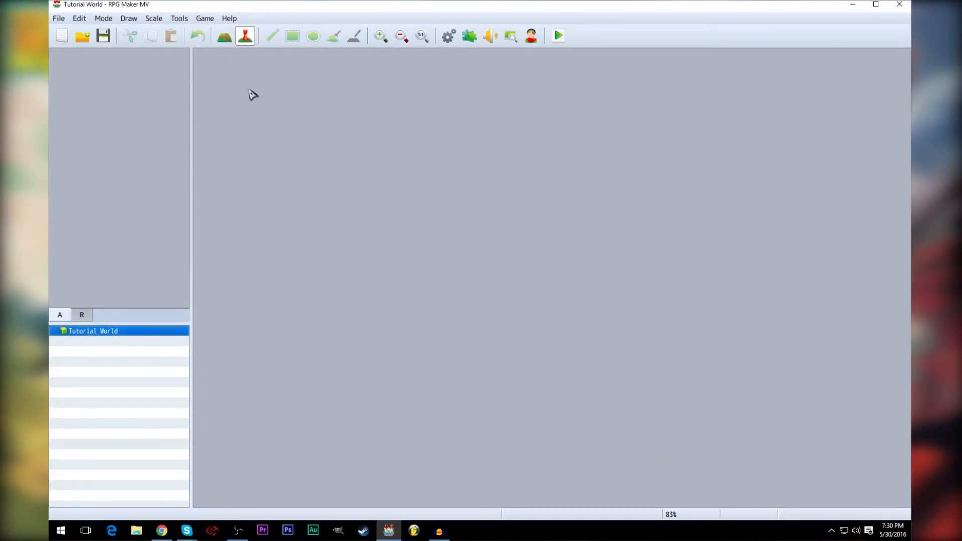
In the database, set actor 0001's face image to the first face of the Char1 sheet.
left_click(449, 38)
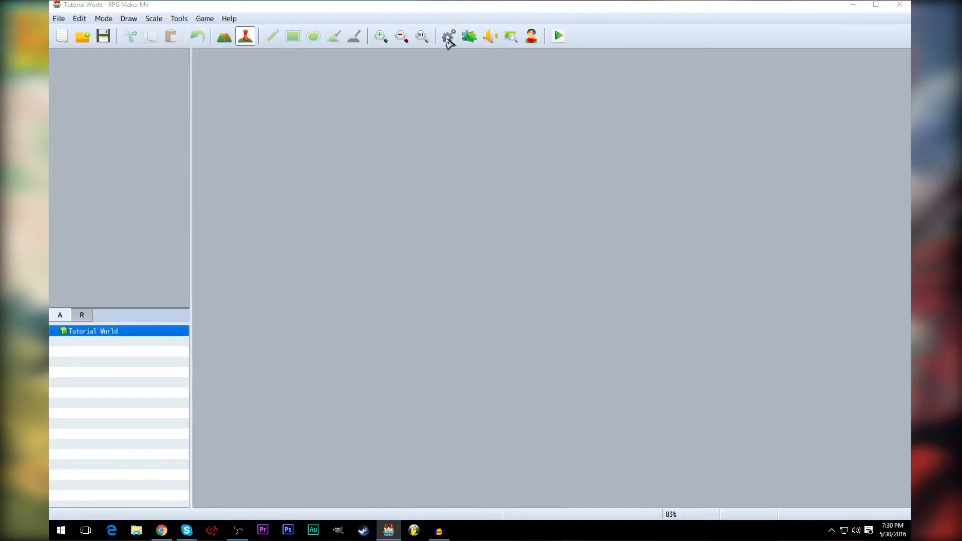
left_click(216, 98)
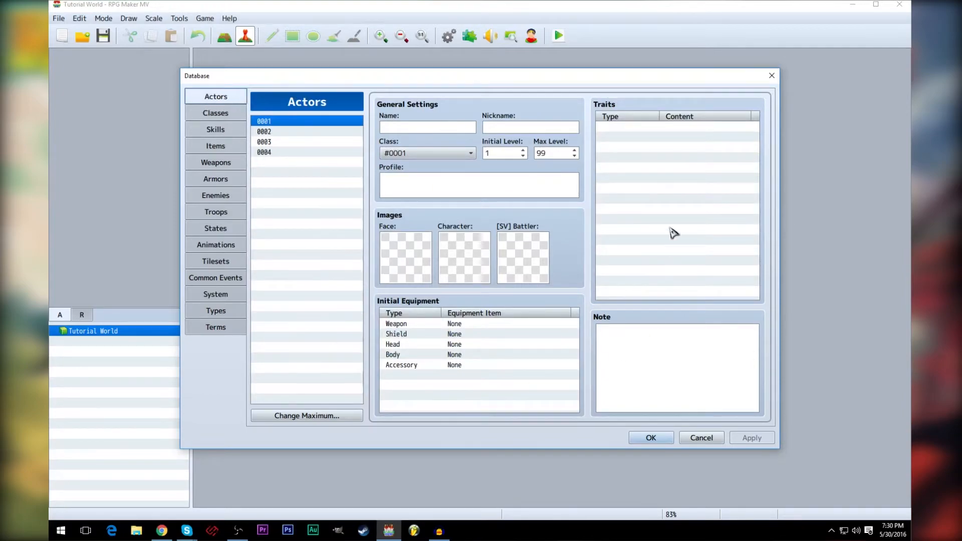
left_click(293, 124)
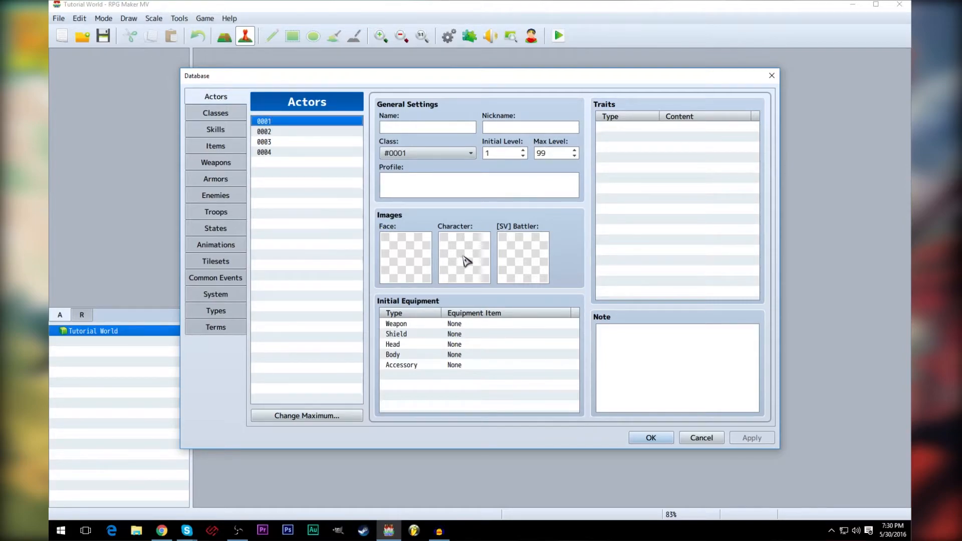
double_click(426, 260)
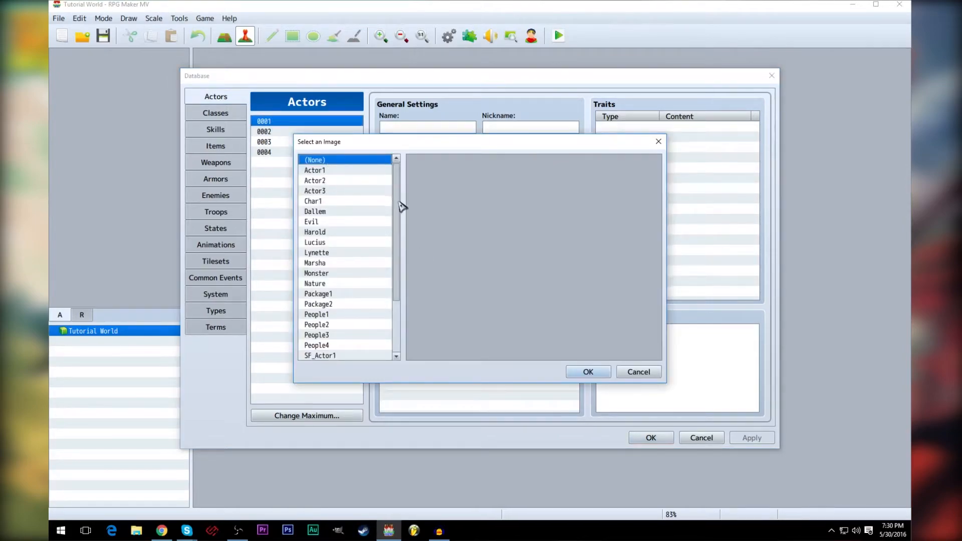
left_click(349, 201)
double_click(433, 186)
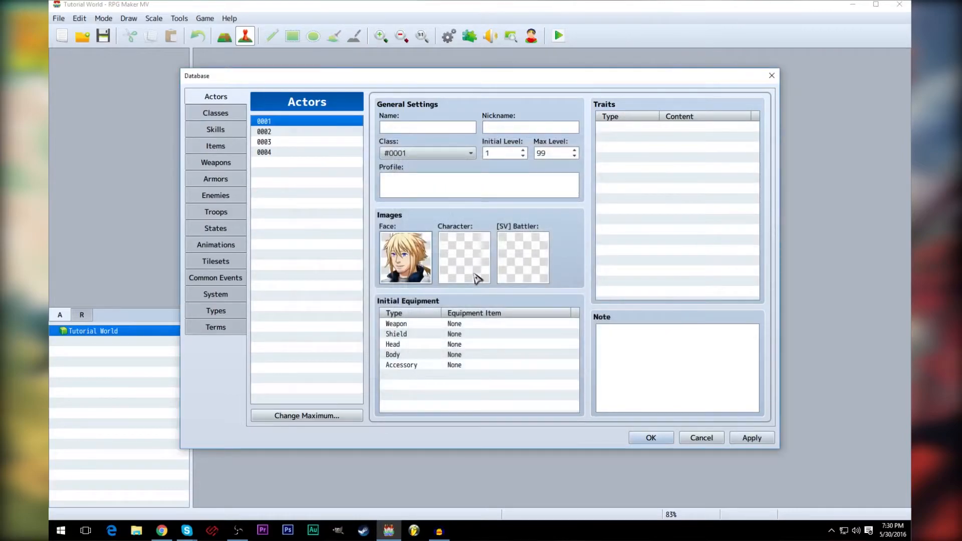
Set actor 0001's character image to the walking sprite from the TutorialChar sheet.
double_click(466, 260)
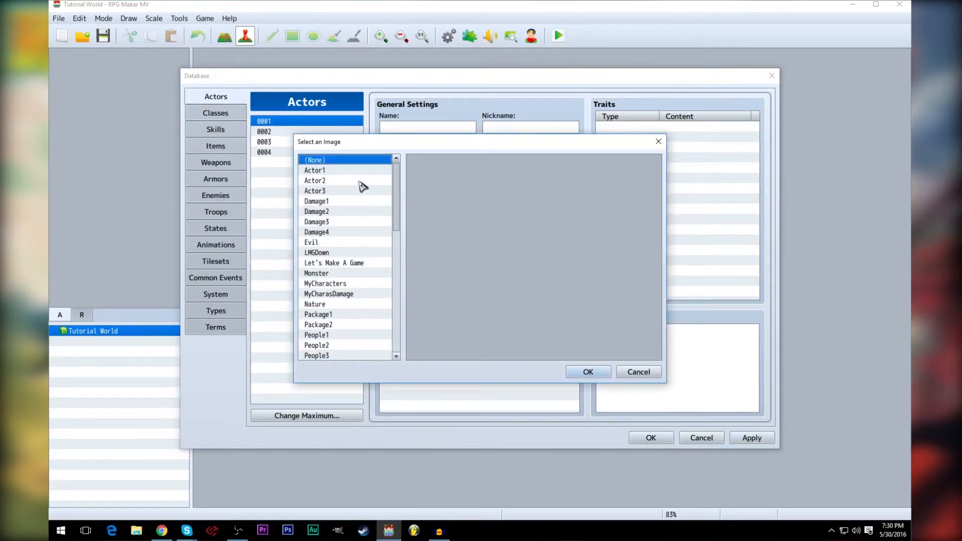
left_click_drag(400, 218, 404, 321)
left_click(335, 208)
double_click(453, 216)
Set actor 0001's side-view battler image to TutorialChar1.
double_click(529, 269)
left_click_drag(402, 197, 406, 333)
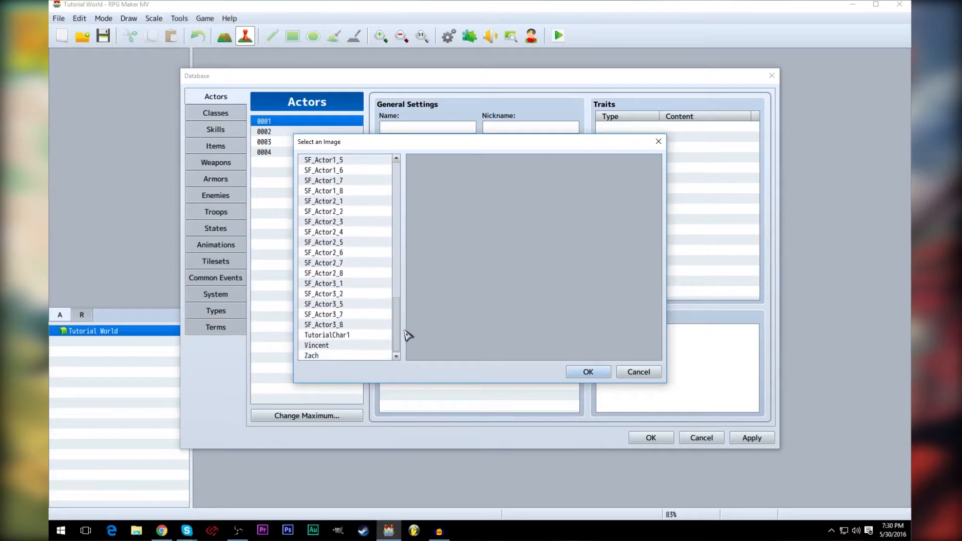
left_click(333, 335)
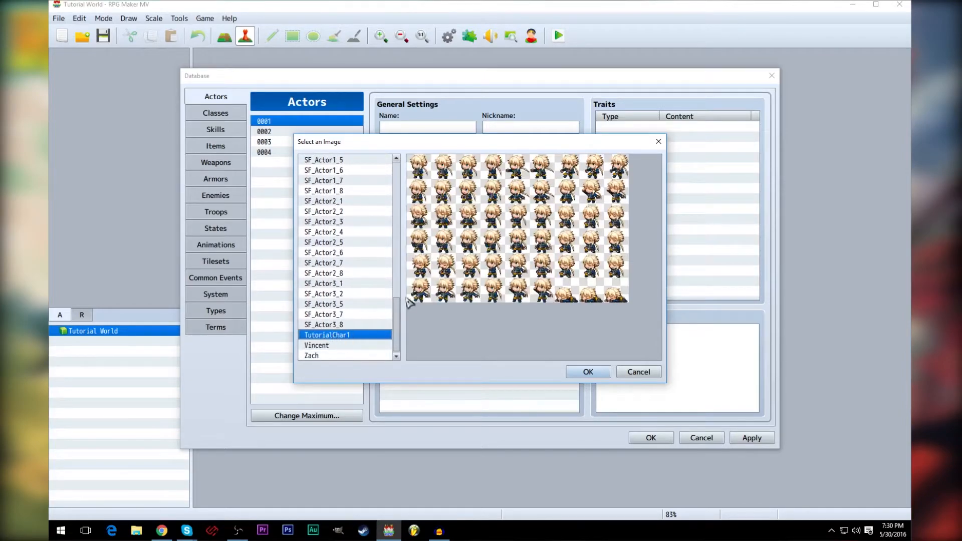
left_click(602, 374)
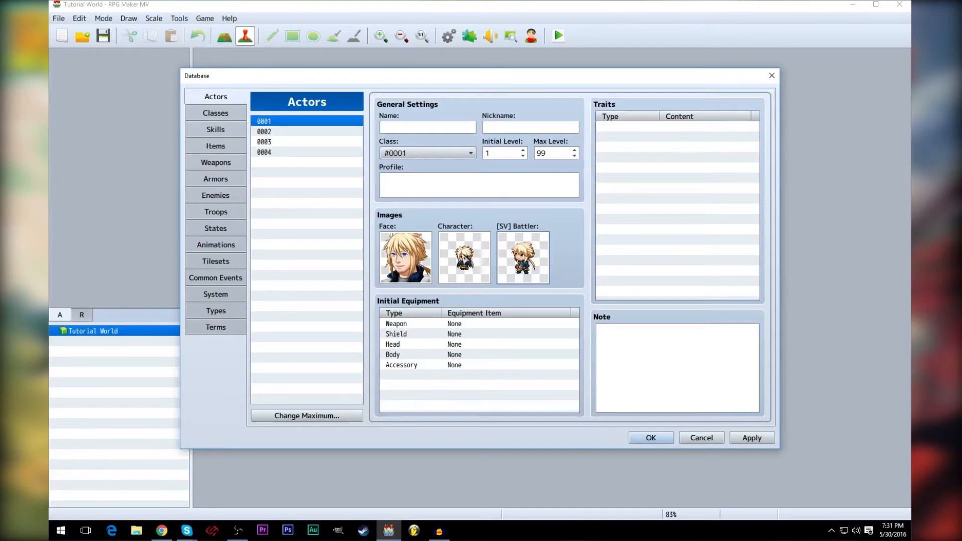
Enter the actor's name, leave the nickname and profile empty, and apply the changes and close the database.
left_click(418, 130)
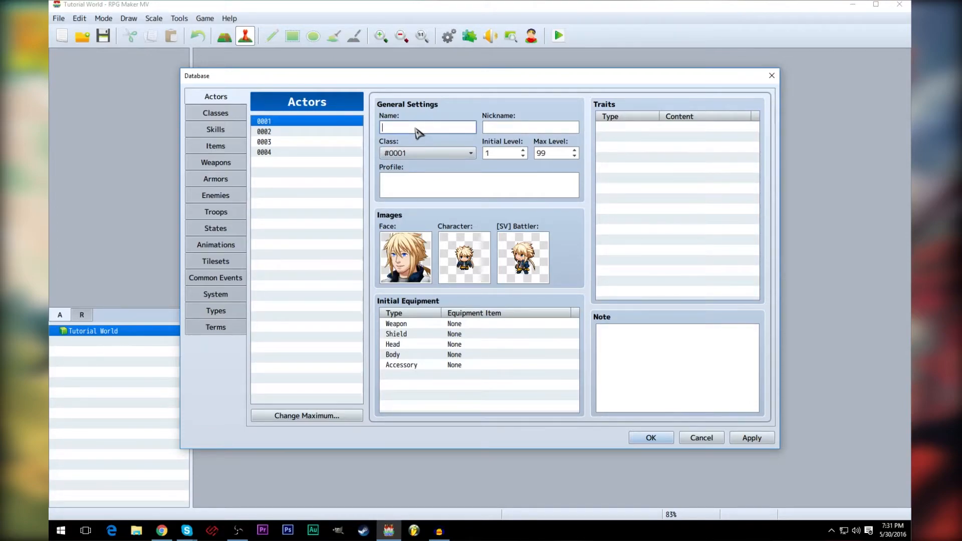
type("Zachery")
left_click(520, 131)
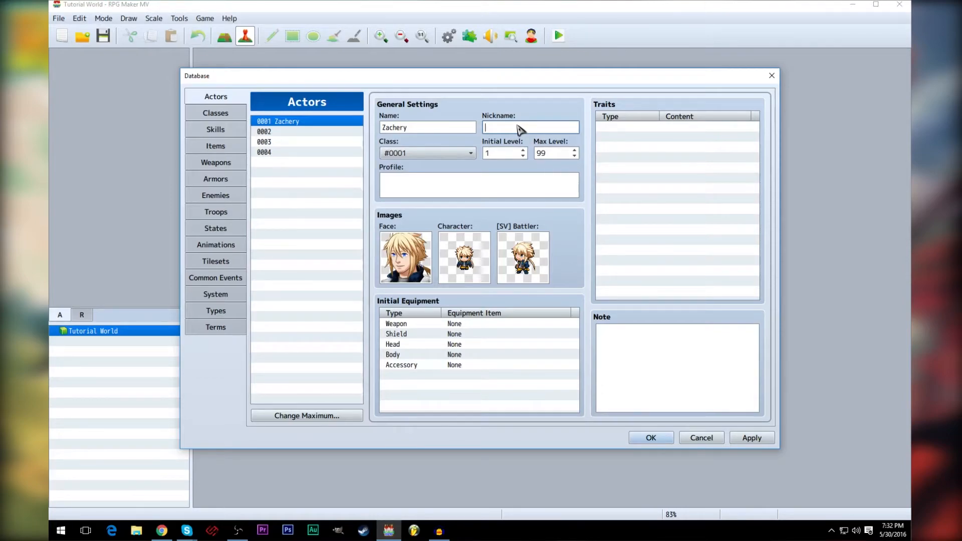
left_click(520, 129)
left_click(436, 179)
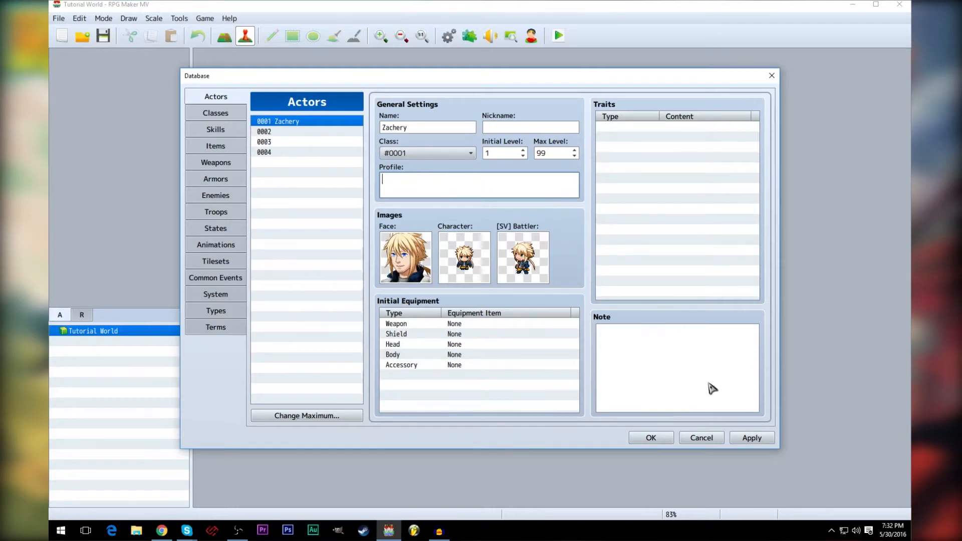
left_click(746, 439)
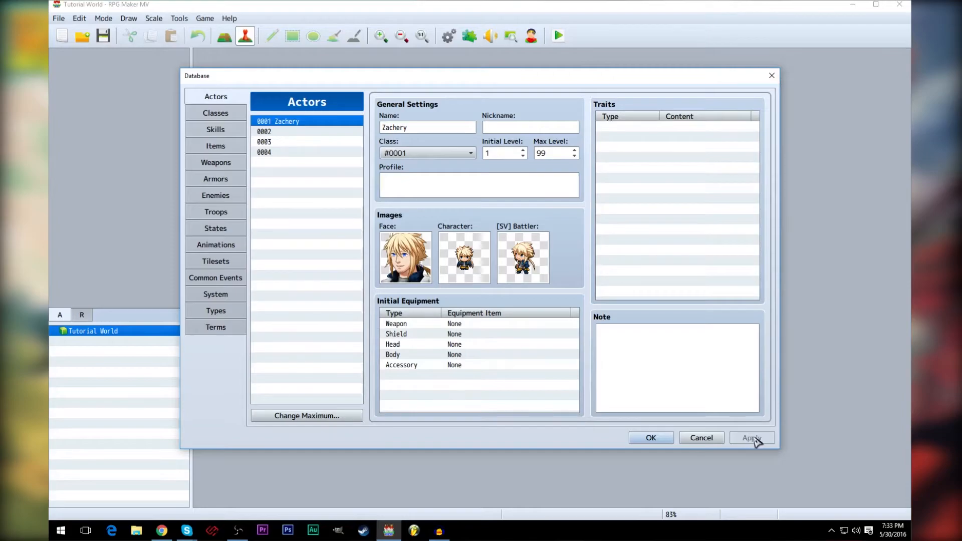
left_click(651, 439)
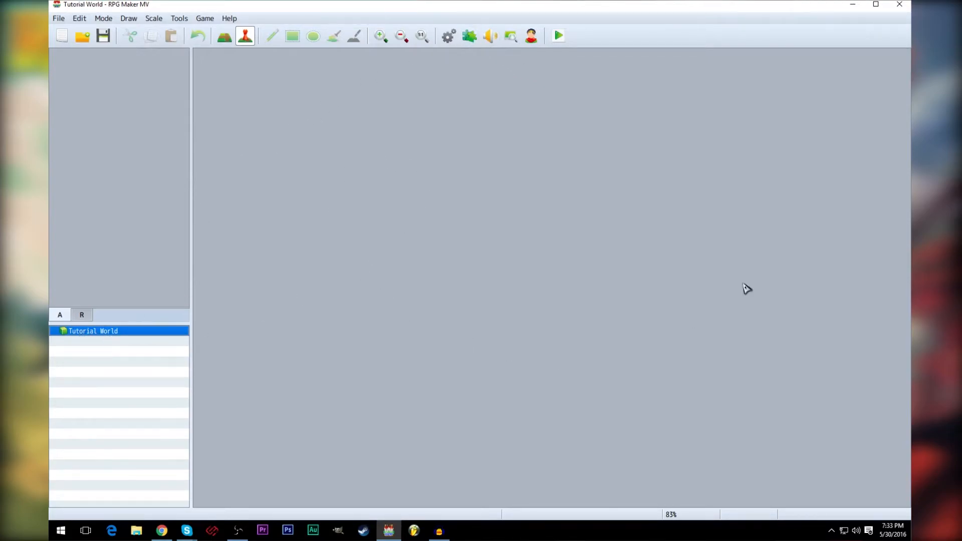
Create a new map under Tutorial World with the default properties.
right_click(94, 336)
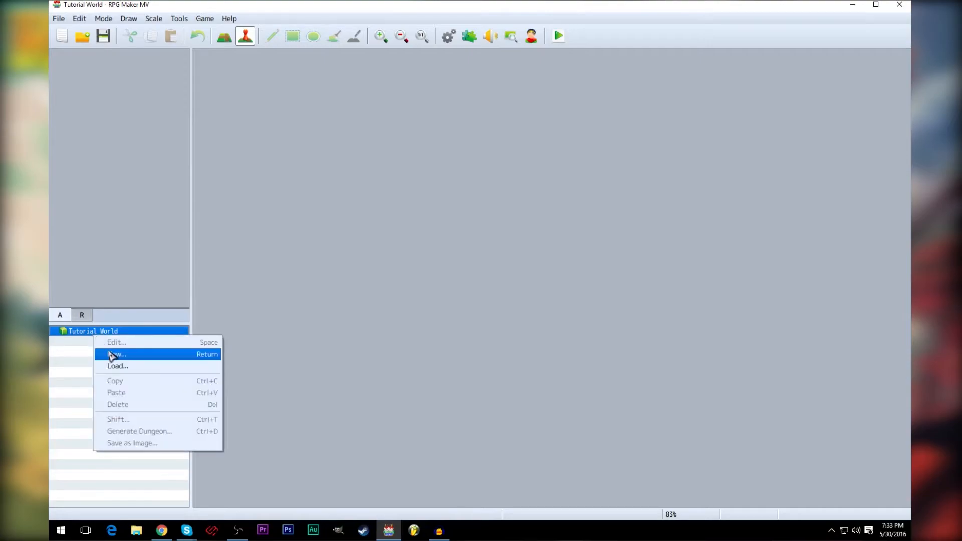
left_click(135, 356)
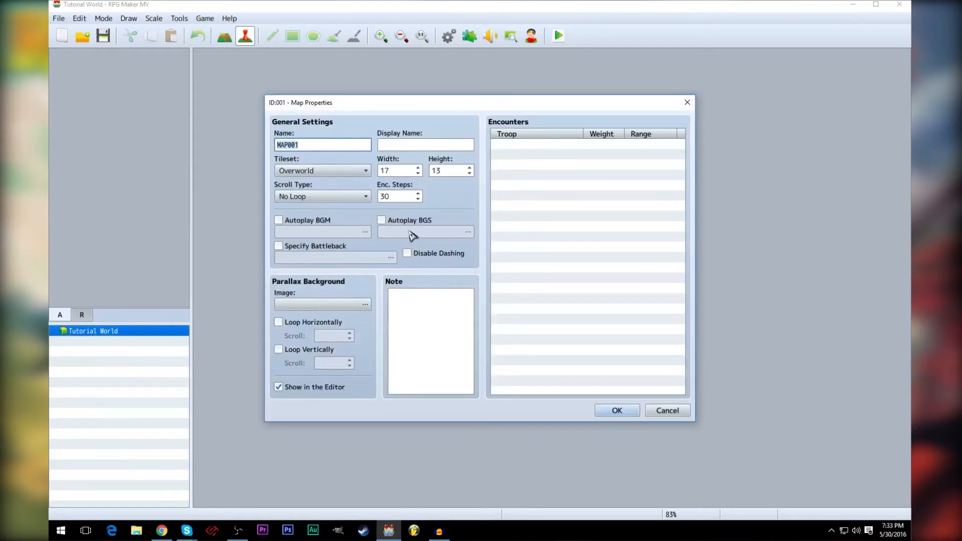
left_click(617, 411)
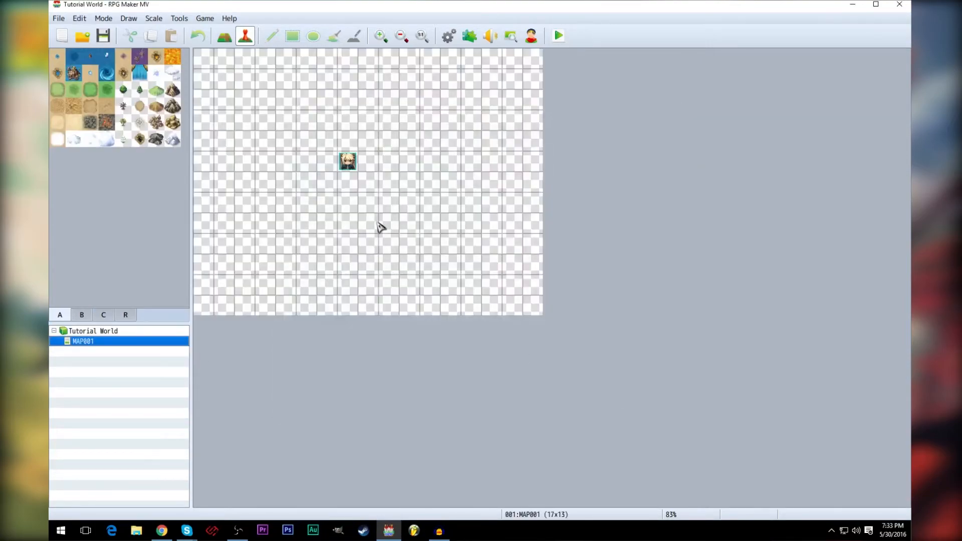
Move the player's starting position on the new map to tile 9,6.
left_click(350, 162)
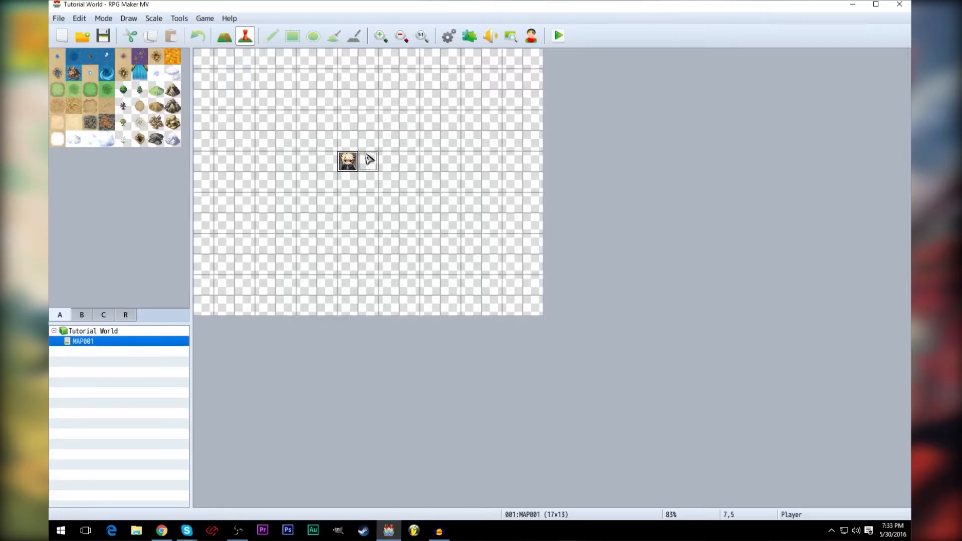
mouse_move(388, 169)
left_mouse_down()
mouse_move(286, 157)
mouse_move(371, 103)
mouse_move(389, 182)
left_mouse_up()
left_click(350, 161)
Switch to map editing and flood-fill the entire MAP001 with the plain light-green grass tile.
left_click(58, 90)
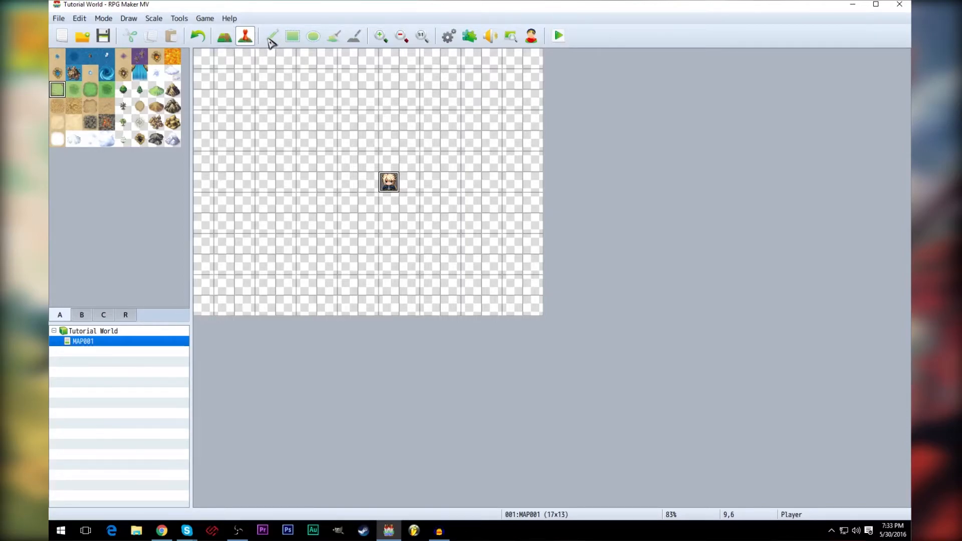
left_click(228, 42)
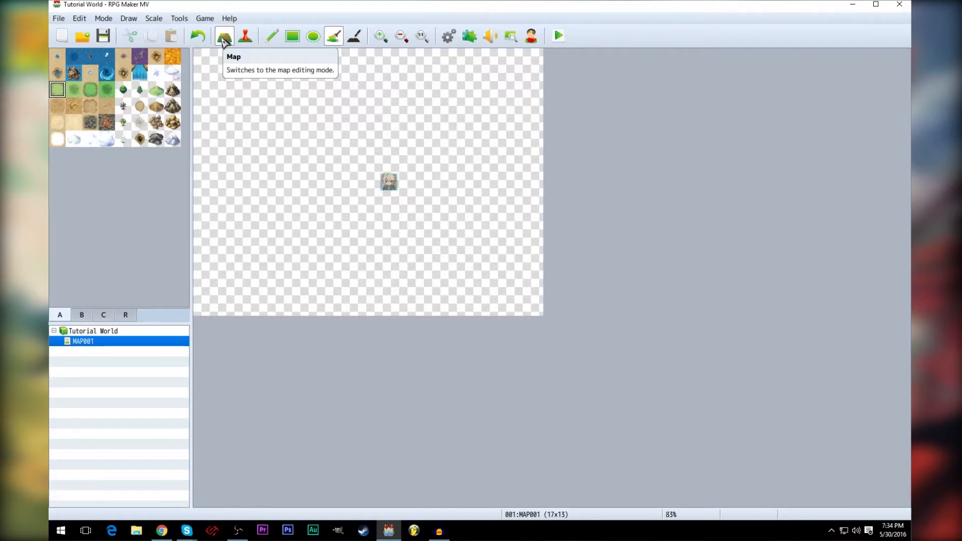
left_click(266, 119)
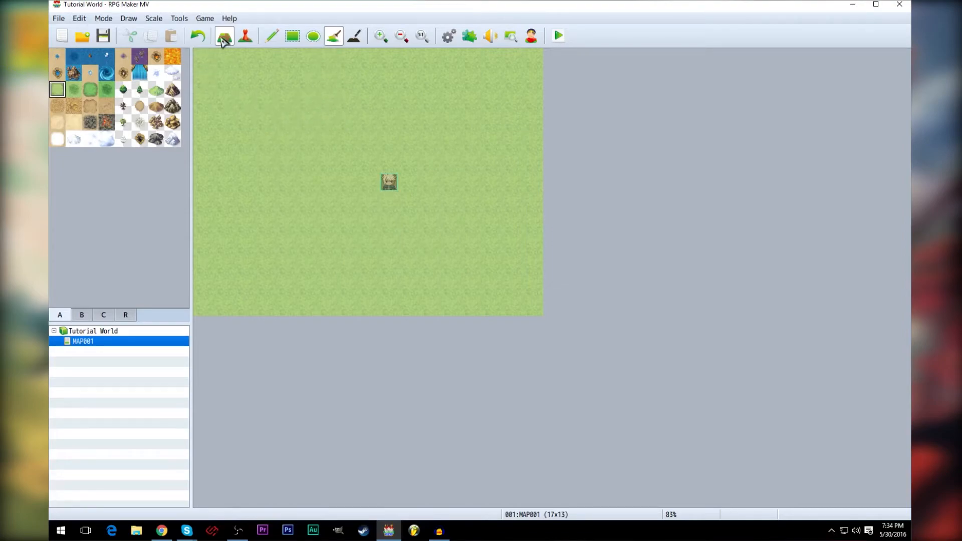
Use the pencil to place five single sea-rock tiles scattered around the player's starting position.
left_click(271, 36)
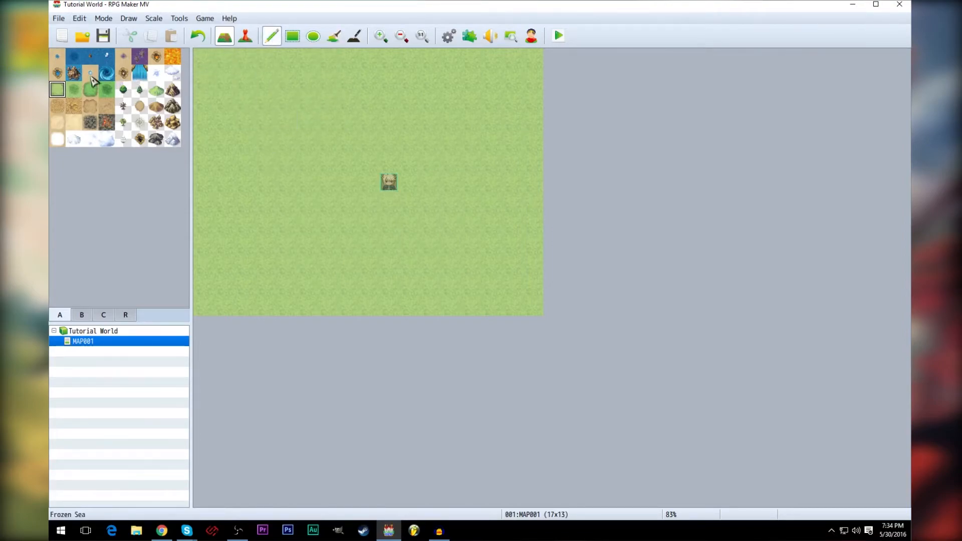
left_click(74, 72)
left_click(285, 100)
left_click(265, 182)
left_click(451, 243)
left_click(471, 141)
left_click(347, 243)
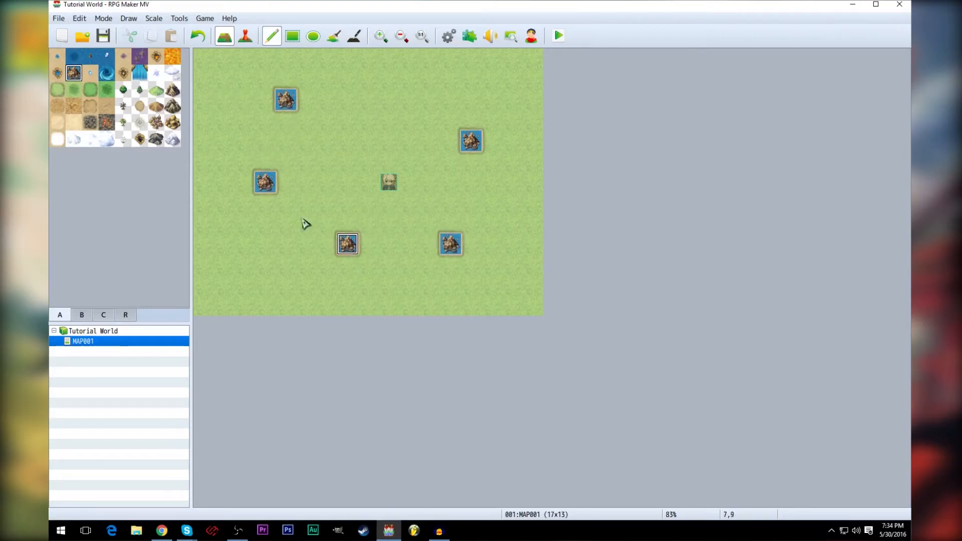
Flood-fill the map with the sea-rock tile, and undo the fill and the five pencil placements.
left_click(333, 36)
left_click(366, 122)
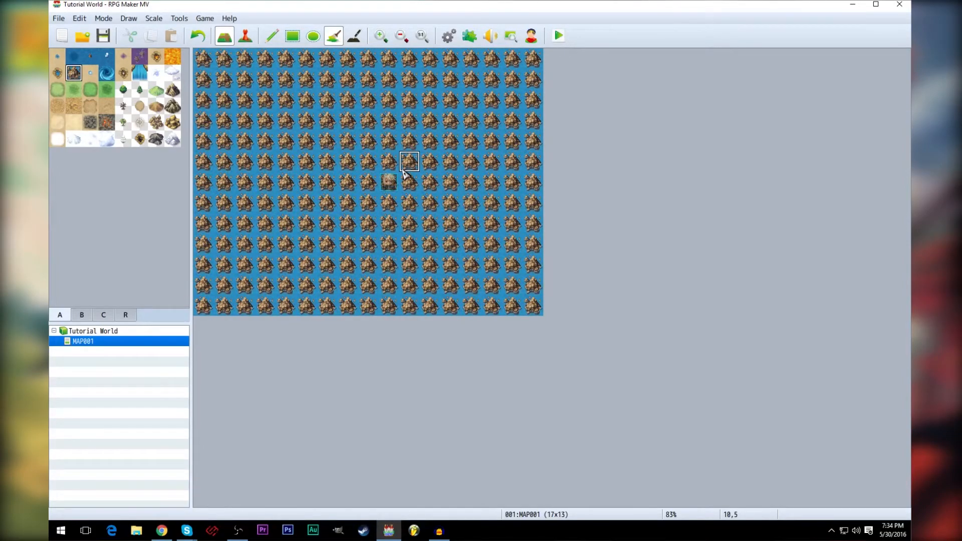
key("ctrl+z")
key("ctrl+z")
key("ctrl+z")
key("ctrl+z")
key("ctrl+z")
key("ctrl+z")
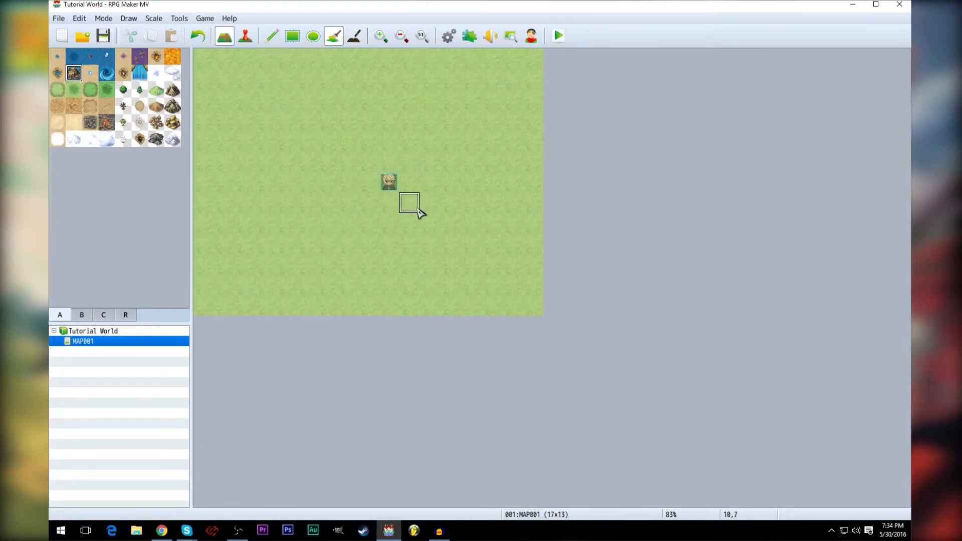
Use the rectangle tool to fill a block 10 tiles wide and 4 high with Coniferous Tree A above the player.
left_click(293, 41)
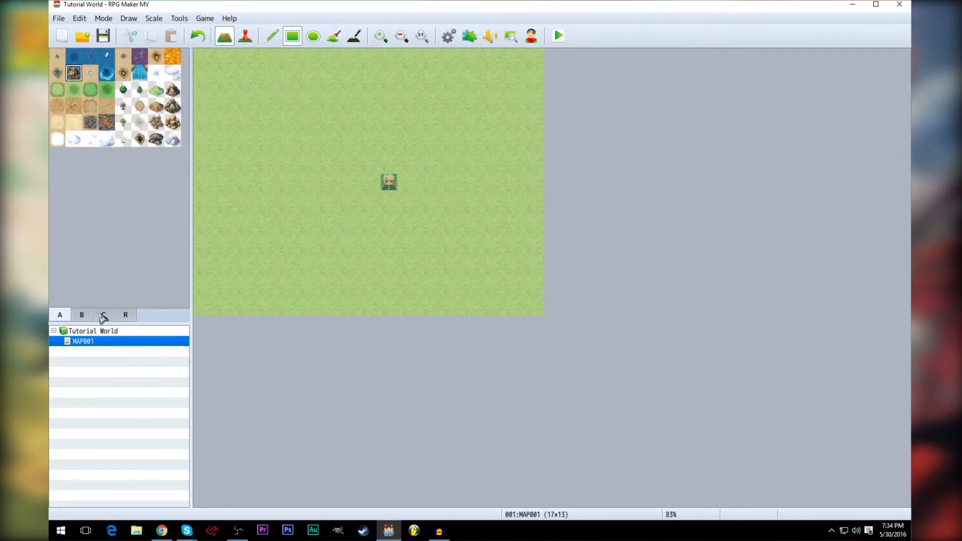
left_click(82, 316)
left_click(102, 316)
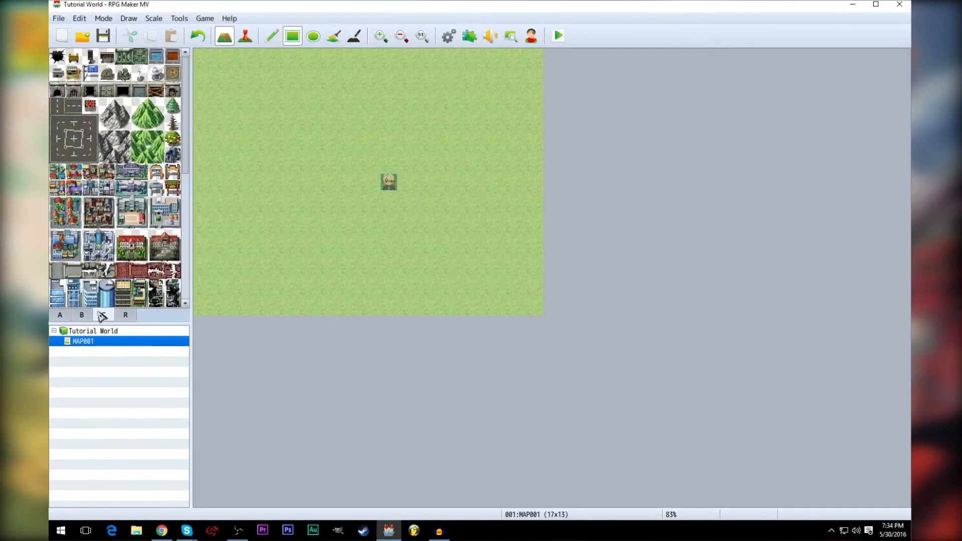
left_click(172, 107)
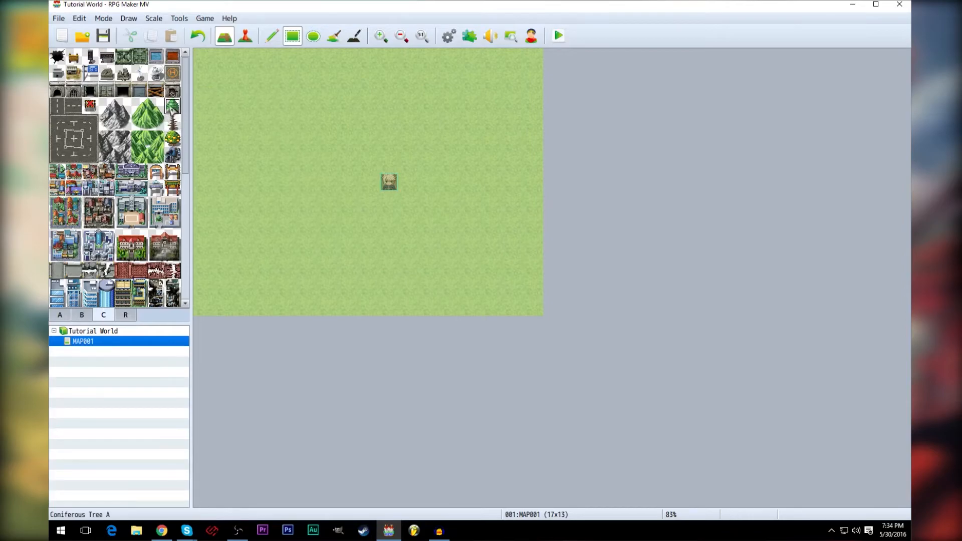
left_click(251, 84)
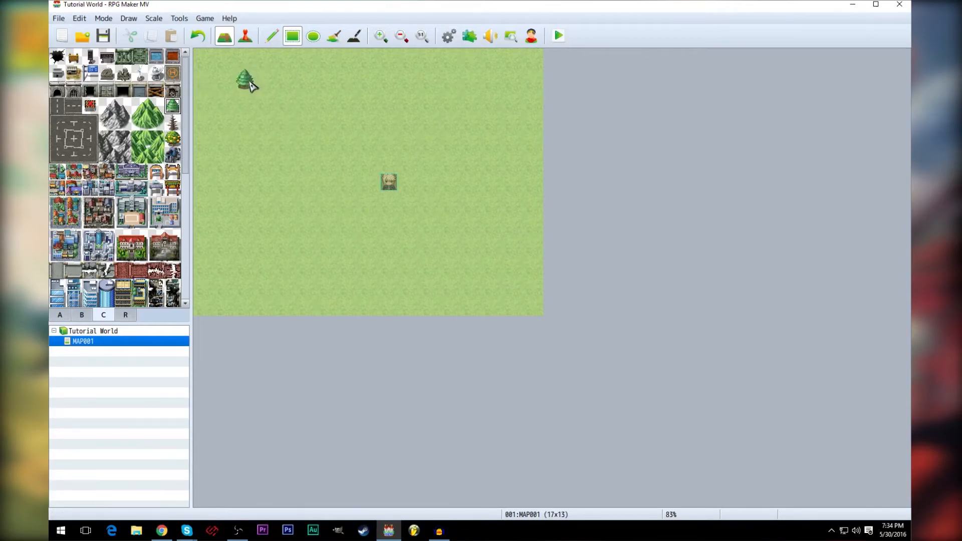
left_click_drag(250, 85, 429, 145)
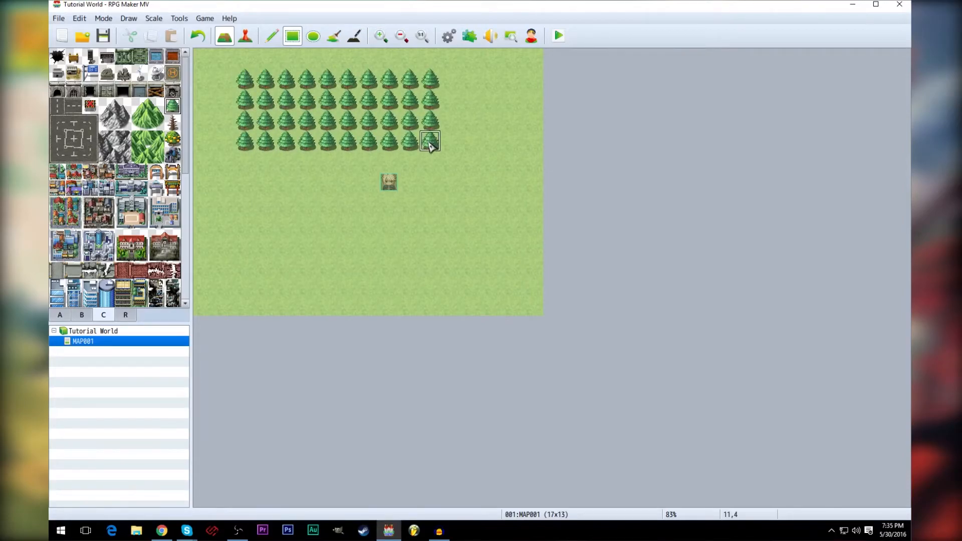
Try an ellipse of Coniferous Tree A across the lower part of the map and undo the tree drawing.
left_click(314, 36)
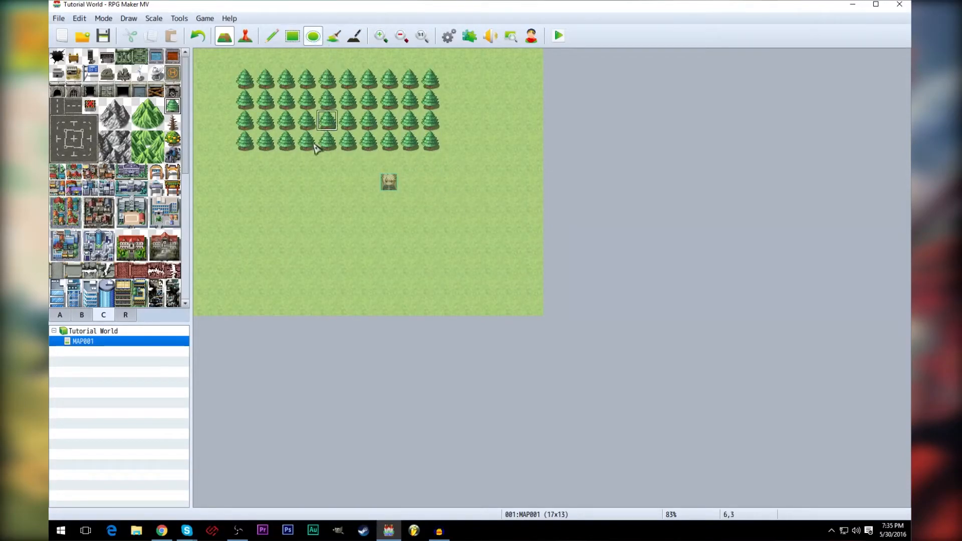
left_click_drag(263, 181, 507, 281)
key("ctrl+z")
key("ctrl+z")
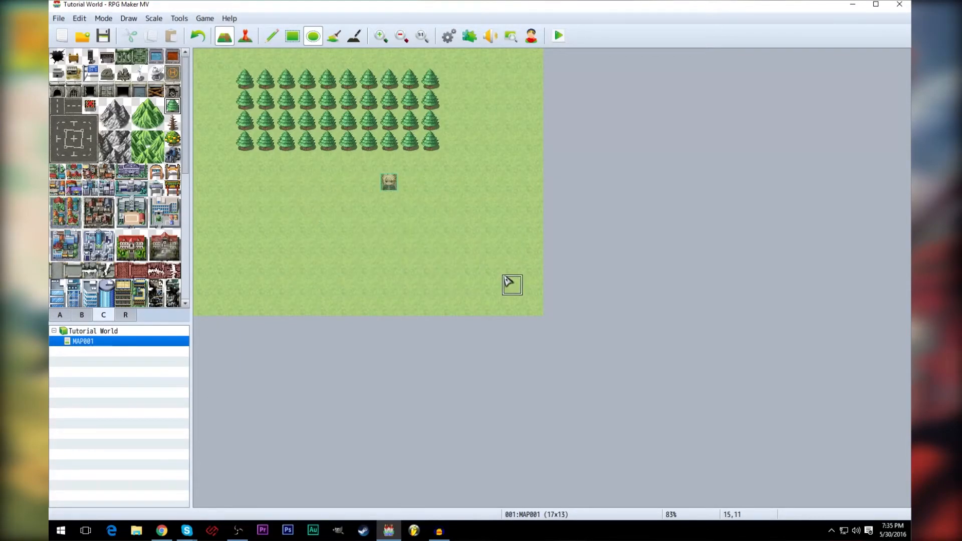
left_click(356, 38)
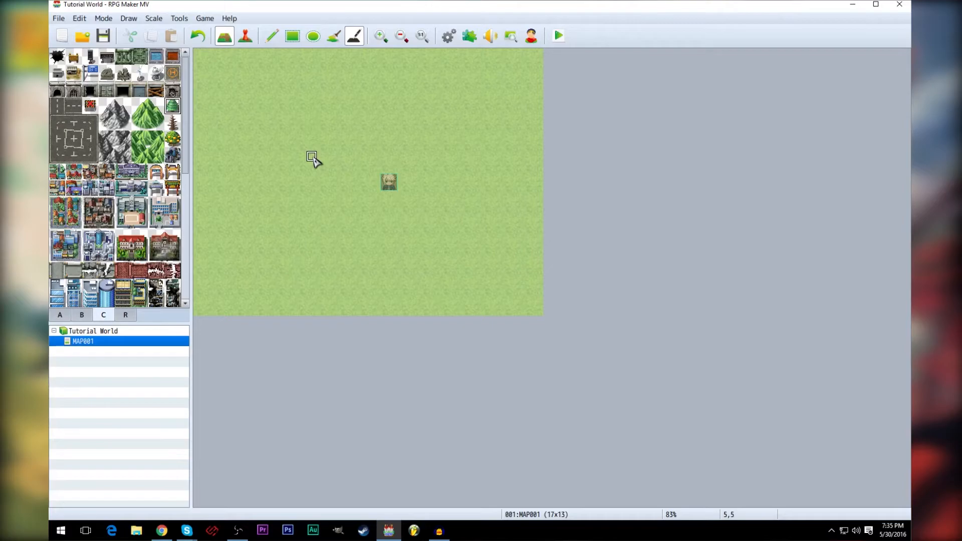
left_click(125, 316)
left_click(80, 316)
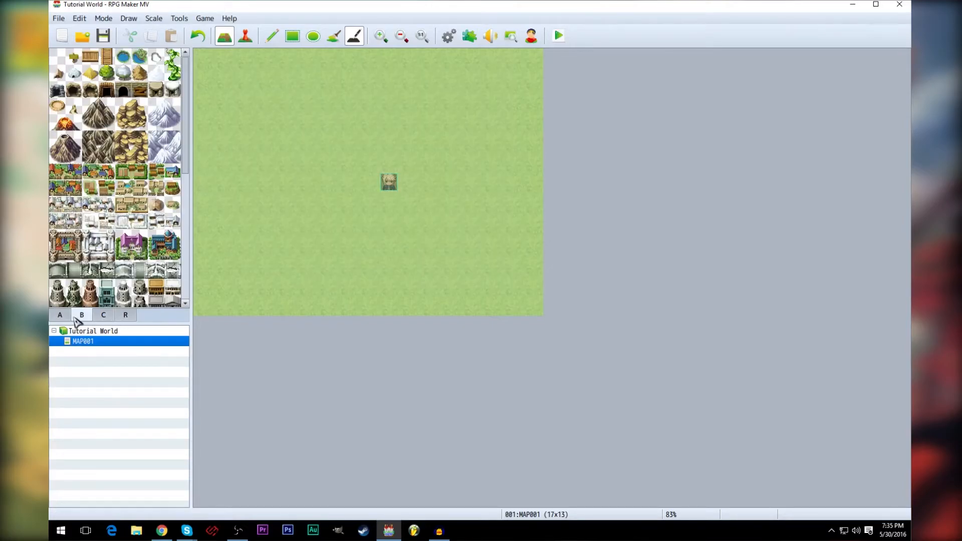
left_click(60, 316)
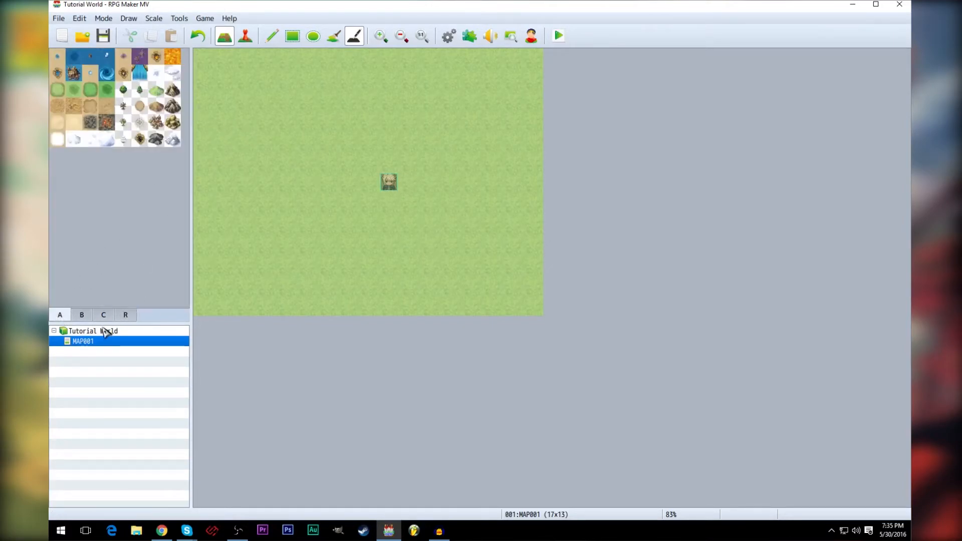
Change MAP001's tileset to Outside in its map properties and apply the change.
right_click(89, 343)
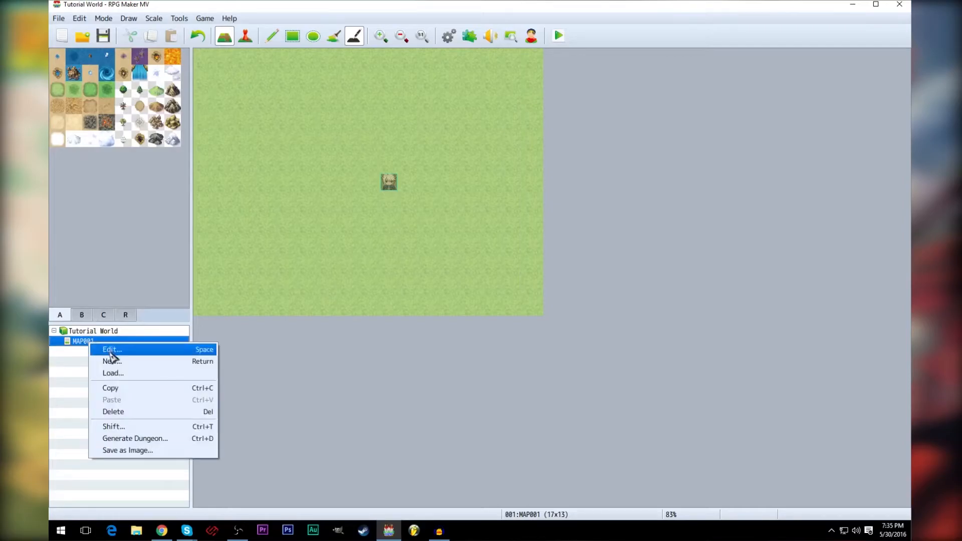
left_click(111, 350)
left_click(362, 171)
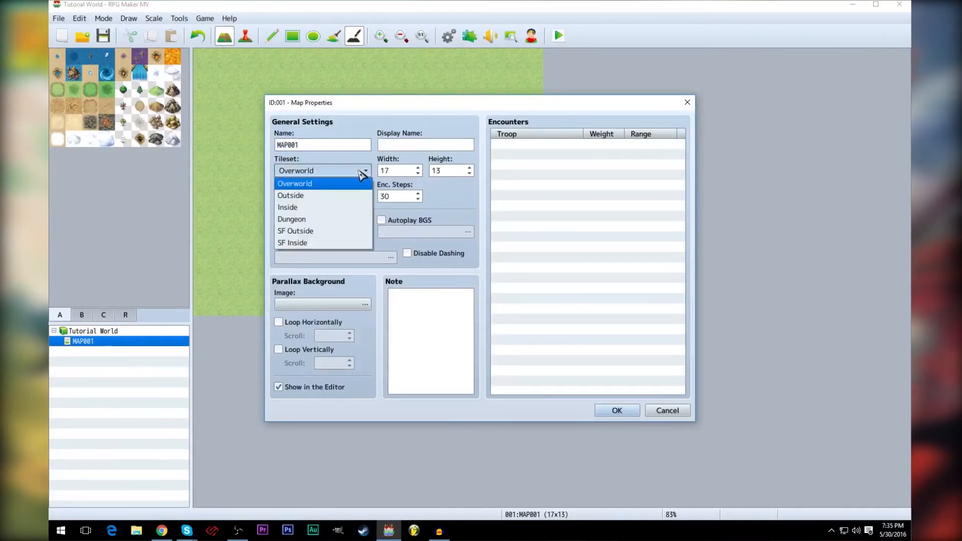
left_click(321, 197)
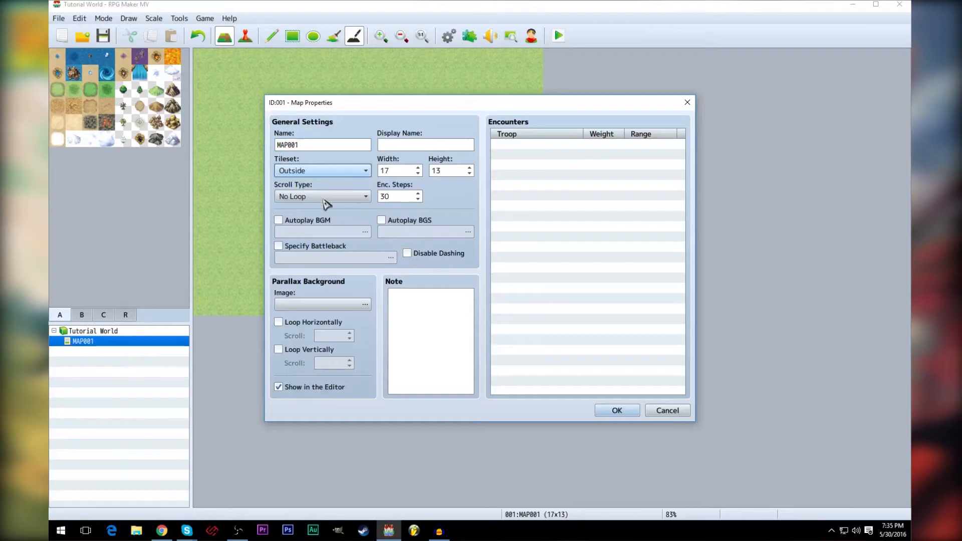
left_click(617, 410)
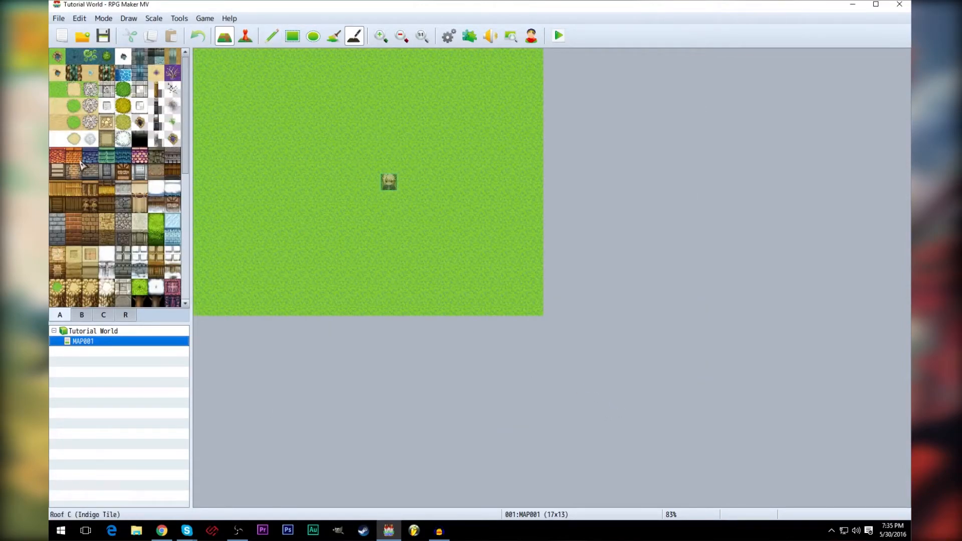
Draw a house with a 4×3-tile wall of Outer Wall A (Plaster) and a 4×2-tile red roof above it.
left_click(270, 36)
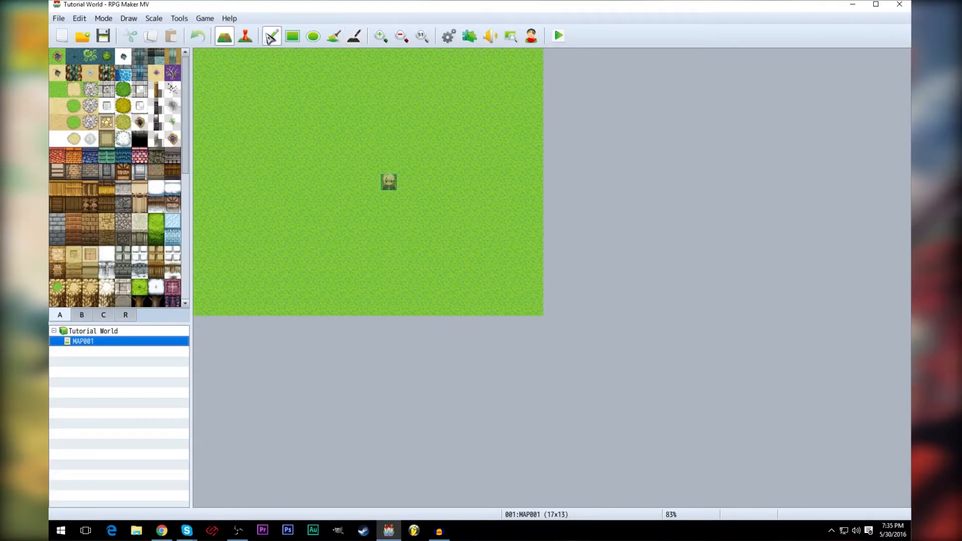
left_click(57, 171)
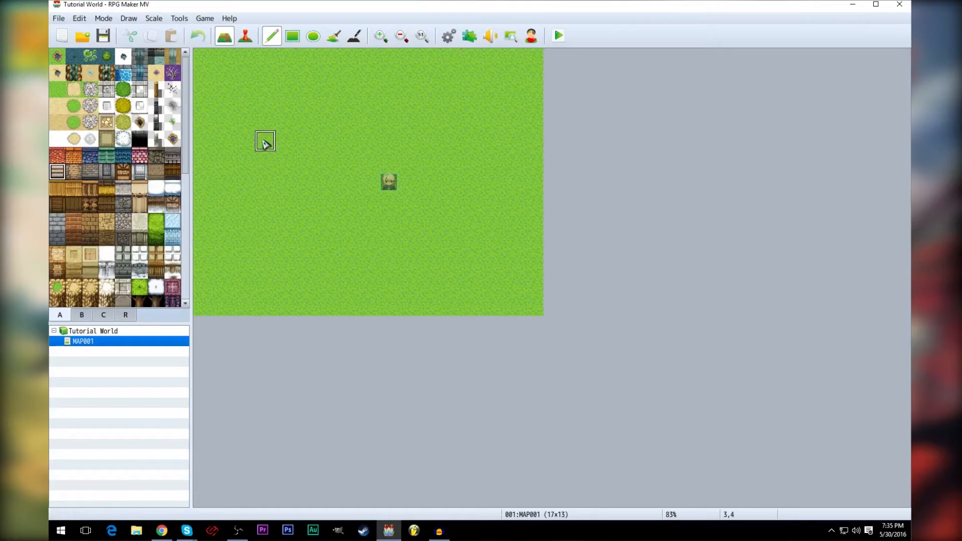
left_click_drag(276, 161, 275, 182)
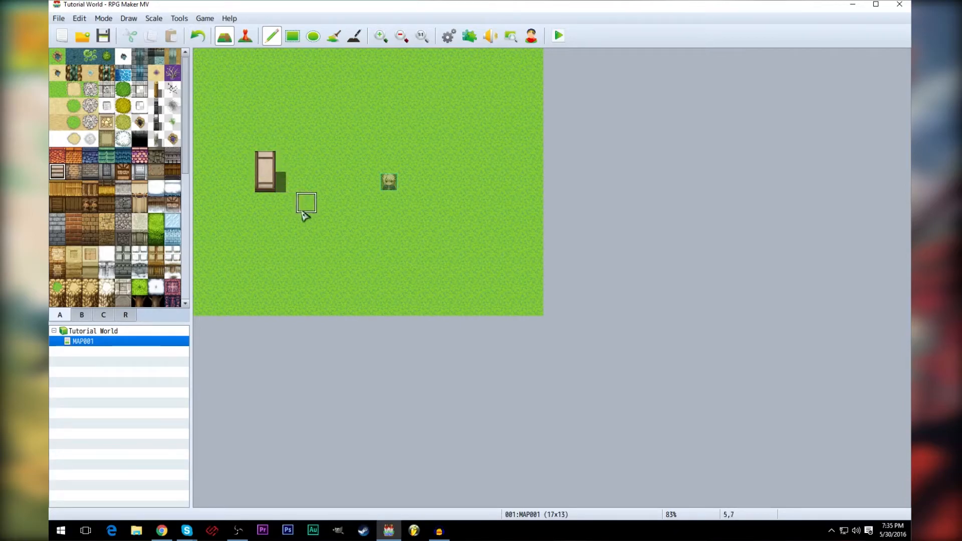
mouse_move(291, 166)
left_mouse_down()
mouse_move(297, 193)
mouse_move(322, 172)
mouse_move(323, 188)
mouse_move(282, 203)
mouse_move(264, 198)
left_mouse_up()
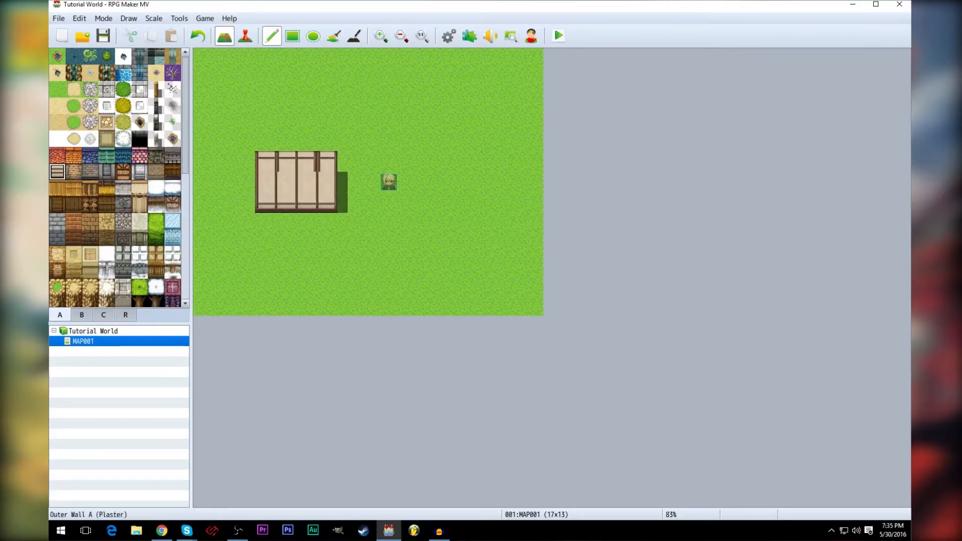
left_click(57, 155)
mouse_move(266, 140)
left_mouse_down()
mouse_move(281, 119)
mouse_move(330, 135)
mouse_move(303, 132)
left_mouse_up()
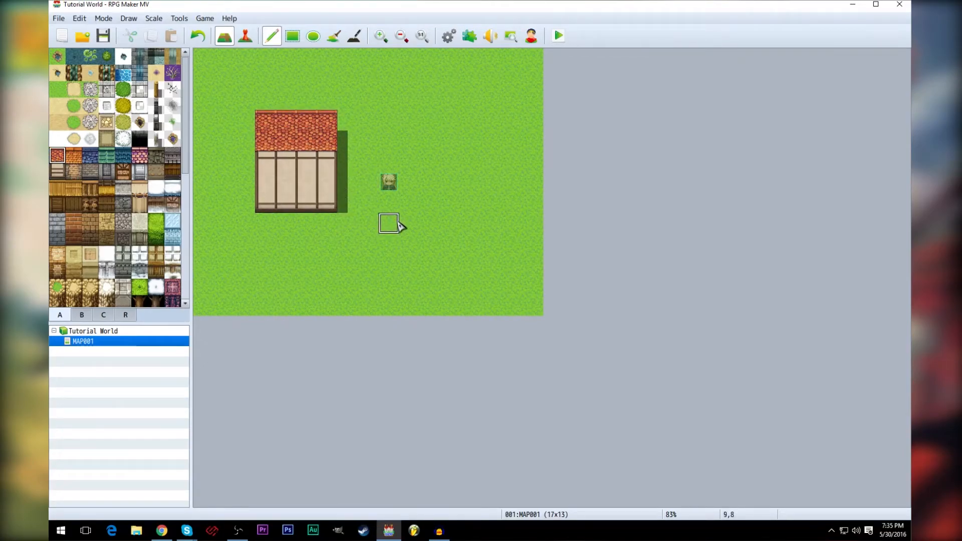
Use the shadow pen to paint and erase shadows along the house's sides, and undo a trial shadow strip above the roof.
left_click(355, 36)
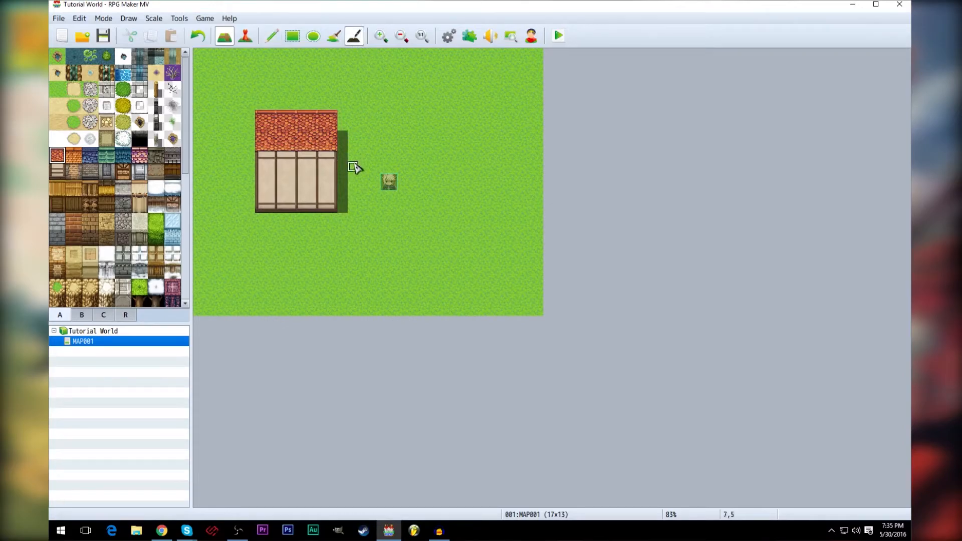
left_click_drag(250, 134, 251, 206)
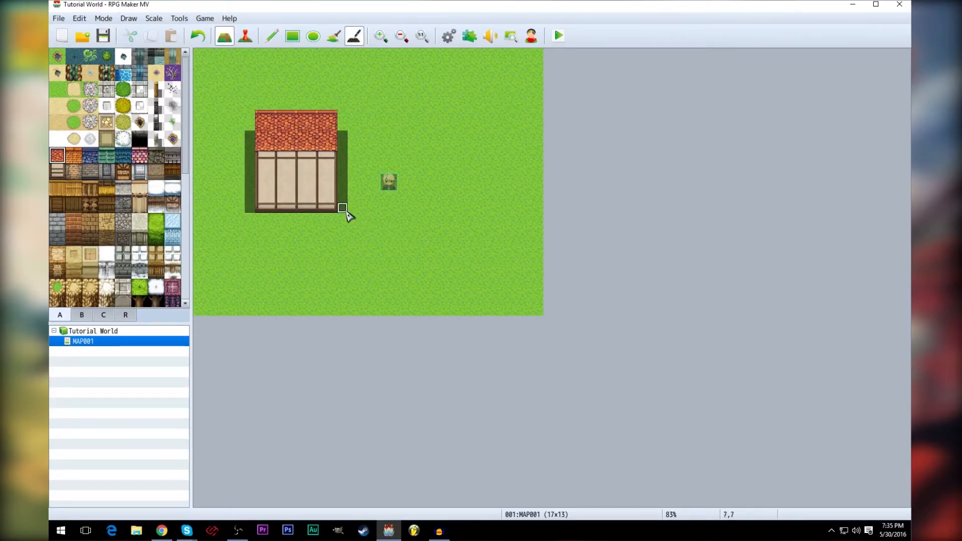
left_click_drag(344, 210, 344, 131)
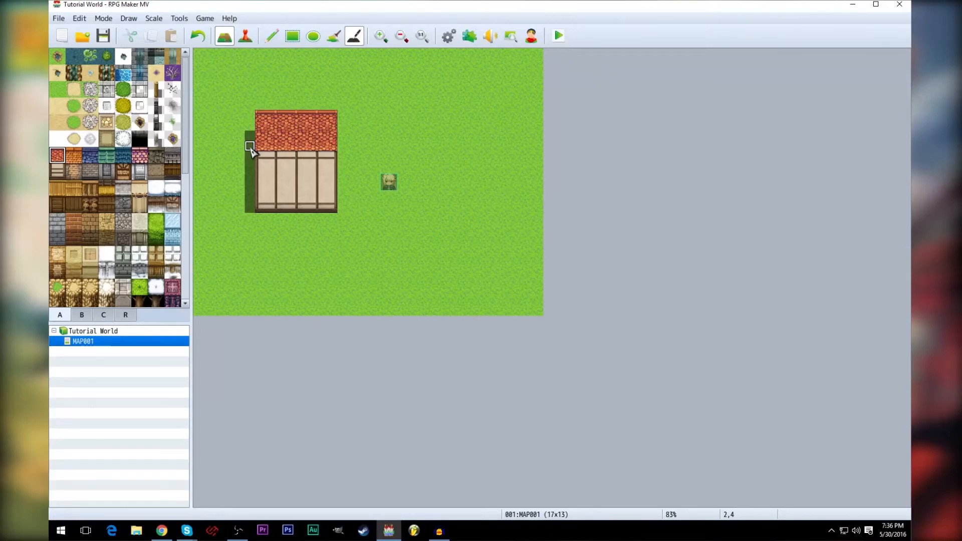
left_click_drag(249, 138, 251, 209)
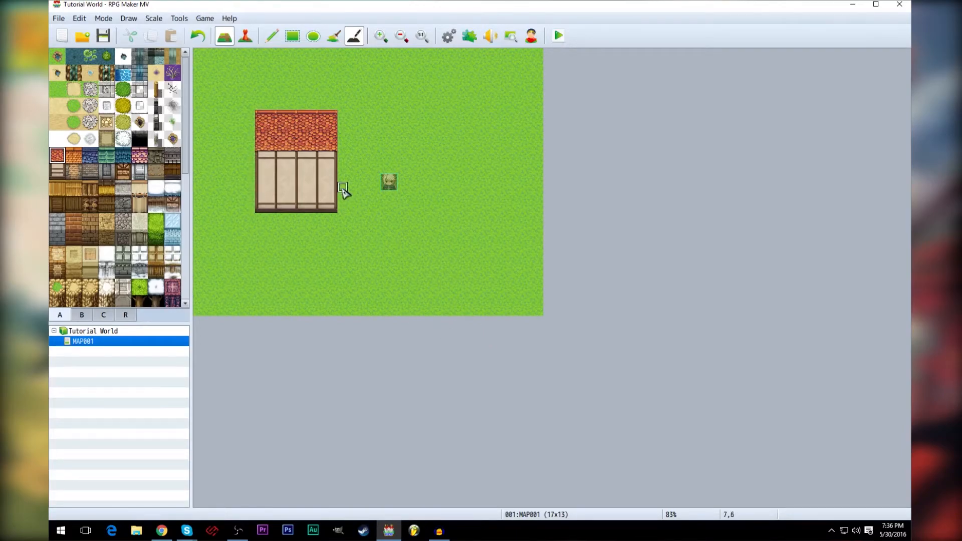
mouse_move(274, 96)
left_mouse_down()
mouse_move(329, 103)
mouse_move(311, 95)
mouse_move(274, 106)
left_mouse_up()
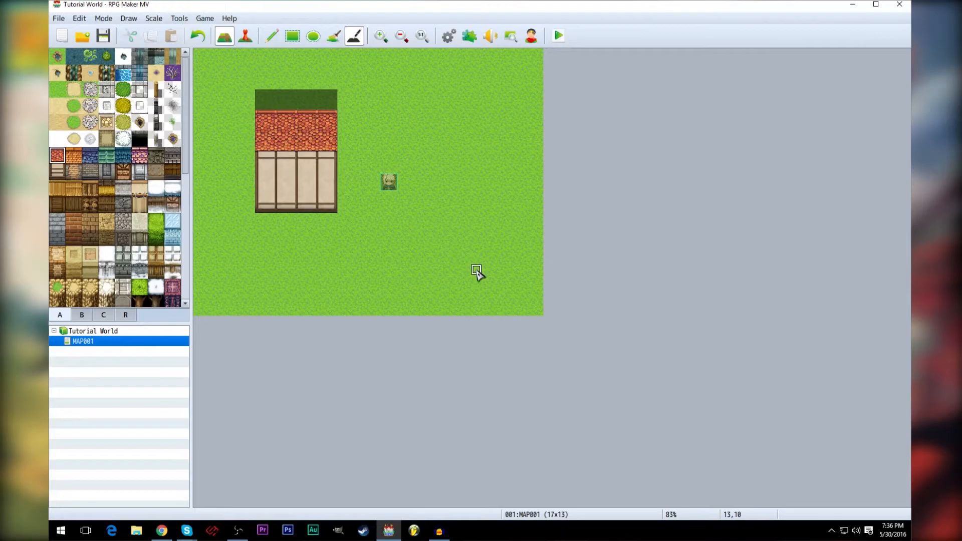
key("ctrl+z")
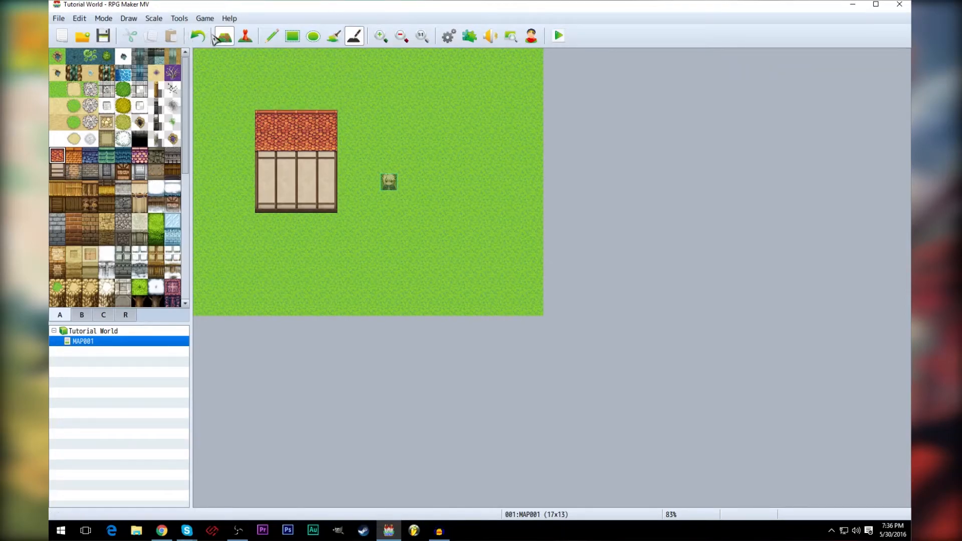
Paint over the whole house with the plain green grass tile using the pencil.
left_click(273, 39)
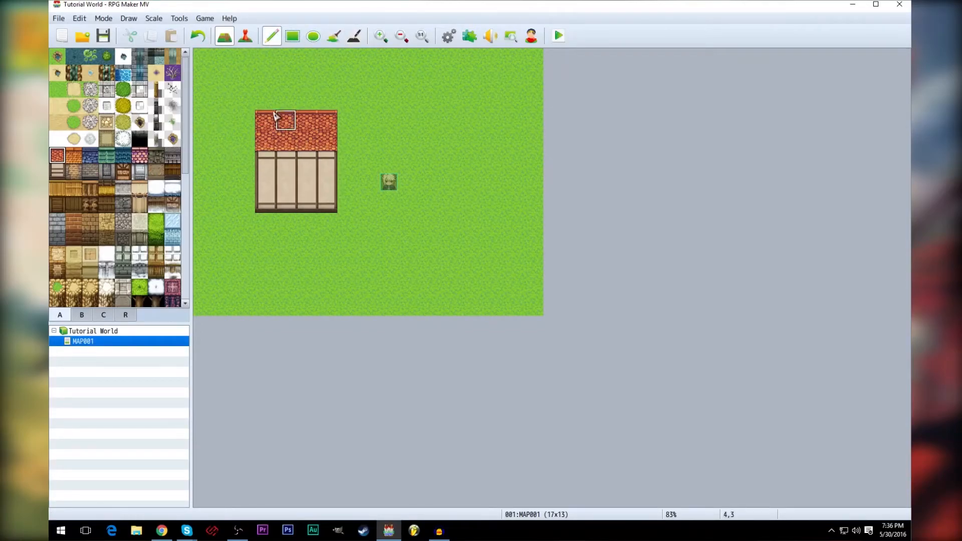
left_click(58, 89)
mouse_move(262, 209)
left_mouse_down()
mouse_move(315, 119)
mouse_move(296, 125)
left_mouse_up()
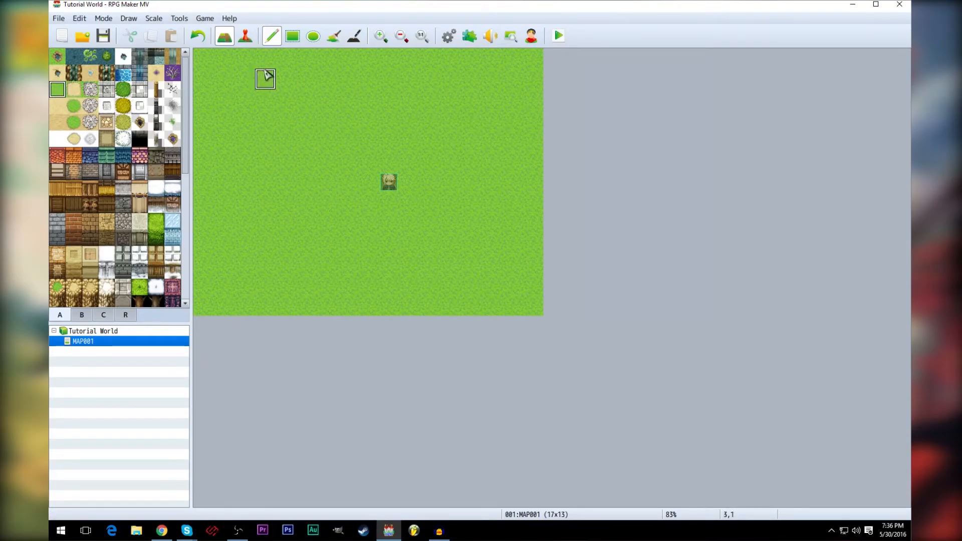
Move the player's start position to tile 6,6 in event mode, and open a new event at tile 10,5 without keeping it.
left_click(247, 36)
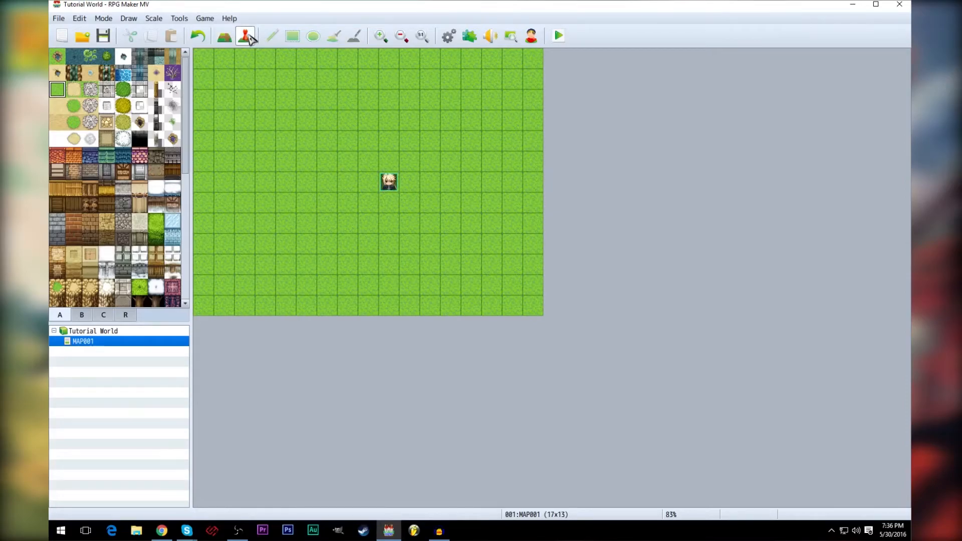
left_click_drag(390, 184, 327, 193)
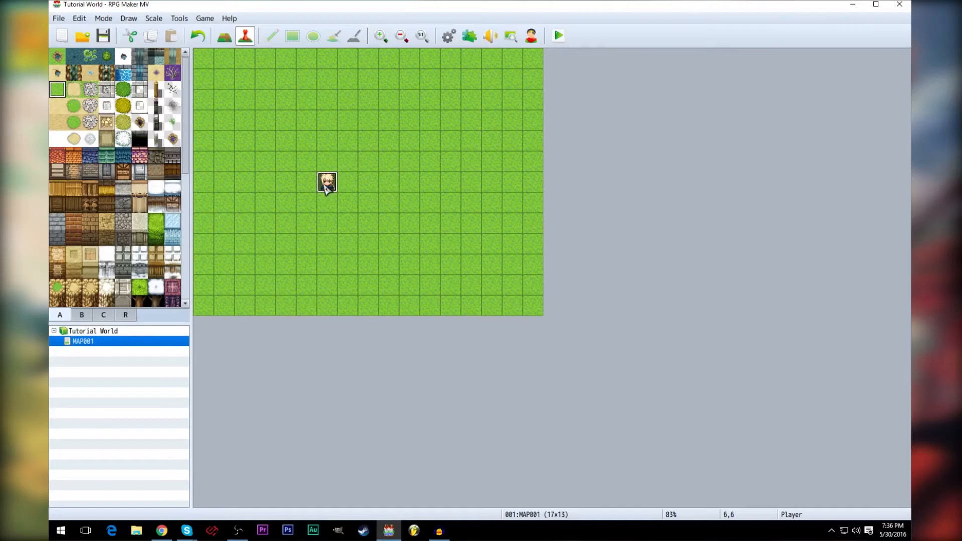
double_click(413, 162)
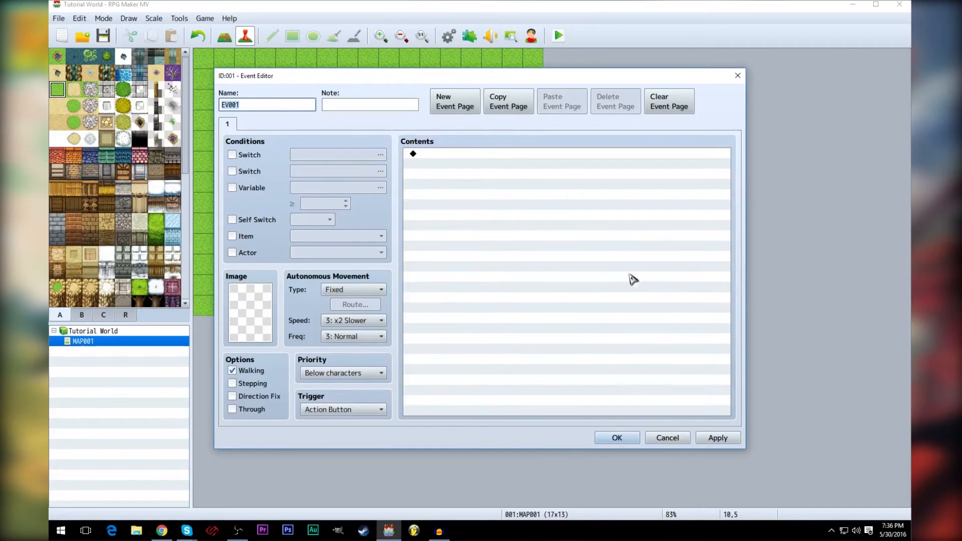
left_click(738, 77)
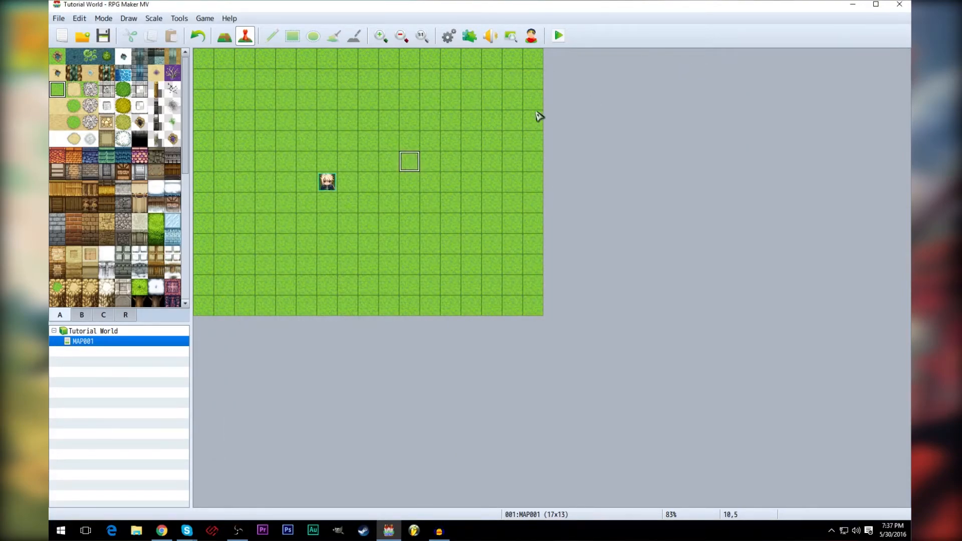
Draw a house in map mode with a 3×2-tile gray brick wall and a 3×2-tile green roof above it.
left_click(224, 37)
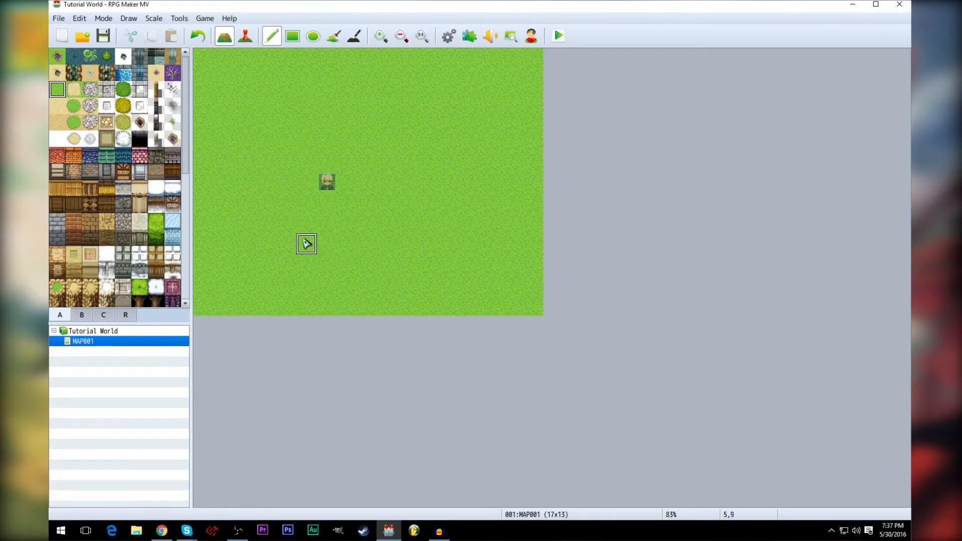
left_click(57, 171)
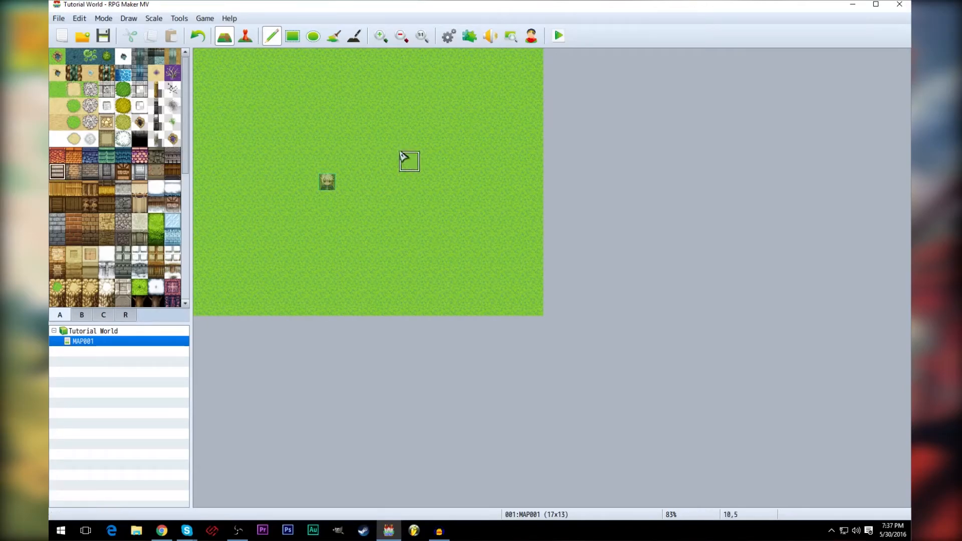
left_click(105, 173)
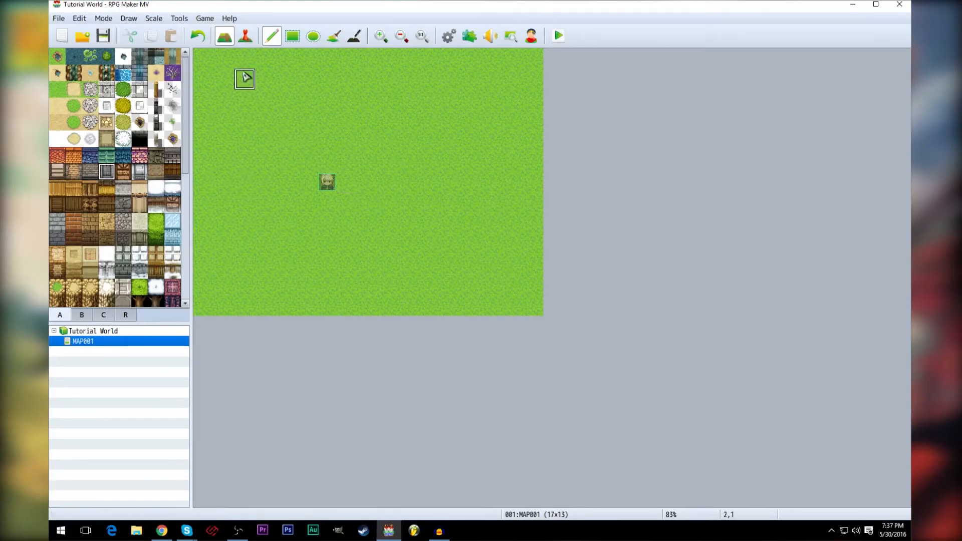
mouse_move(409, 181)
left_mouse_down()
mouse_move(411, 161)
mouse_move(435, 182)
mouse_move(457, 161)
mouse_move(428, 162)
mouse_move(410, 138)
mouse_move(409, 118)
mouse_move(455, 135)
mouse_move(432, 122)
left_mouse_up()
left_click(107, 157)
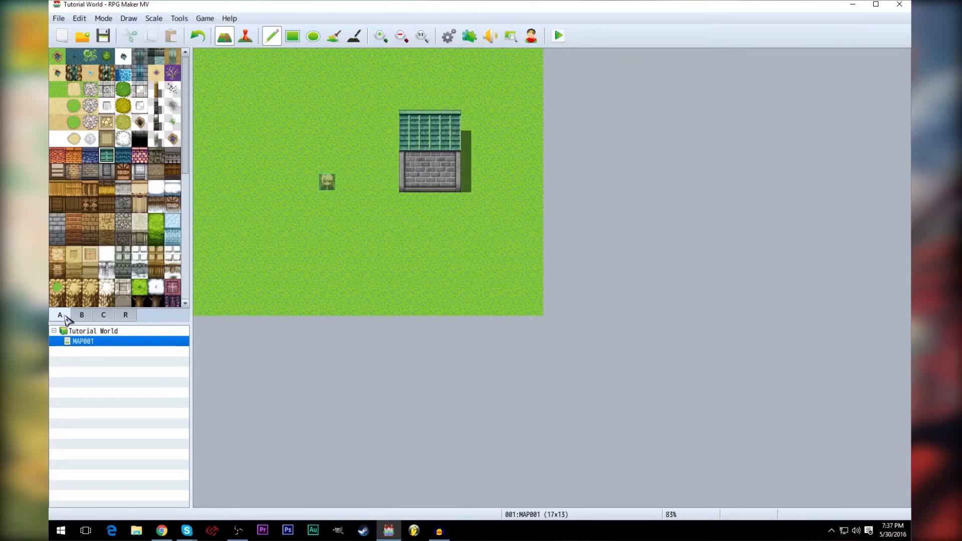
Place the flowered Window B on the wall's lower-left tile and a black entrance on its lower-middle tile.
left_click(82, 317)
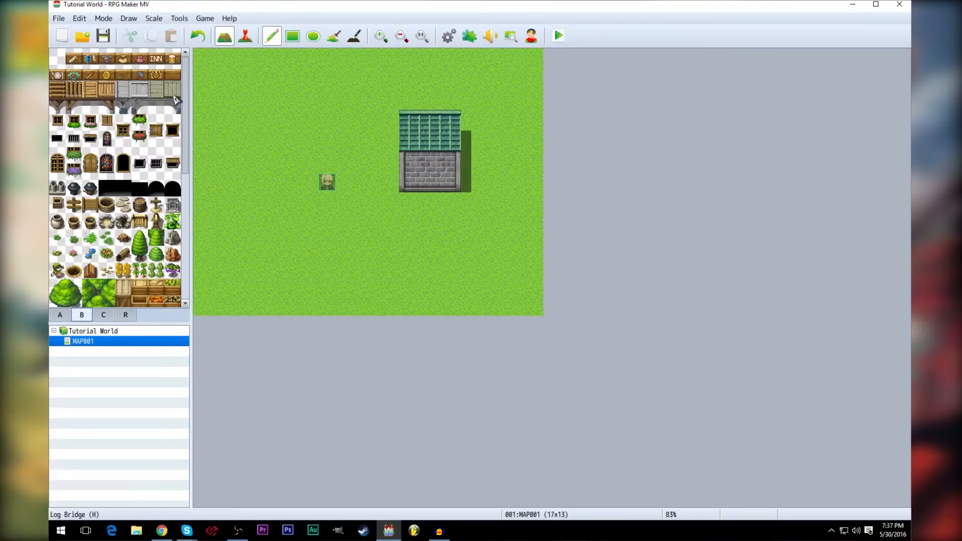
mouse_move(184, 111)
left_mouse_down()
mouse_move(190, 260)
mouse_move(193, 116)
left_mouse_up()
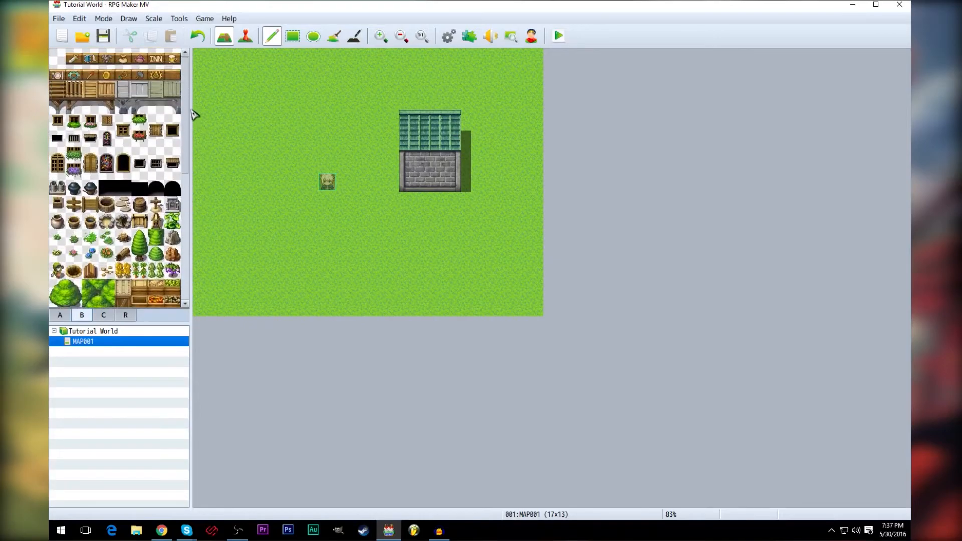
left_click(73, 125)
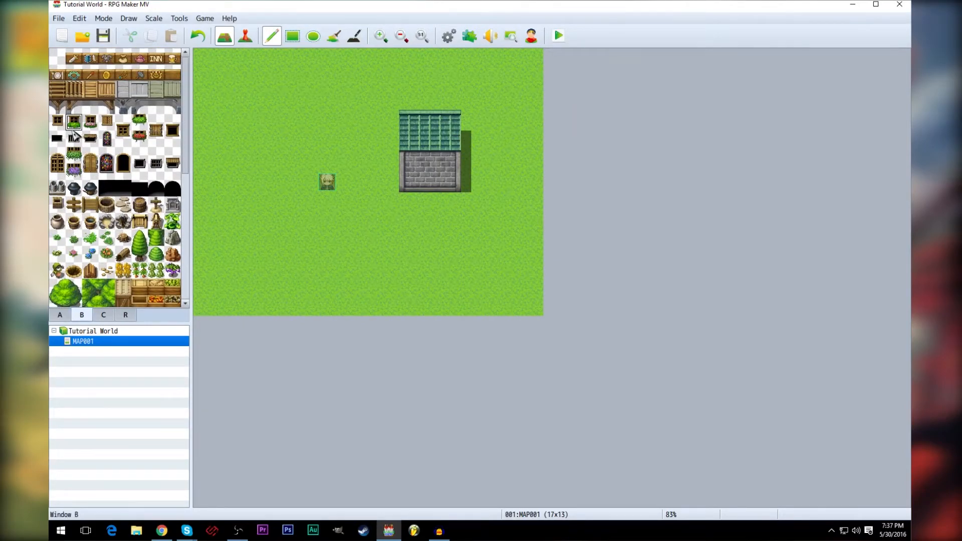
left_click(411, 181)
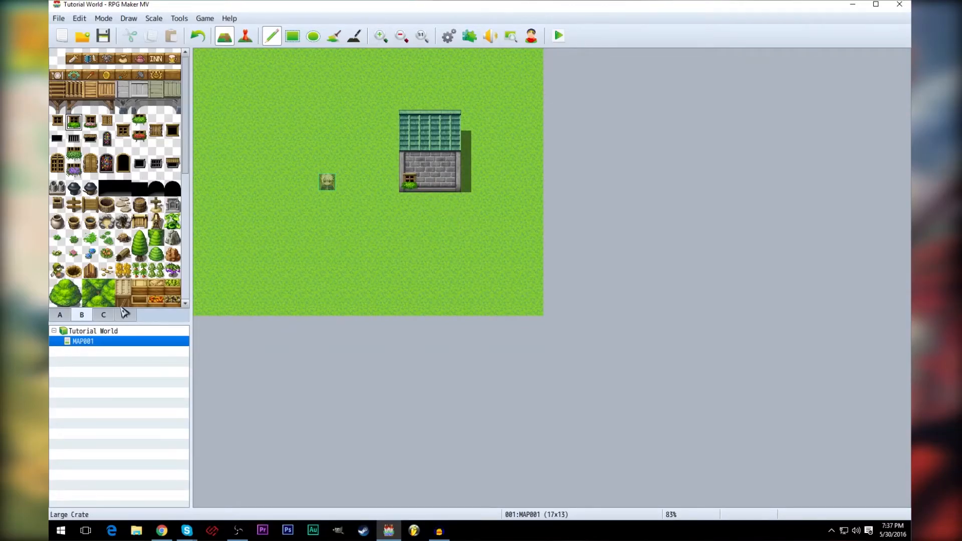
left_click(123, 188)
left_click(430, 182)
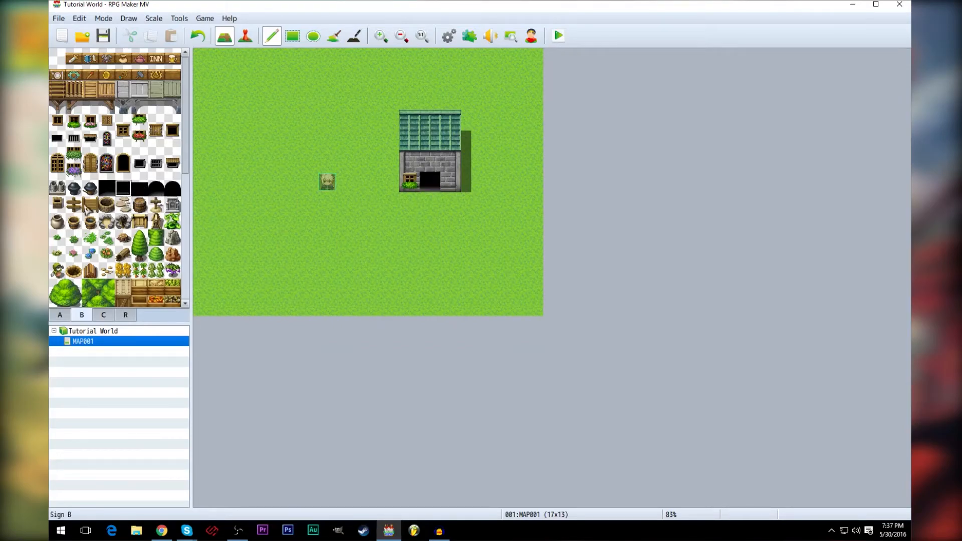
Try extending the house's black entrance one tile upward, and undo the extension.
left_click(58, 172)
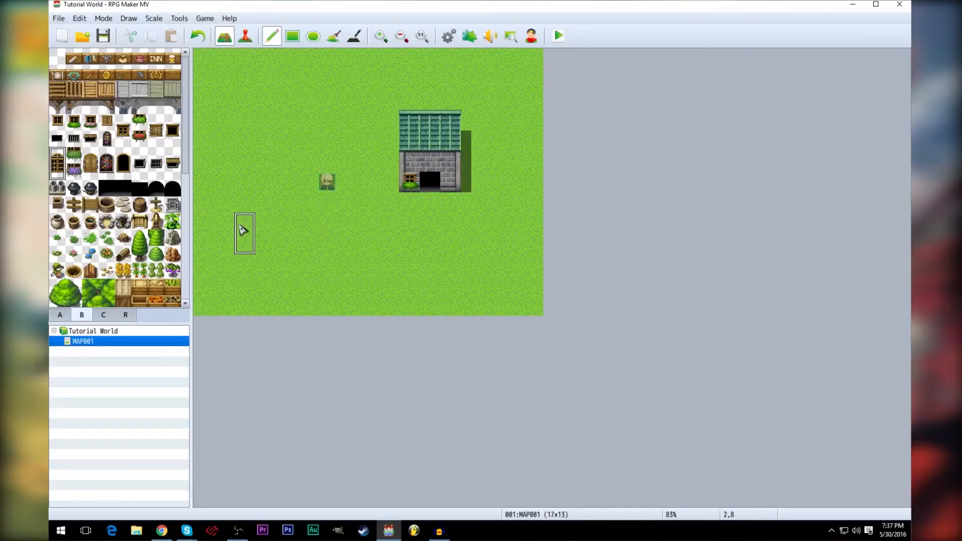
left_click(139, 188)
left_click(430, 161)
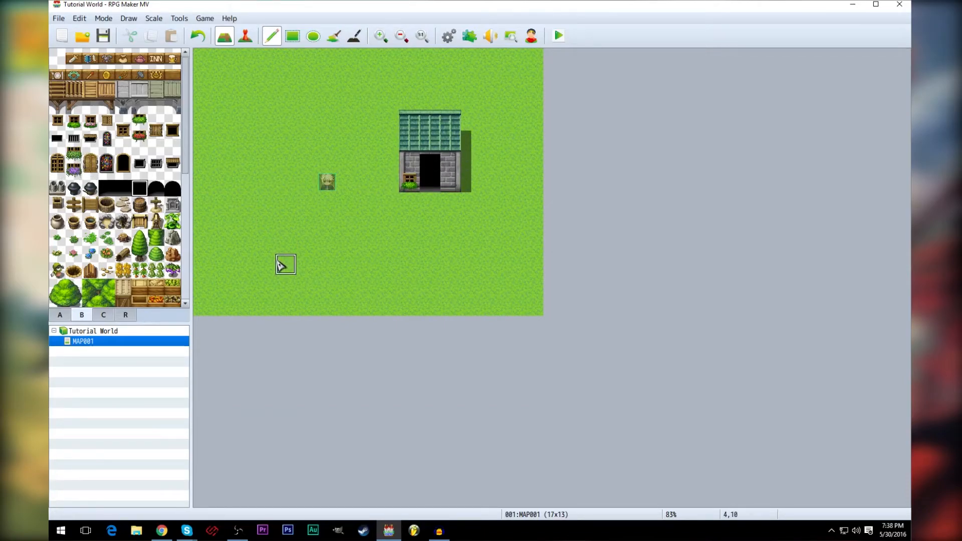
key("ctrl+z")
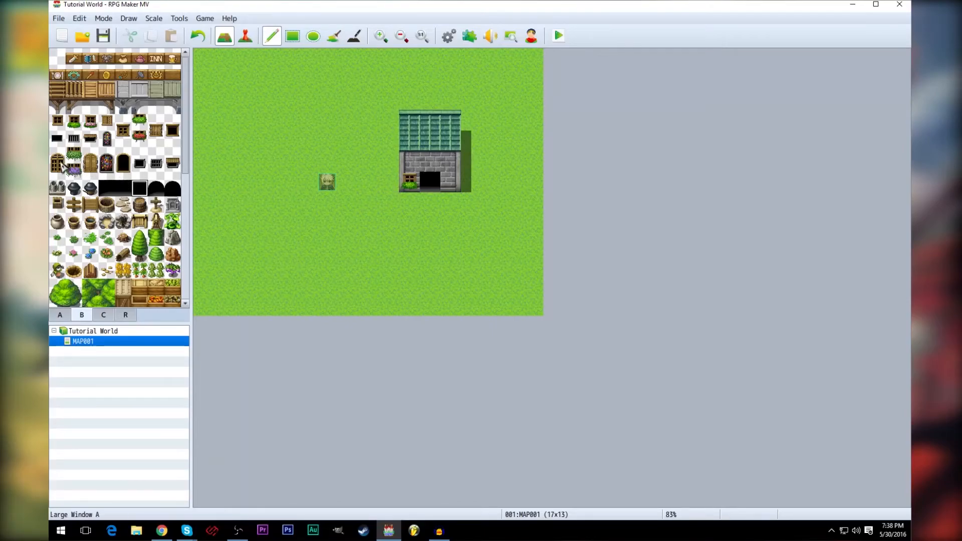
Place a plain window on the wall's lower-right tile and two two-tile trees at the map's west side, at 3,3 and 3,9.
left_click(57, 121)
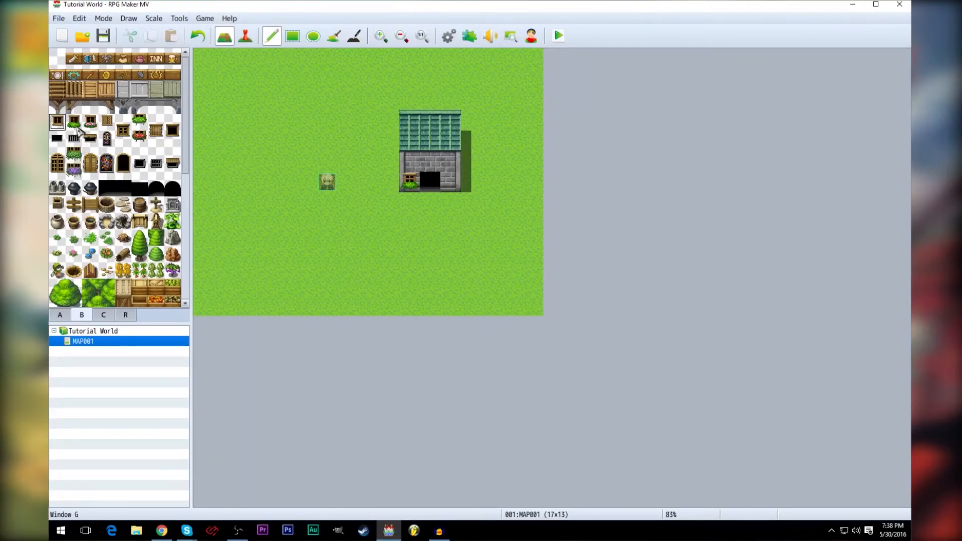
left_click(451, 179)
left_click(139, 246)
left_click(265, 131)
left_click(264, 251)
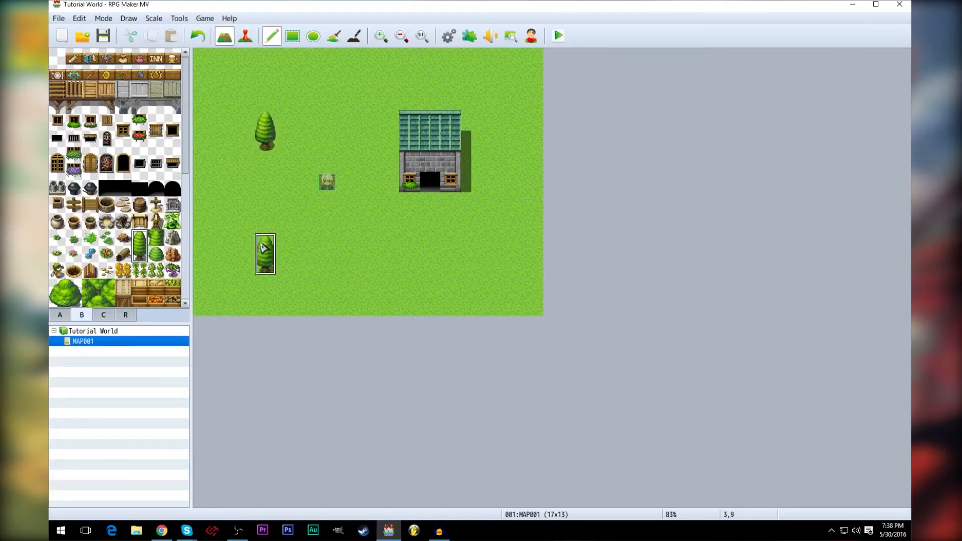
Stamp a 3×3 block of tree, rock and crop tiles below the house, and undo it.
left_click(122, 237)
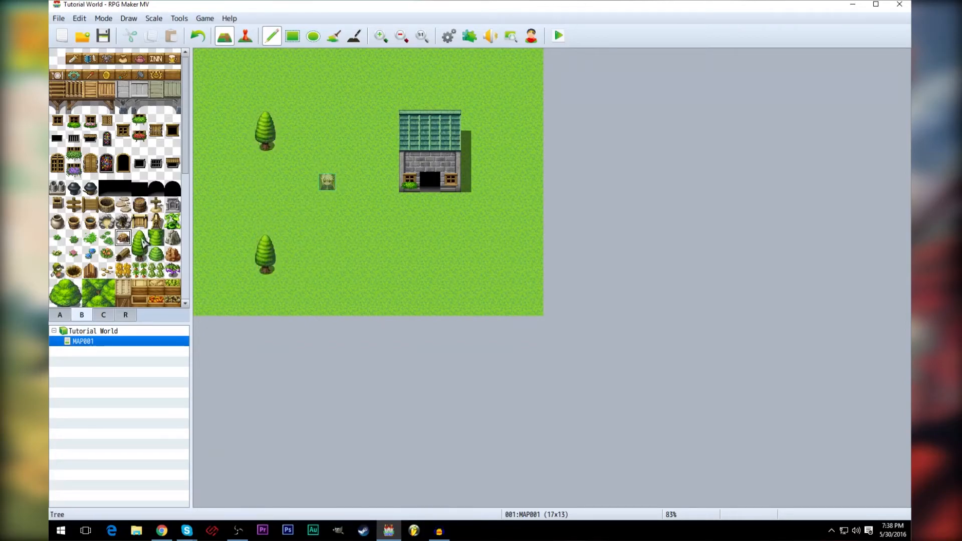
left_click_drag(140, 238, 172, 271)
left_click(409, 244)
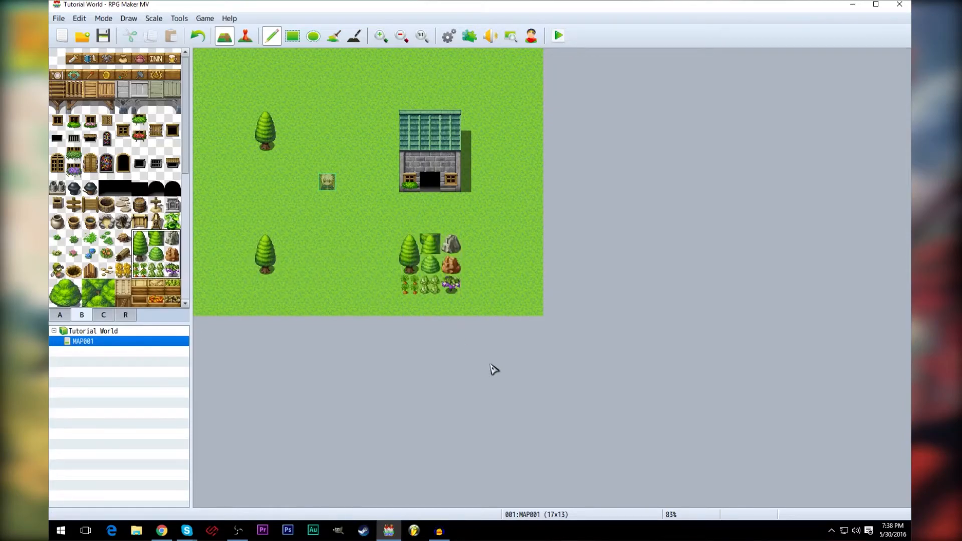
key("ctrl+z")
Place five more two-tile trees at 10,9, 13,8, 13,11, 6,8 and 7,4.
left_click(139, 238)
left_click(416, 244)
left_click(471, 224)
left_click(471, 285)
left_click(139, 254)
left_click(471, 244)
left_click(410, 265)
left_click(471, 305)
left_click(140, 239)
left_click(327, 223)
left_click(348, 140)
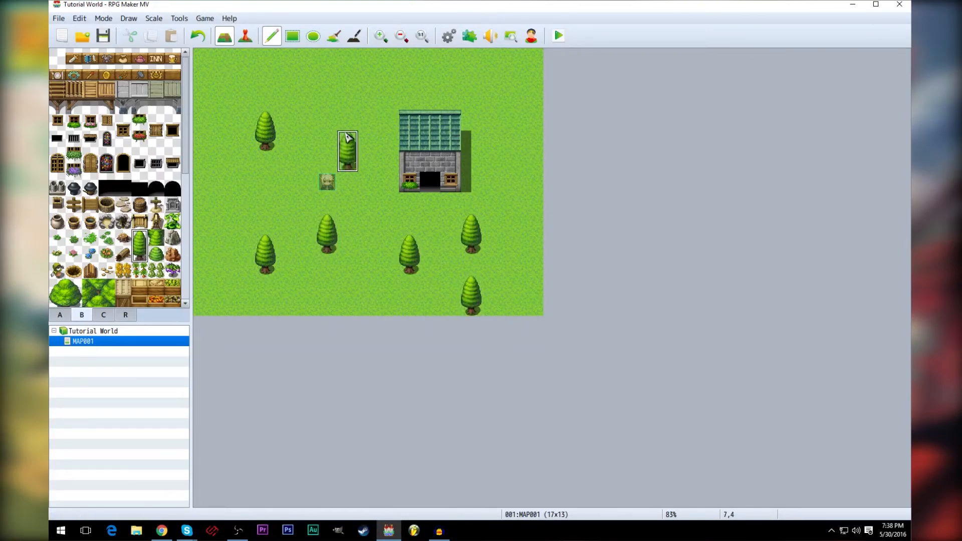
Extend the tree at 7,4 down into a column of overlapping trees, ending with a trunk tile at 7,9.
left_click(161, 240)
left_click_drag(348, 160, 350, 221)
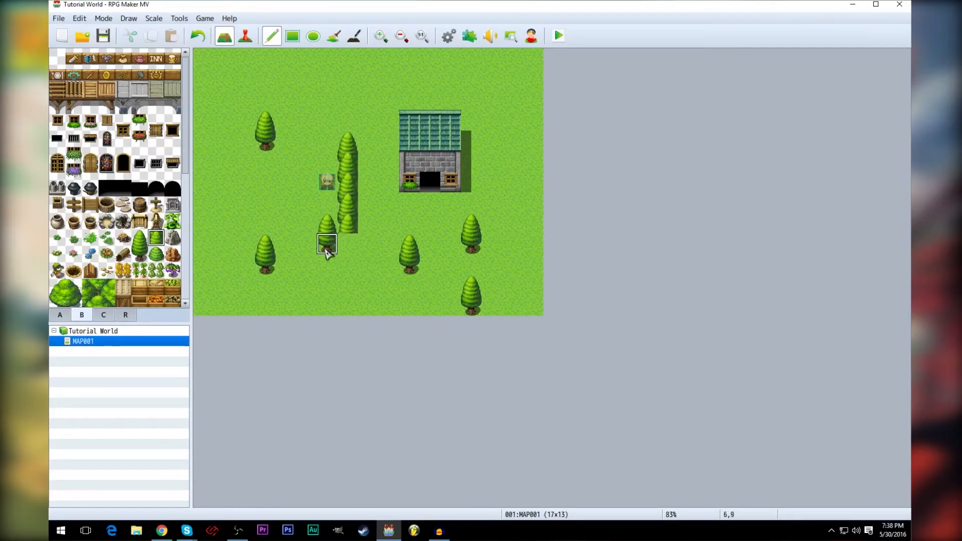
left_click(140, 254)
left_click(347, 242)
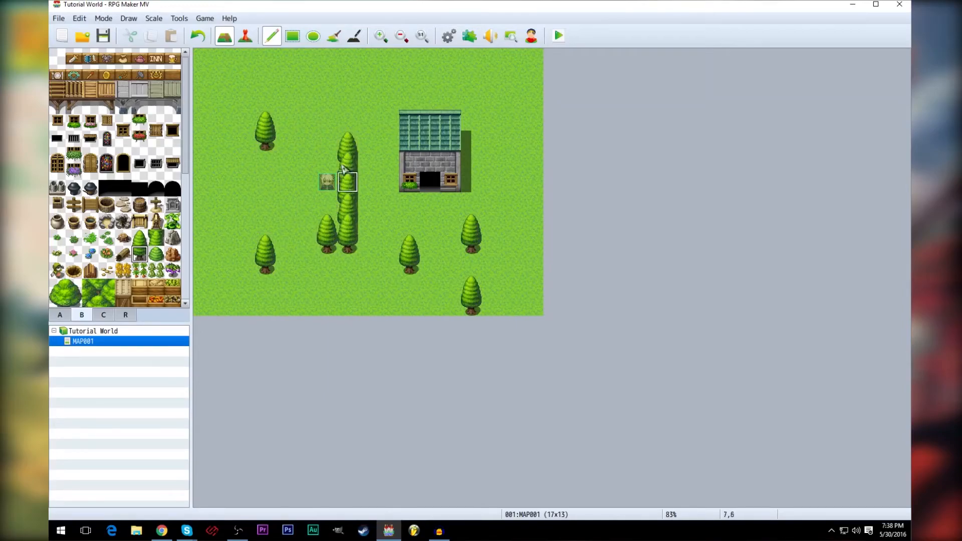
Try placing the trunk tile over the top of the tree at 3,3 several times, undoing each attempt.
left_click(266, 121)
key("ctrl+z")
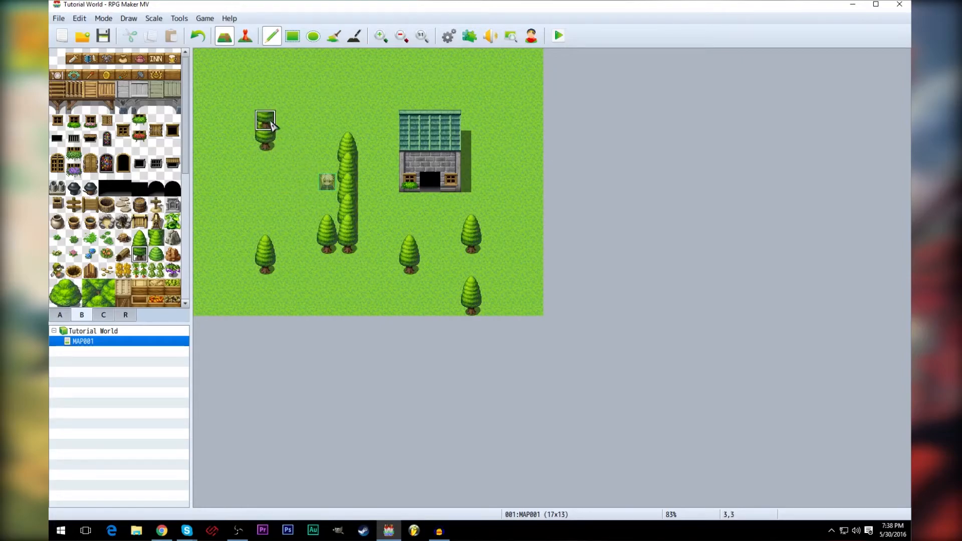
left_click(274, 127)
key("ctrl+z")
left_click(272, 126)
key("ctrl+z")
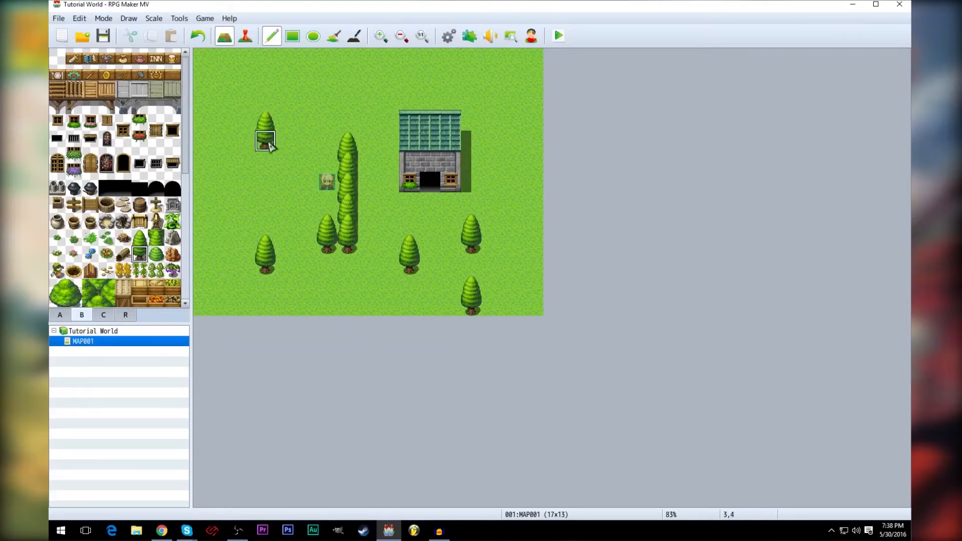
Copy the whole tree at 3,3 from the map, stamp it on the house and undo that, and stamp copies at 4,10 and 1,6.
right_click_drag(271, 124, 267, 140)
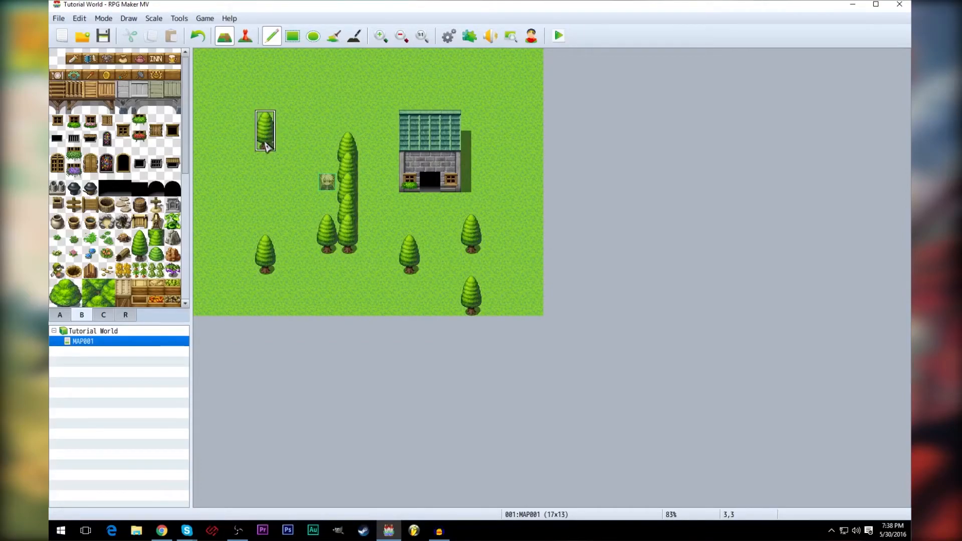
right_click(265, 127)
left_click(430, 162)
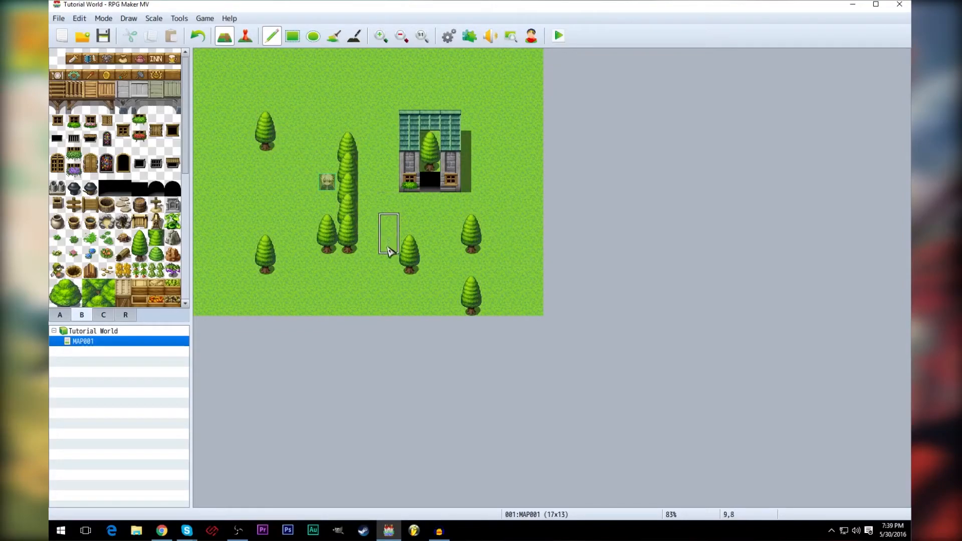
key("ctrl+z")
left_click(293, 288)
left_click(229, 203)
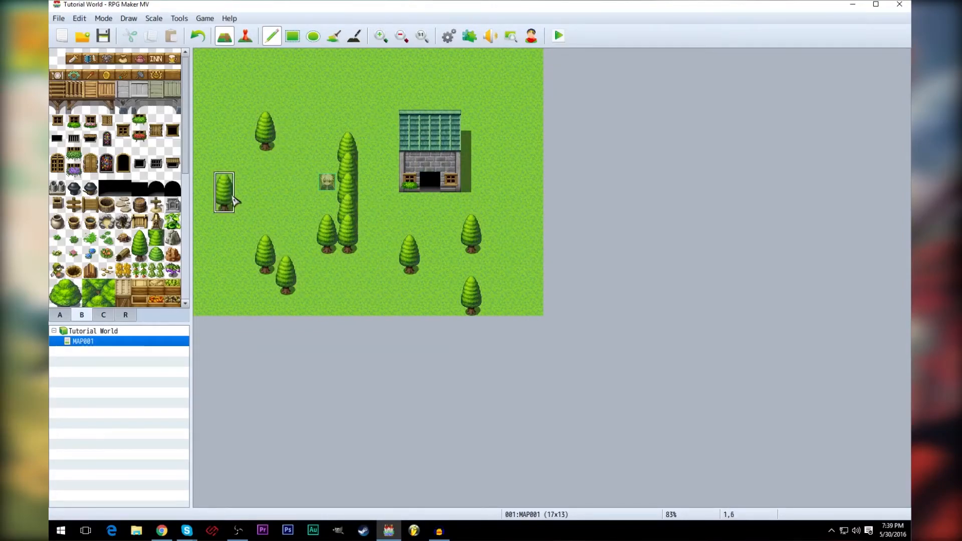
Copy the whole house from the map, stamp it in the northwest corner, and undo it along with the copied trees and the tree column.
right_click_drag(412, 120, 451, 183)
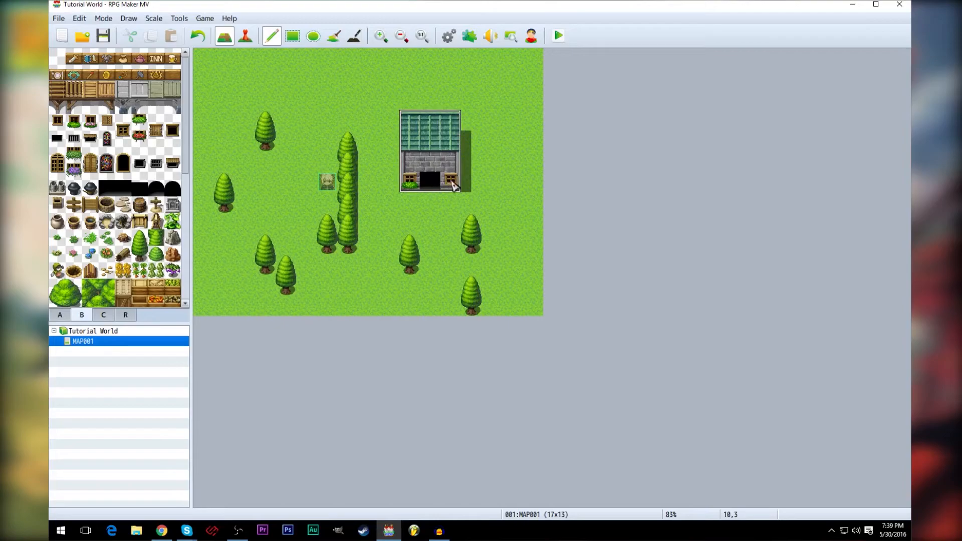
left_click(244, 142)
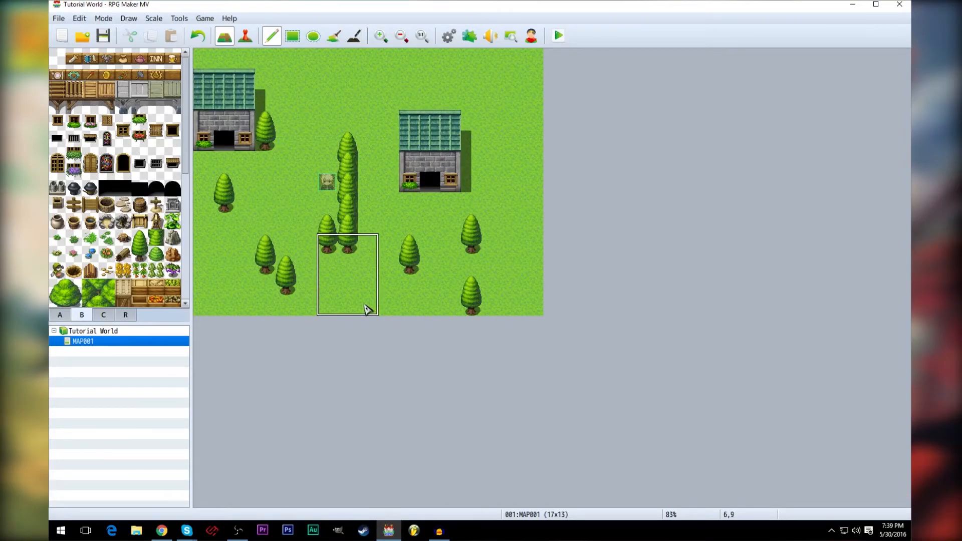
key("ctrl+z")
key("ctrl+z")
key("ctrl+z")
key("ctrl+z")
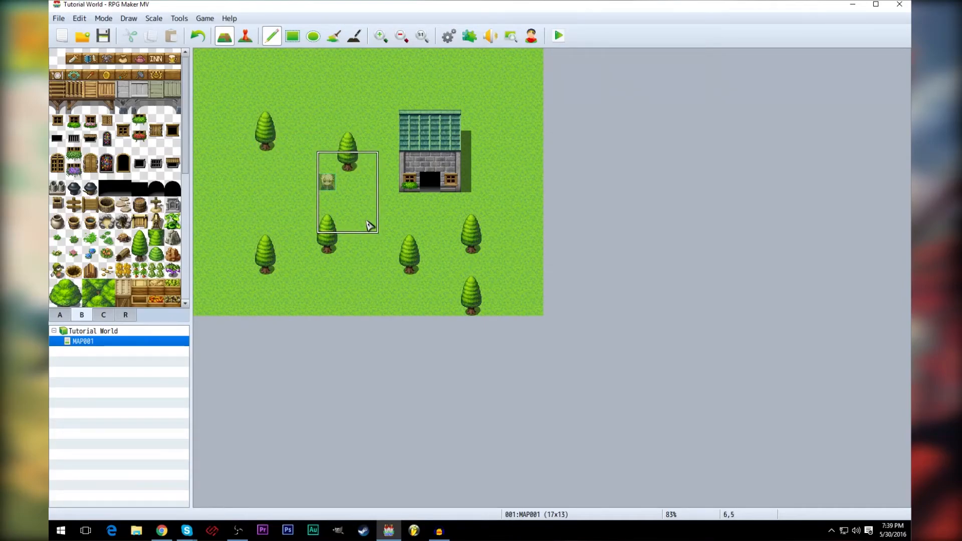
Place logs at 3,7, 6,2 and 15,7, and a barrel directly west of the house at 9,6.
left_click(126, 256)
left_click(266, 203)
left_click(326, 100)
left_click(512, 203)
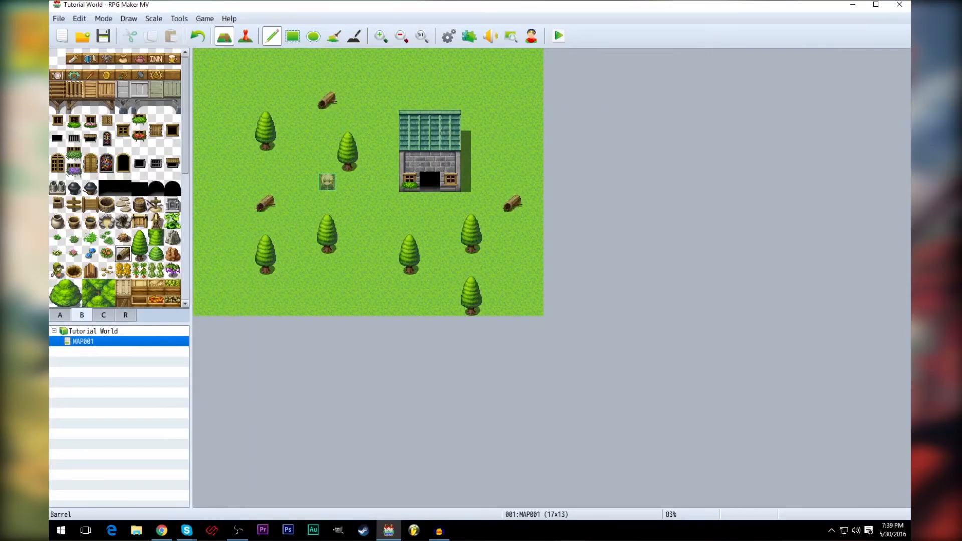
left_click(139, 204)
left_click(389, 182)
Place four gray rocks around the map at 2,2, 0,6, 7,11 and 14,2.
left_click(173, 238)
left_click(245, 100)
left_click(204, 182)
left_click(348, 285)
left_click(492, 100)
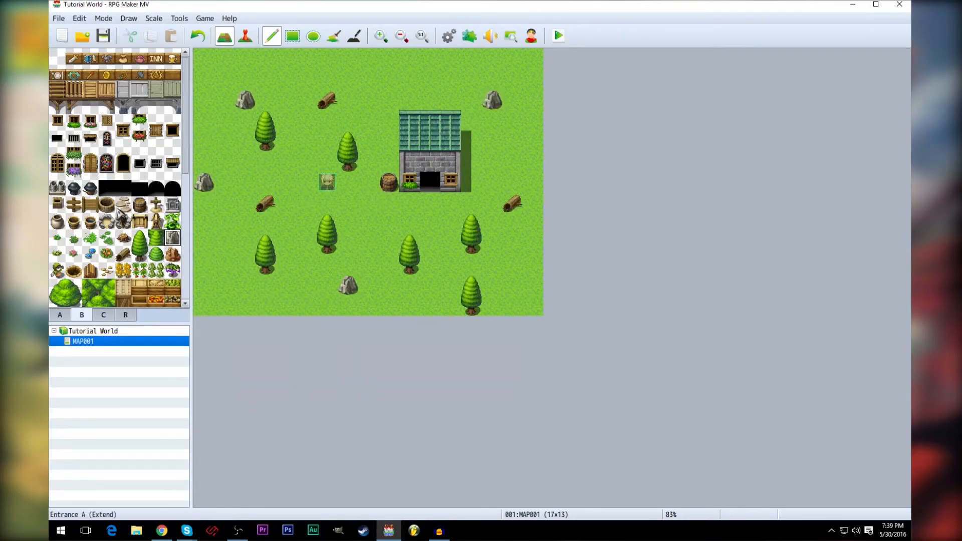
Paint a sand path from below the house door at 11,7 south to 11,8 and west to 8,8.
left_click(60, 315)
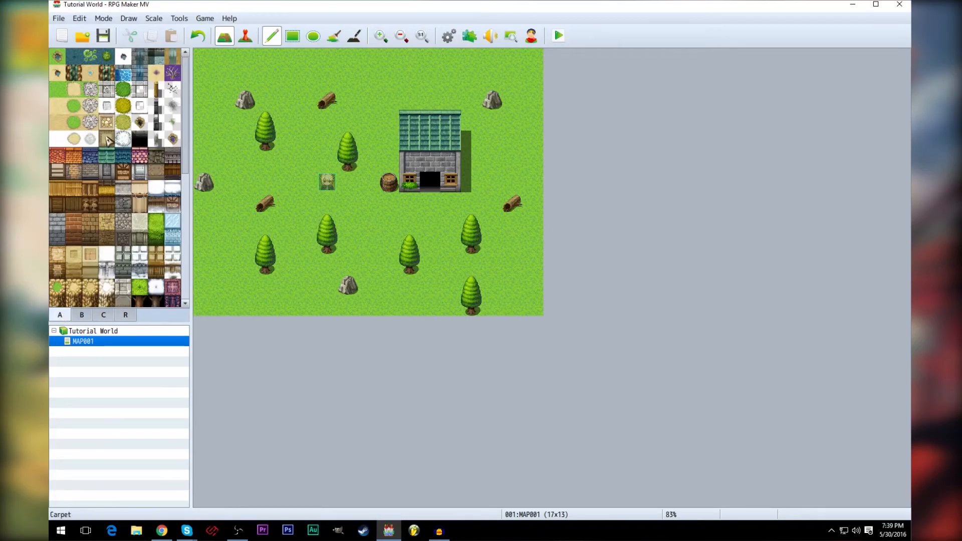
left_click(74, 89)
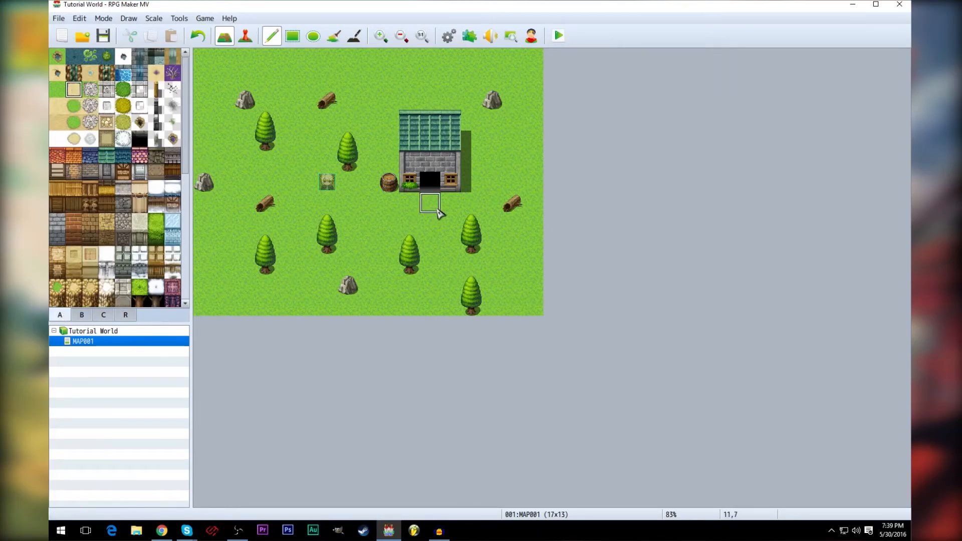
mouse_move(437, 209)
left_mouse_down()
mouse_move(432, 226)
mouse_move(371, 223)
left_mouse_up()
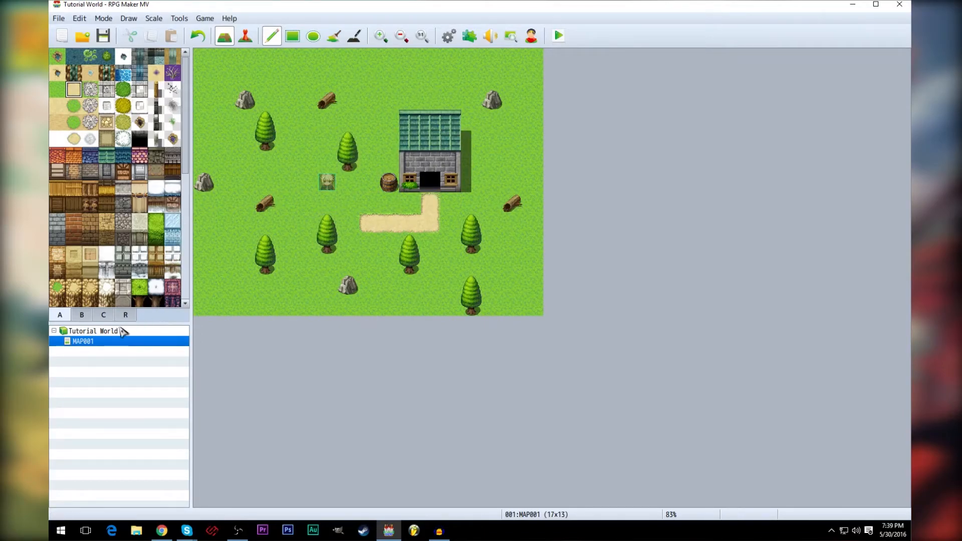
Browse the C tiles, paint region 1 over the tiles from 0,1 to 2,4, and undo the region painting.
left_click(102, 316)
left_click_drag(187, 142, 194, 285)
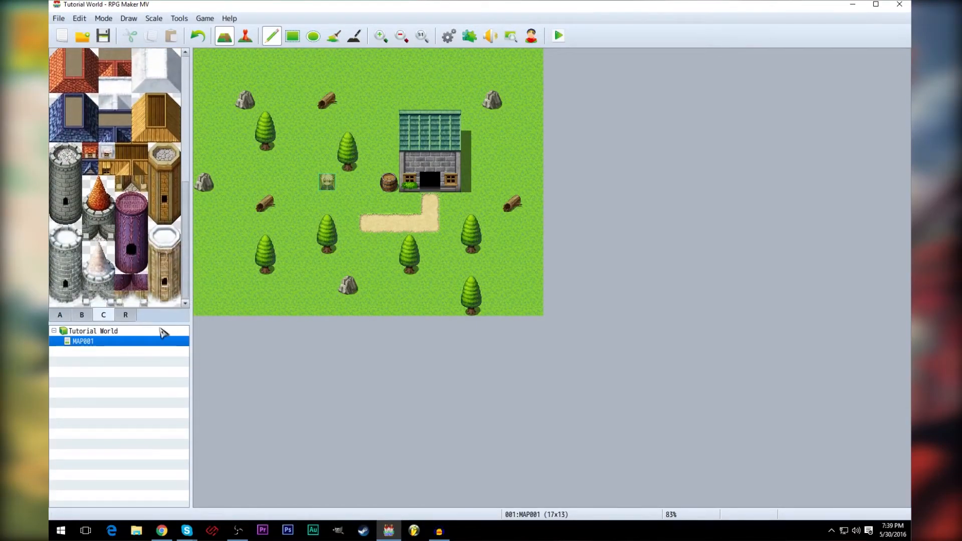
left_click(123, 315)
left_click_drag(185, 163, 189, 107)
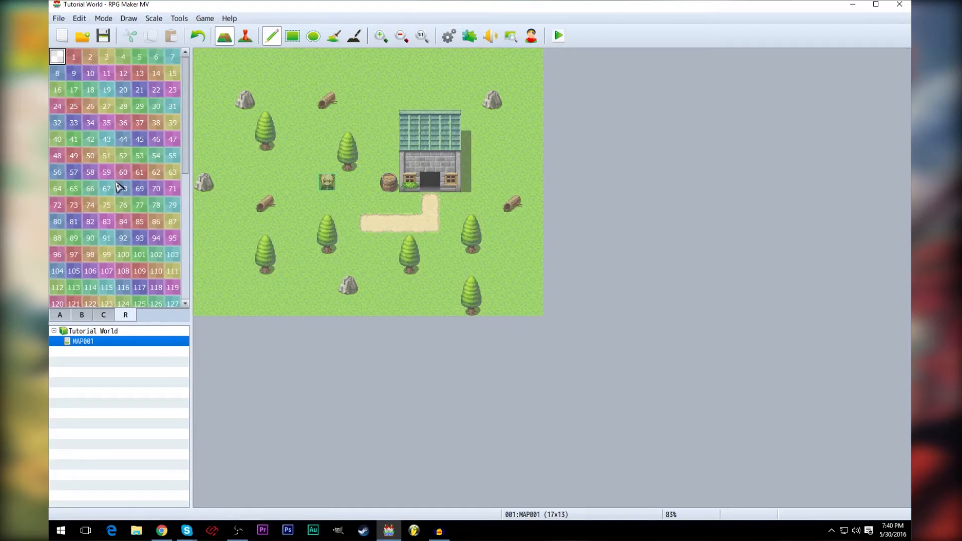
left_click(73, 56)
mouse_move(224, 80)
left_mouse_down()
mouse_move(242, 95)
mouse_move(216, 83)
mouse_move(230, 132)
mouse_move(243, 97)
mouse_move(202, 127)
left_mouse_up()
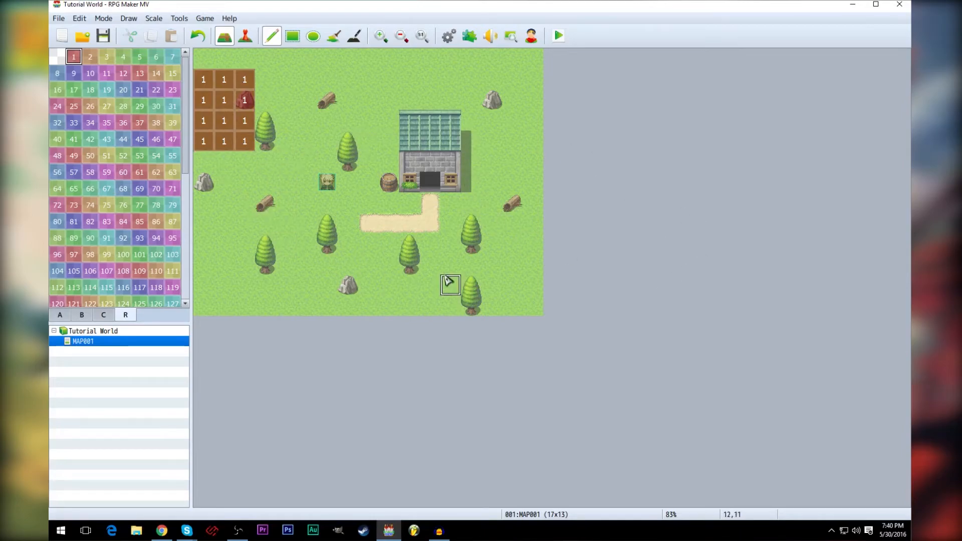
key("ctrl+z")
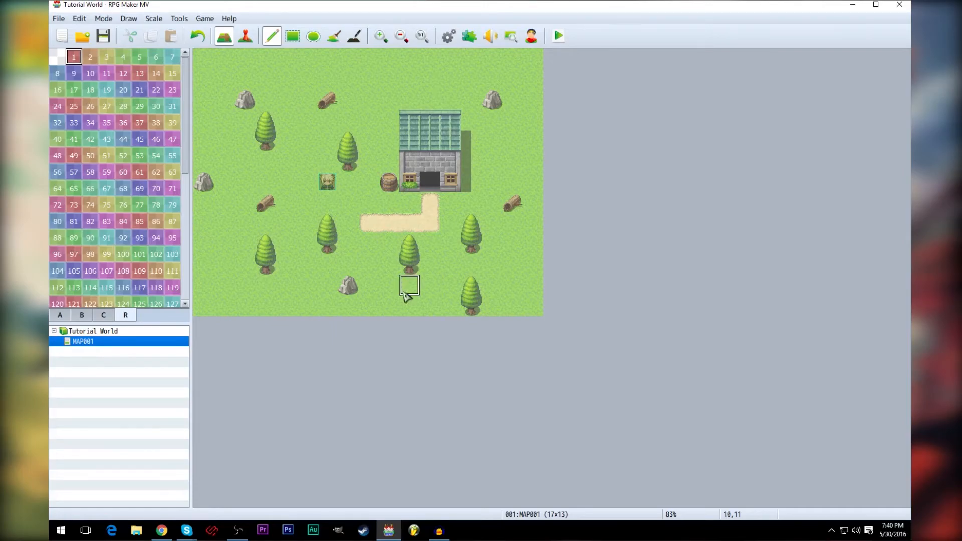
left_click(60, 315)
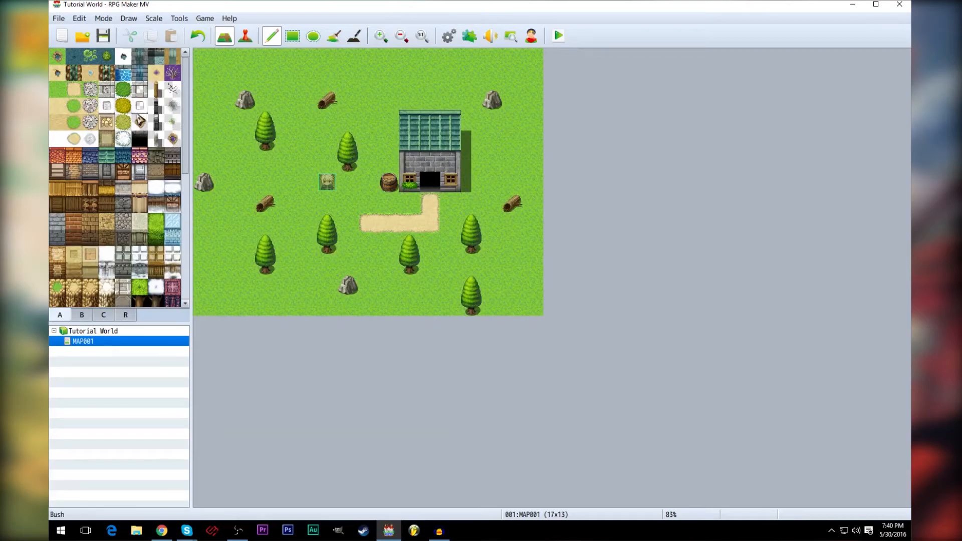
left_click_drag(189, 152, 195, 125)
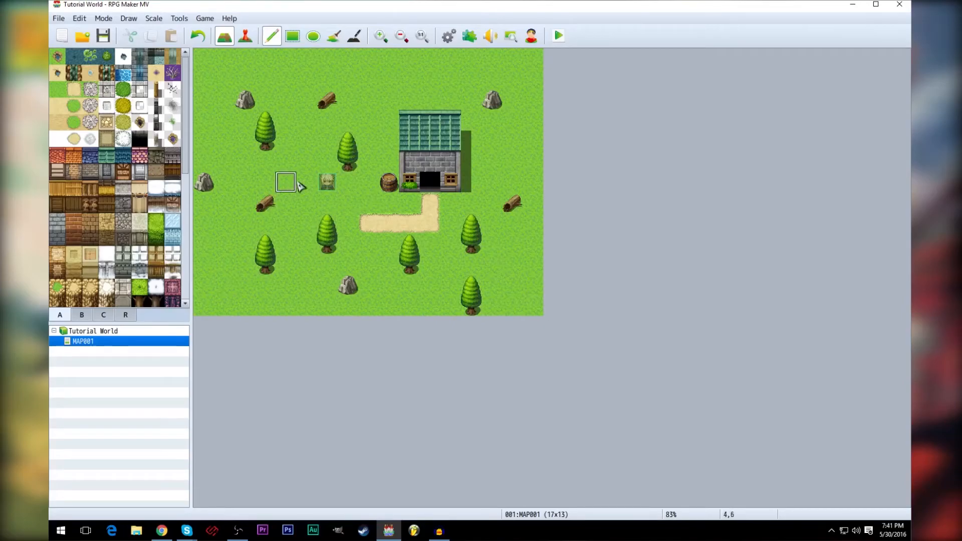
left_click(429, 223)
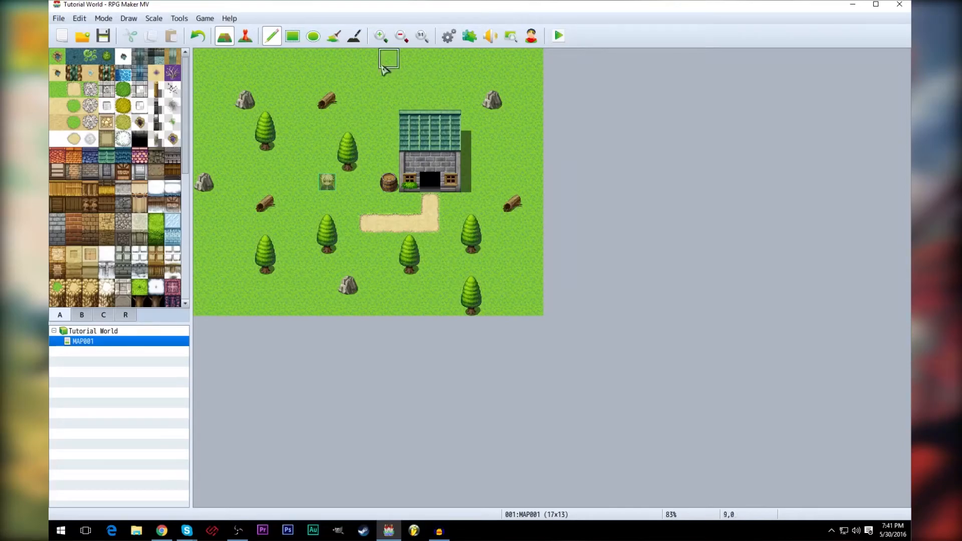
Enlarge the map view to 150%, reduce it to 83%, and restore the actual 100% scale.
left_click(382, 37)
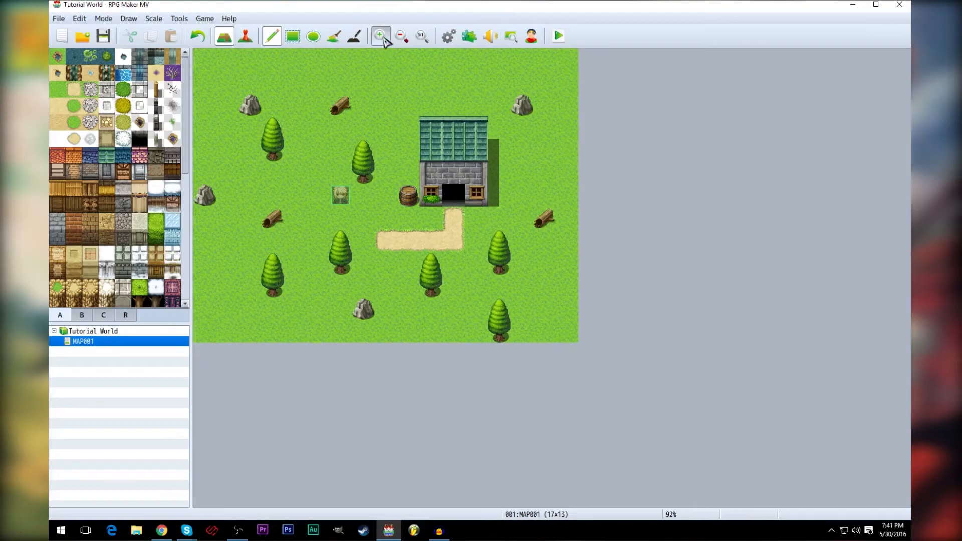
left_click(381, 37)
left_click(382, 37)
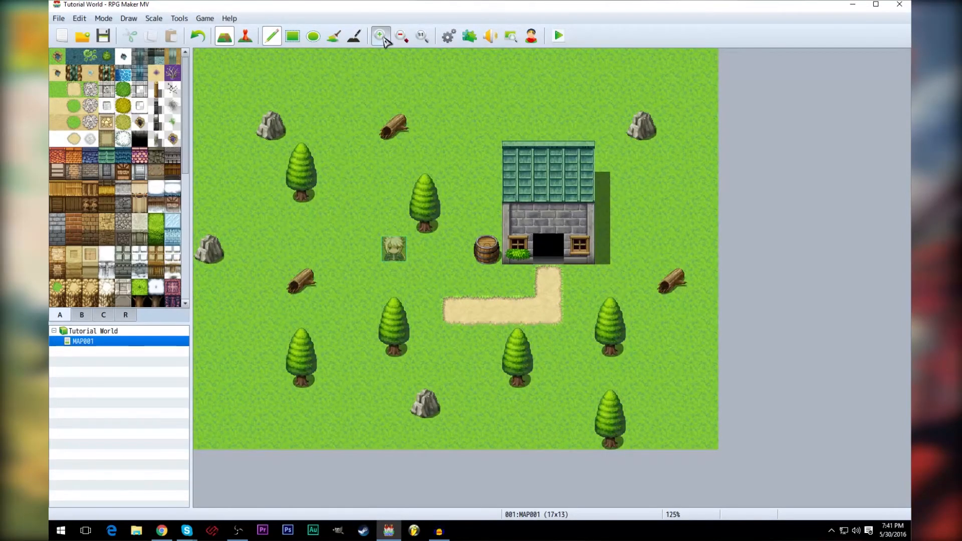
left_click(382, 37)
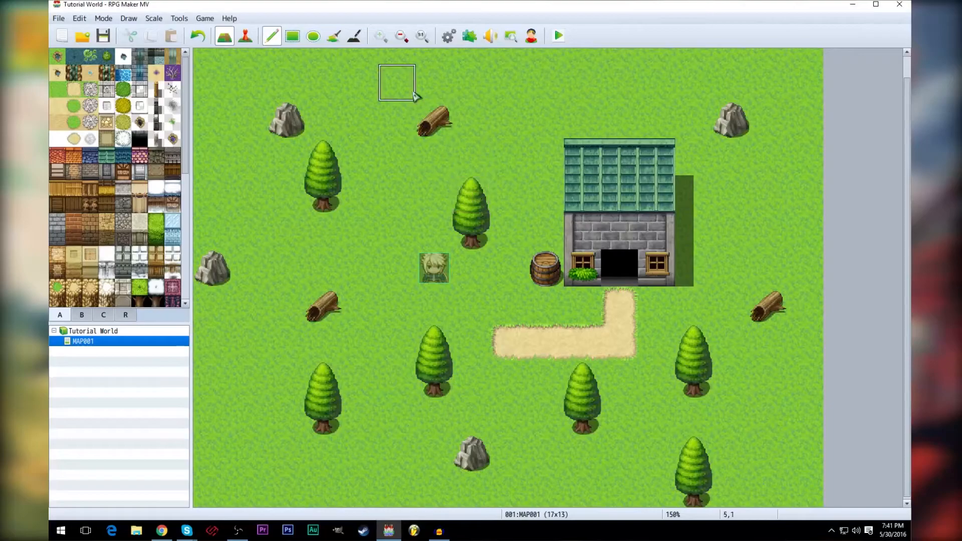
left_click(401, 36)
left_click(401, 37)
left_click(401, 36)
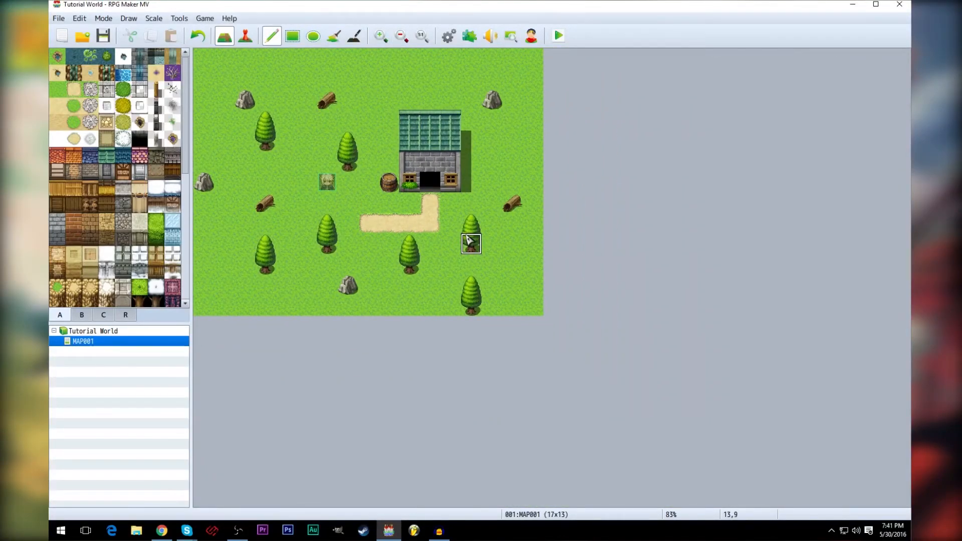
left_click(381, 36)
left_click(381, 37)
left_click(401, 36)
left_click(401, 36)
left_click(423, 37)
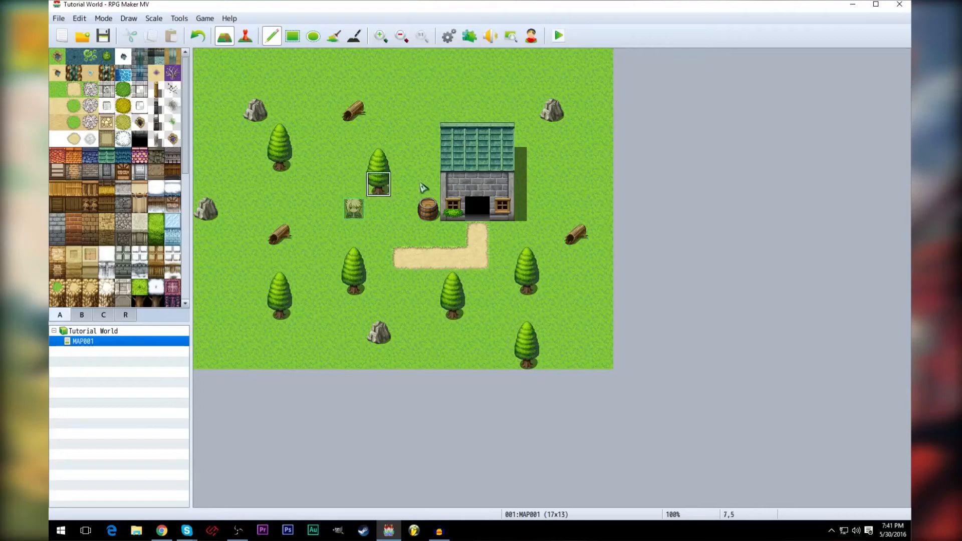
Reduce the map view to its 10% minimum and reset it to the actual scale.
left_click(401, 36)
left_click(401, 36)
left_click(401, 36)
left_click(401, 36)
left_click(401, 36)
left_click(401, 36)
left_click(401, 36)
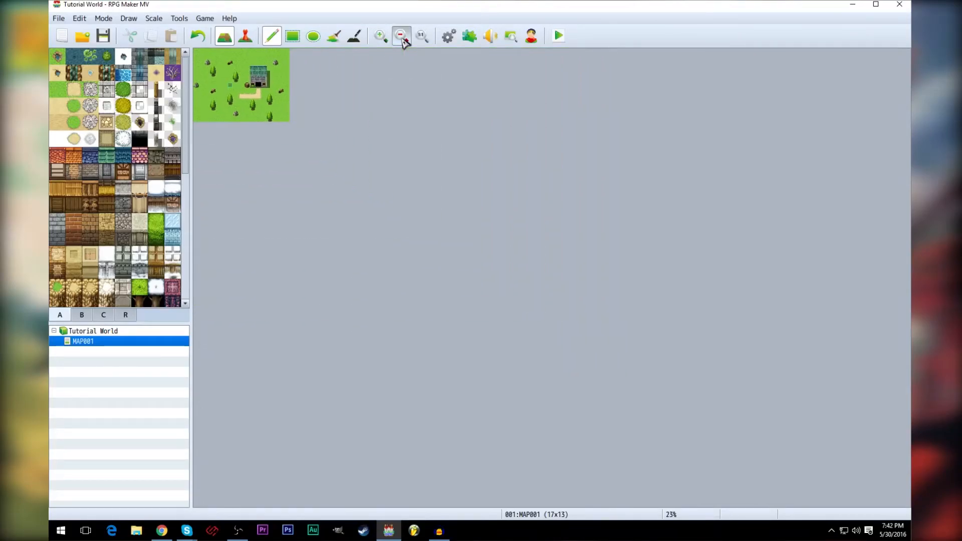
left_click(401, 37)
left_click(401, 36)
left_click(401, 37)
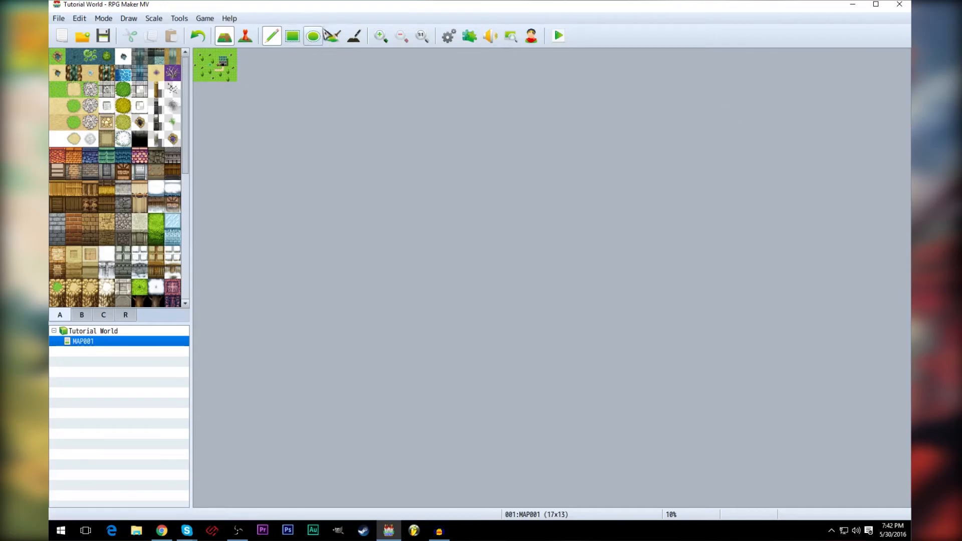
left_click(423, 40)
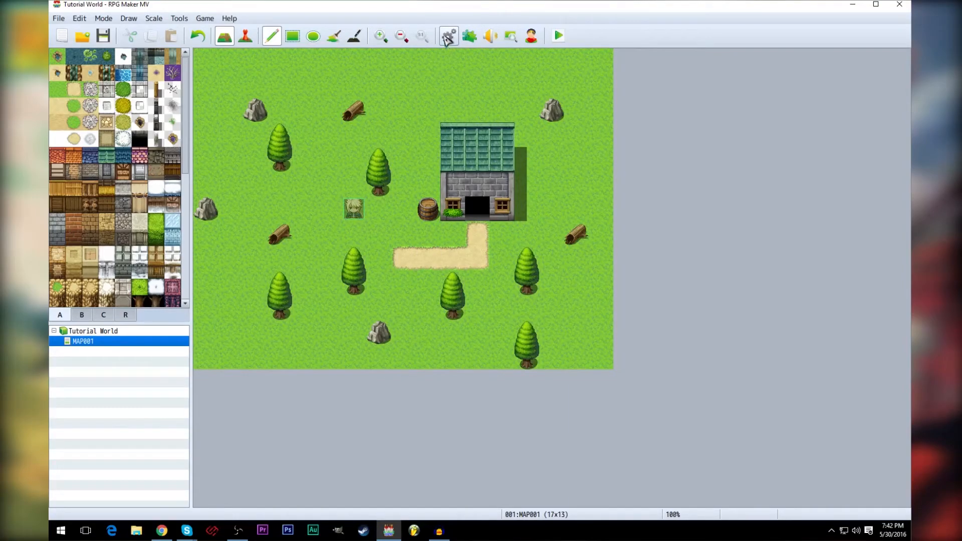
Review the project's plugin list in the Plugin Manager and close it without changes.
left_click(470, 37)
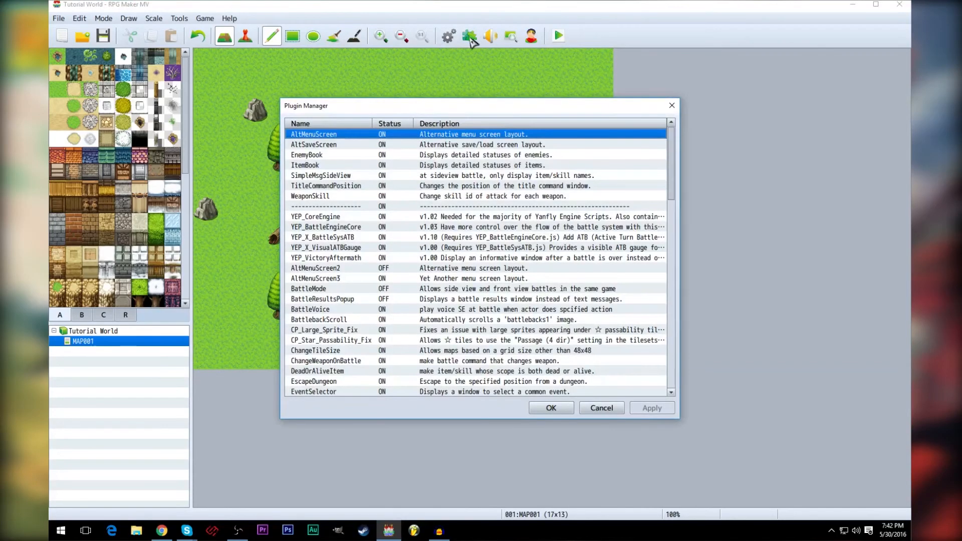
left_click_drag(673, 150, 672, 126)
left_click(672, 107)
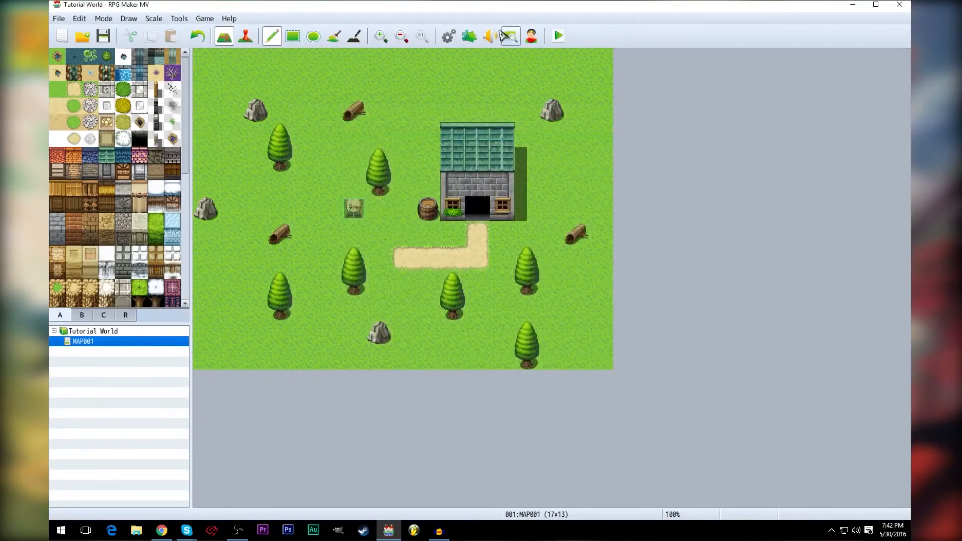
Look through the BGM, BGS, ME and SE sounds in the Sound Test, select the Dog sound effect, and close the test.
left_click(490, 36)
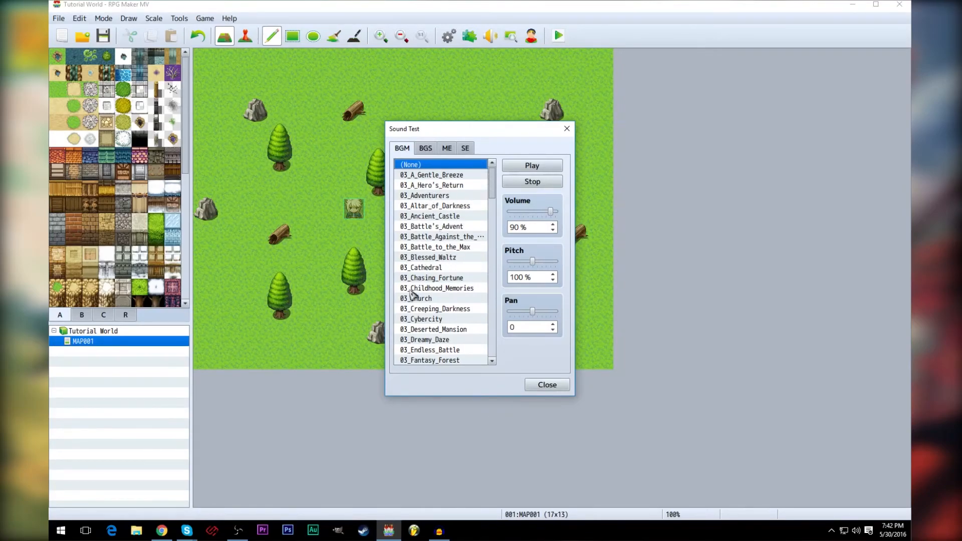
mouse_move(498, 185)
left_mouse_down()
mouse_move(507, 342)
mouse_move(491, 354)
mouse_move(486, 174)
left_mouse_up()
left_click(424, 149)
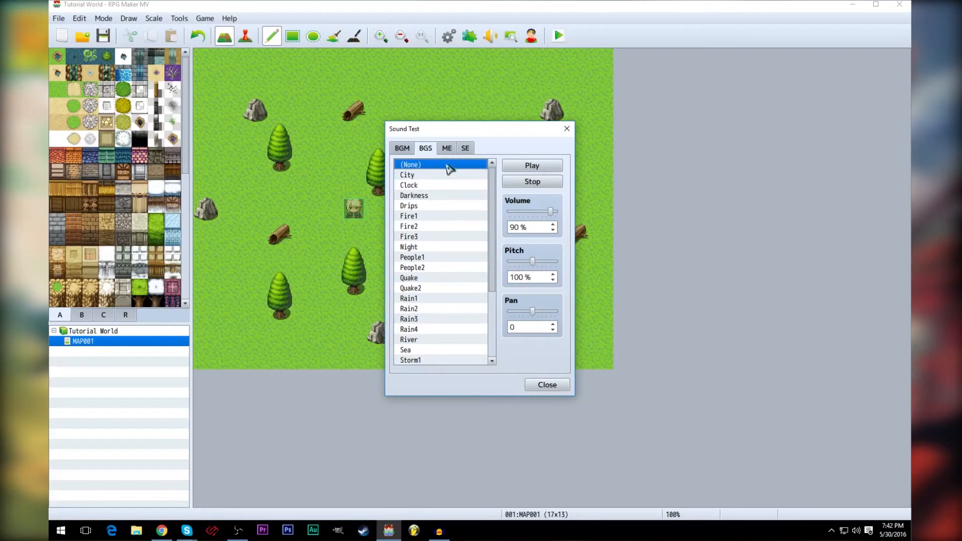
left_click(446, 149)
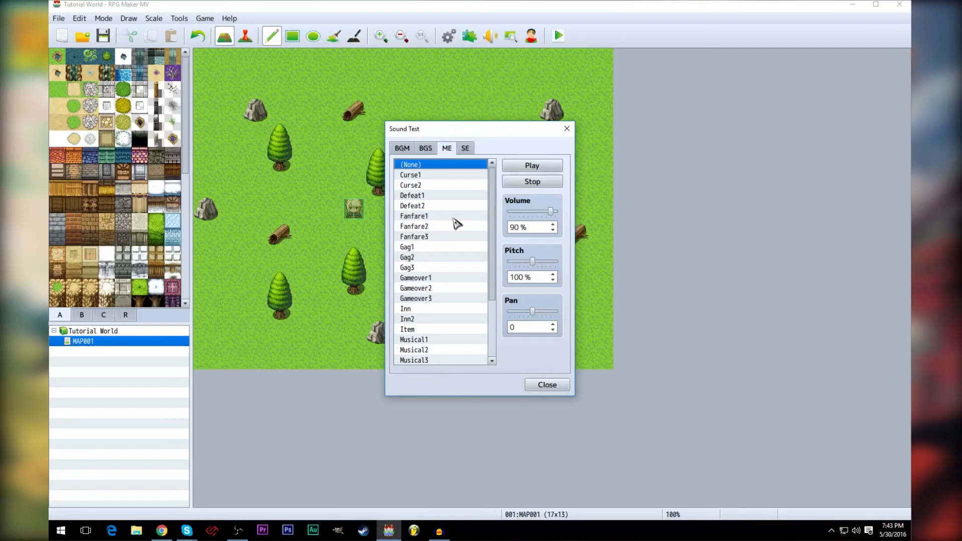
left_click(465, 149)
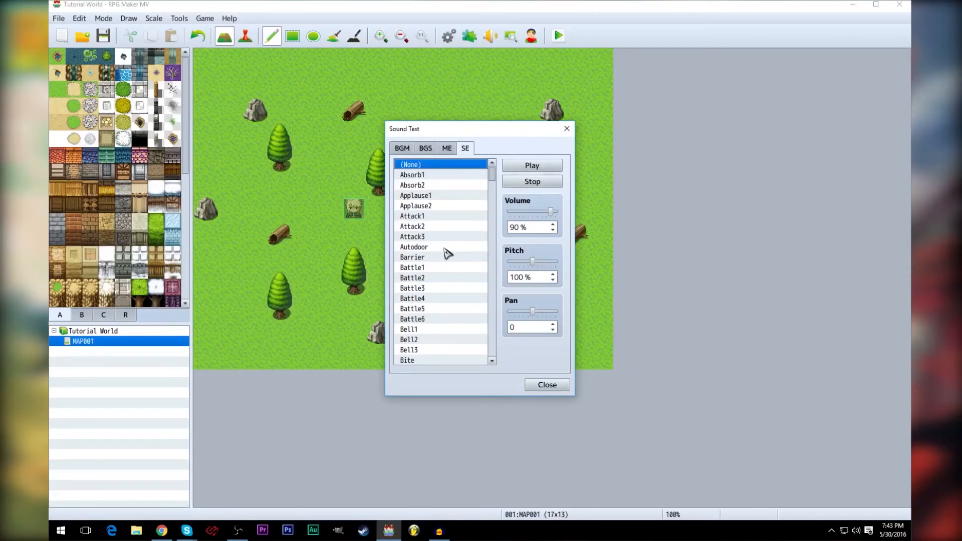
left_click_drag(493, 177, 496, 368)
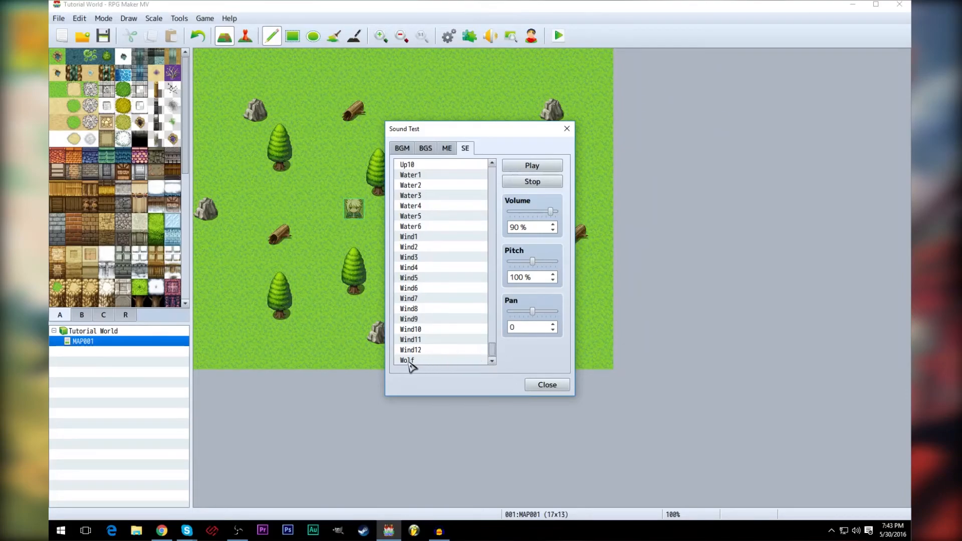
left_click_drag(493, 350, 502, 310)
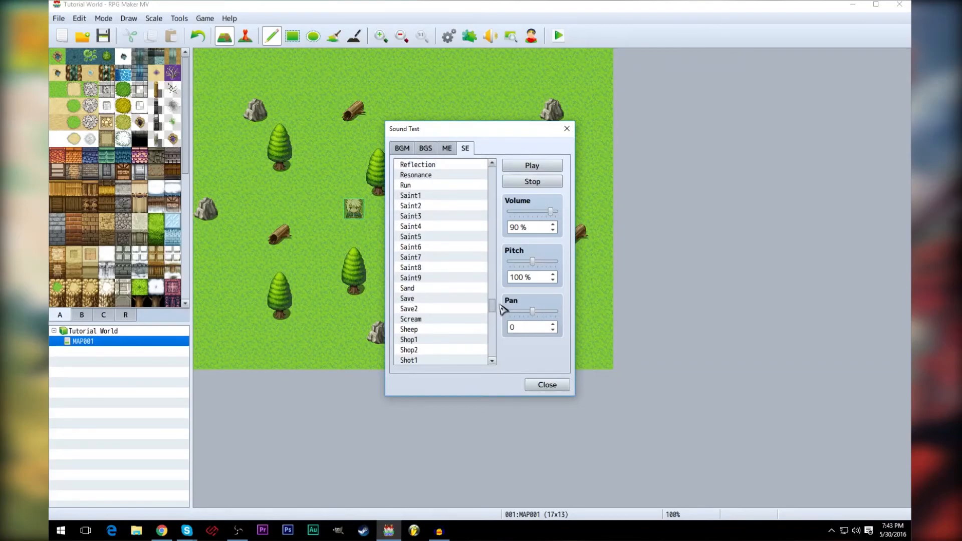
left_click_drag(494, 307, 491, 217)
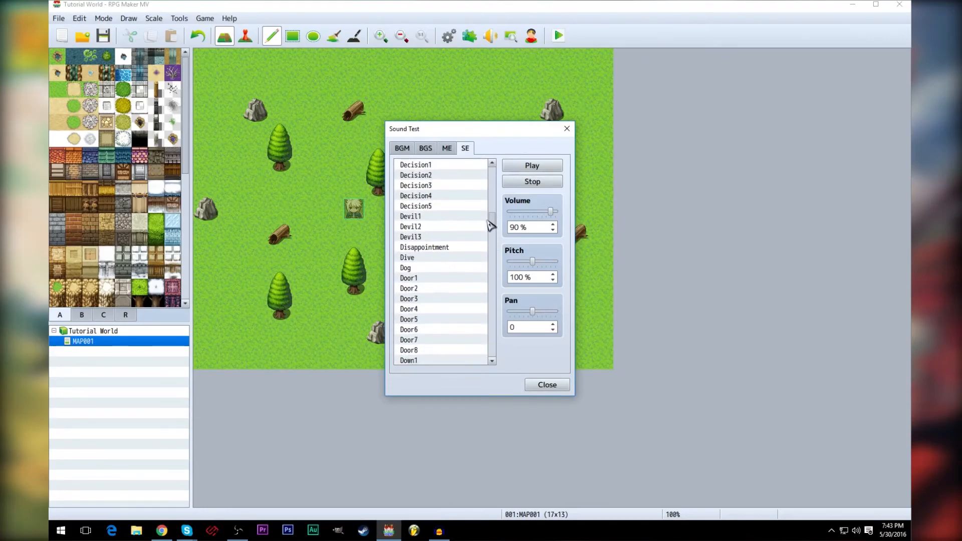
left_click(406, 269)
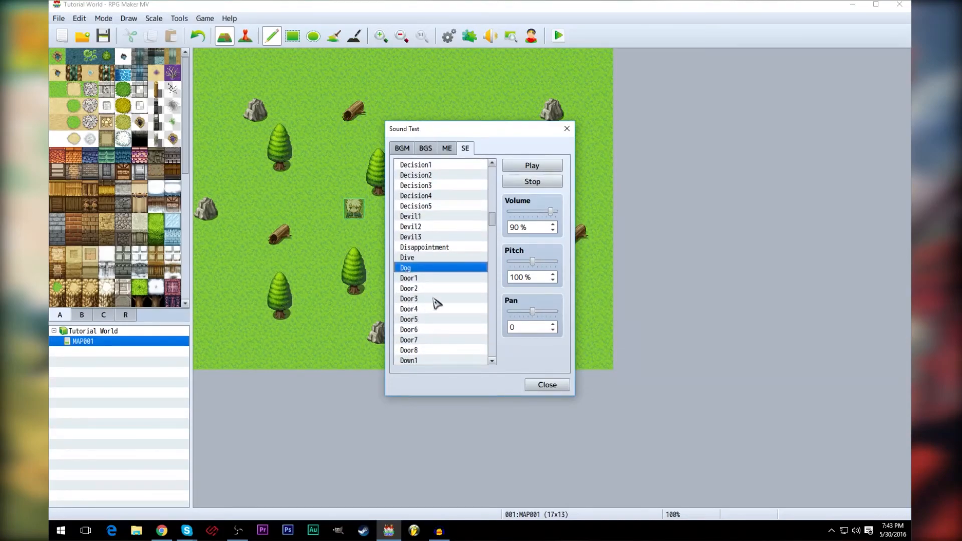
left_click(568, 130)
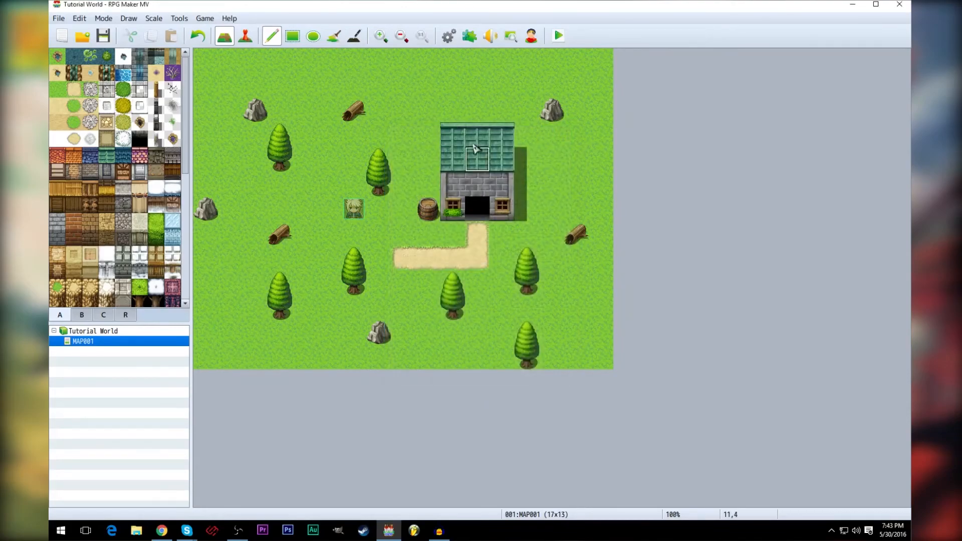
Choose switch 0014 as the search target in the Event Searcher and close it without searching.
left_click(510, 36)
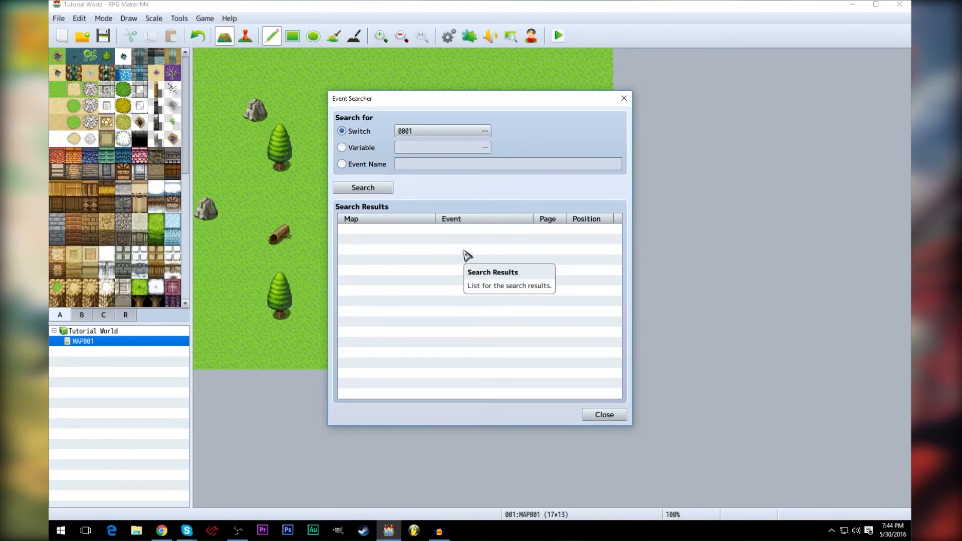
left_click(484, 132)
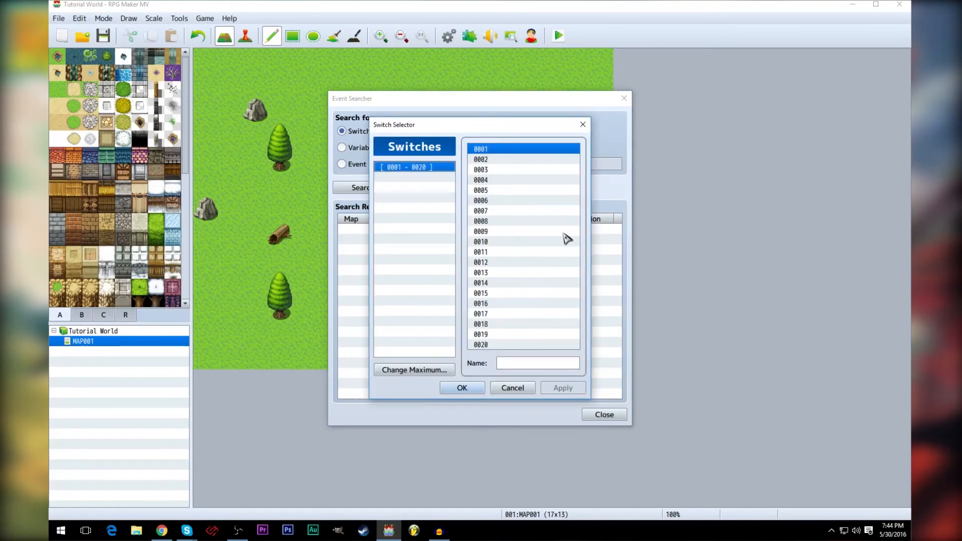
left_click(489, 283)
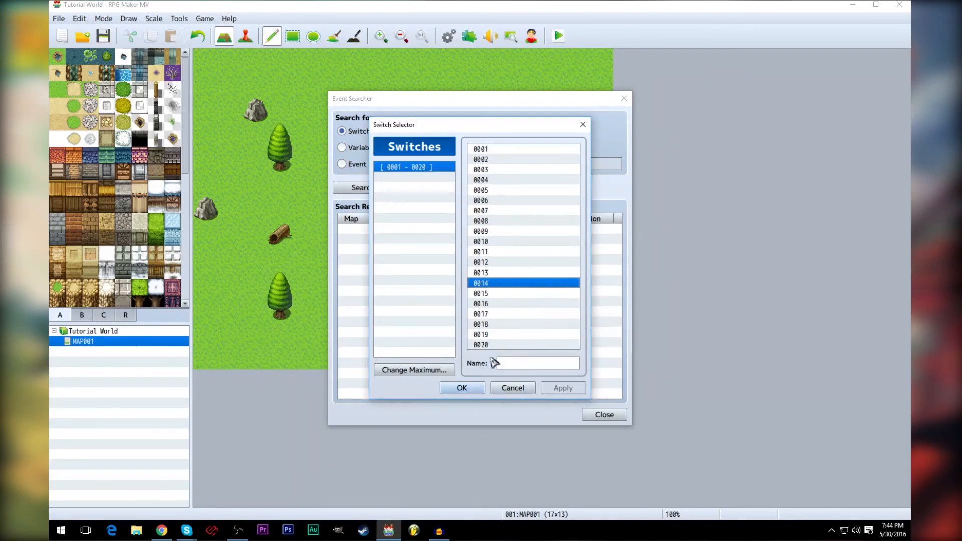
left_click(459, 389)
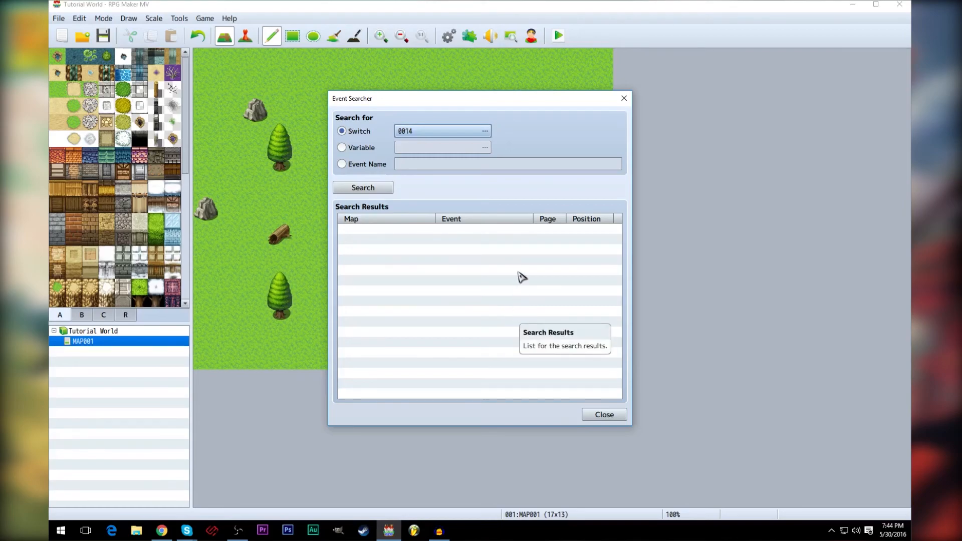
left_click(624, 99)
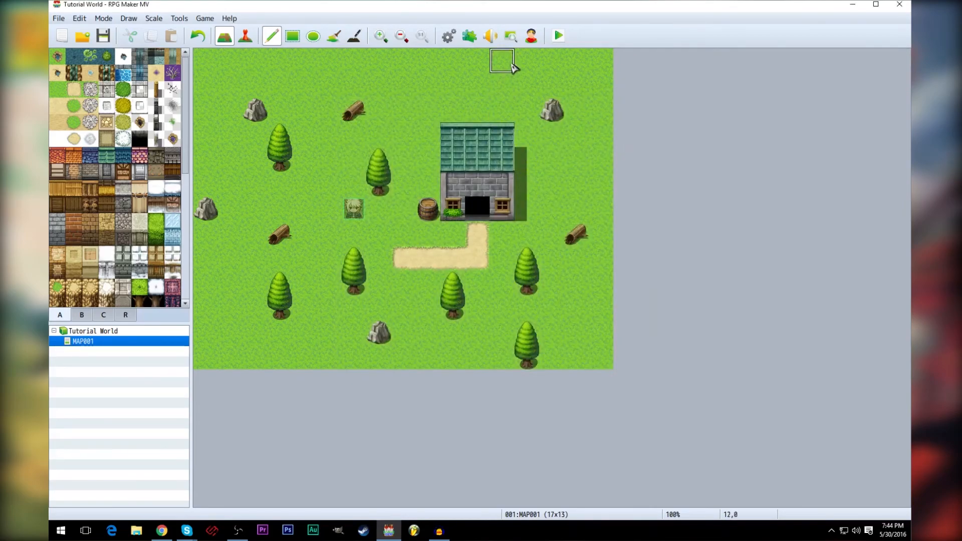
Launch a playtest of the Tutorial World game.
left_click(530, 38)
left_click(559, 36)
left_click(438, 292)
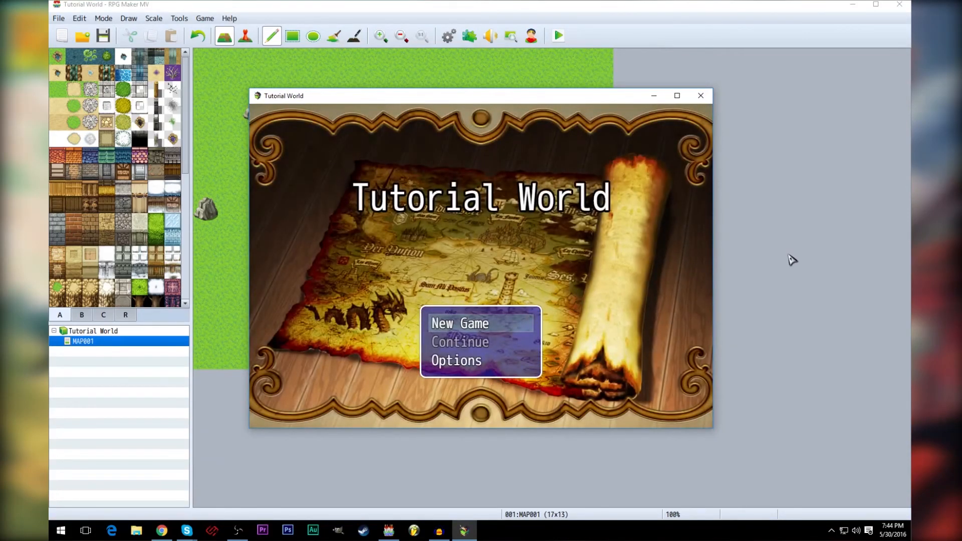
Cycle through the title screen options and start a new game.
key("Down")
key("Down")
key("Down")
key("Return")
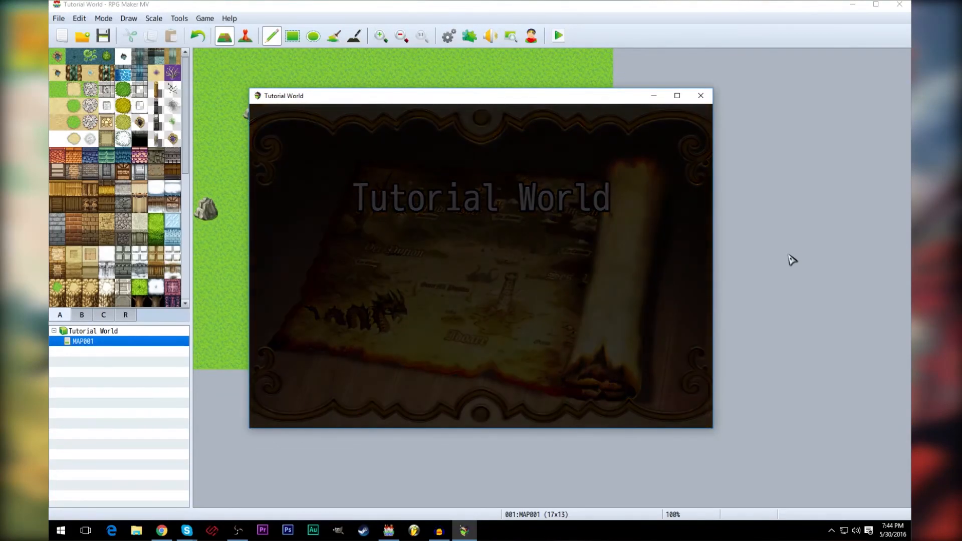
Test walking the custom character in all directions around the trees, logs and house on the map, and end the playtest.
key("Down")
key("Right")
key("Up")
key("Left")
key("Down")
key("Left")
key("Down")
key("Right")
key("Up")
key("Left")
key("Up")
key("Left")
key("Right")
key("Down")
key("Left")
key("Down")
key("Right")
key("Down")
key("Right")
key("Up")
key("Left")
key("Left")
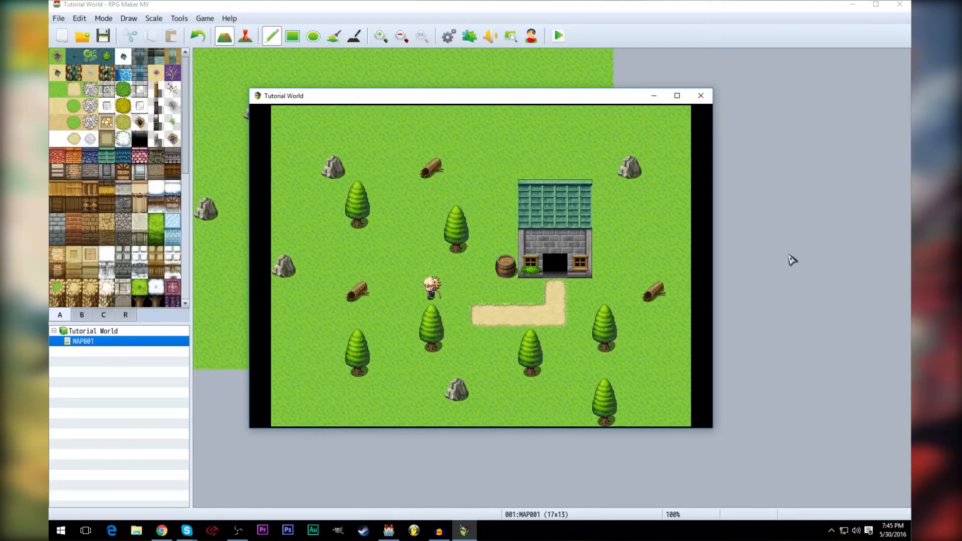
key("Left")
key("Up")
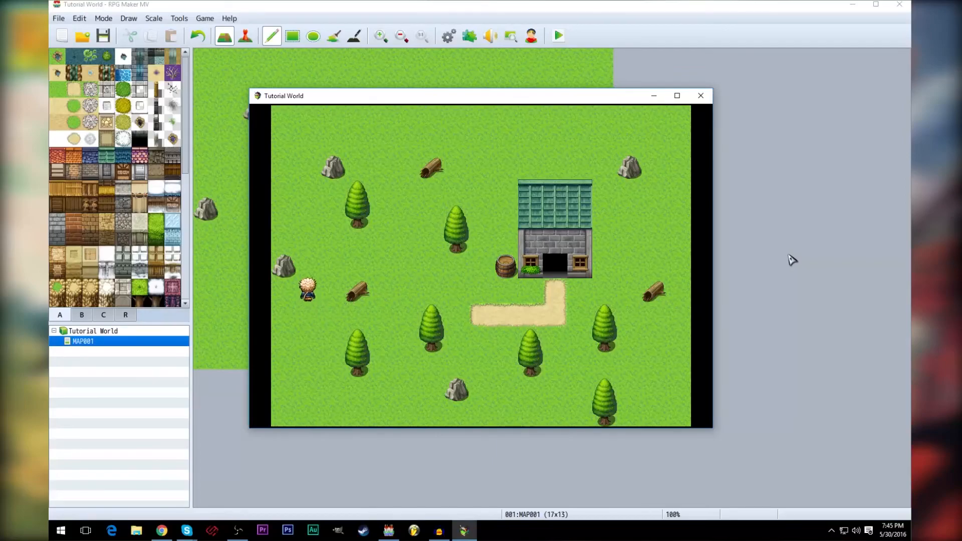
key("Right")
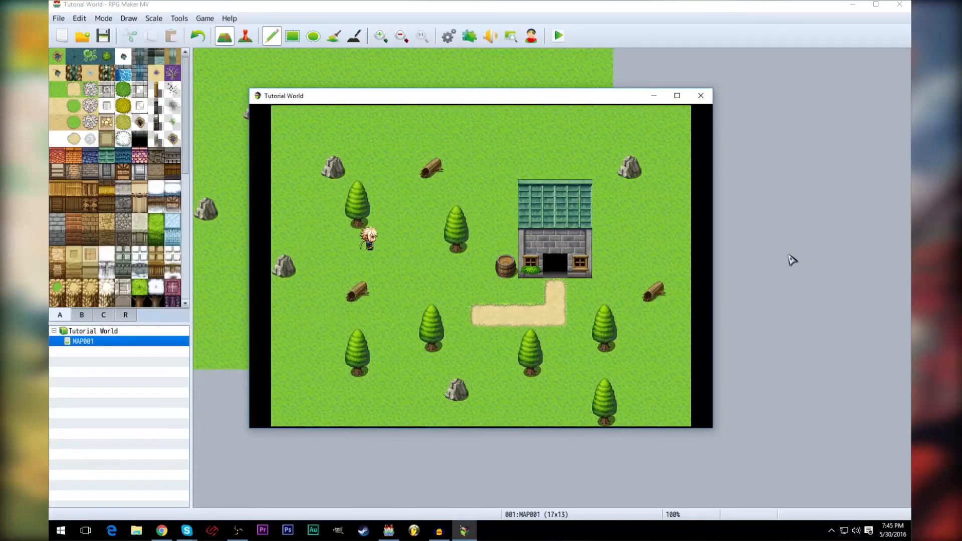
key("Down")
key("Right")
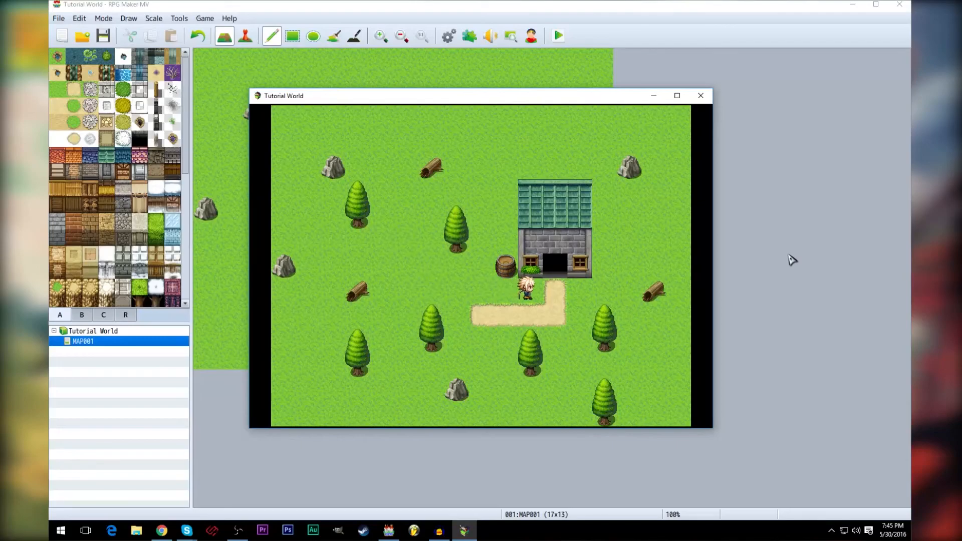
key("Left")
key("Up")
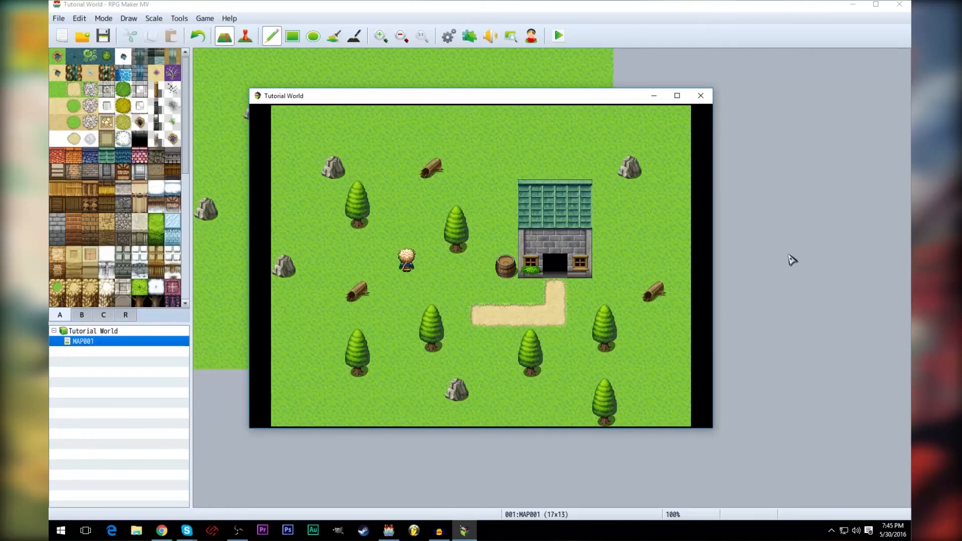
key("Right")
key("Right")
key("Down")
key("Left")
key("Up")
key("Up")
key("Down")
key("Down")
key("Left")
key("Up")
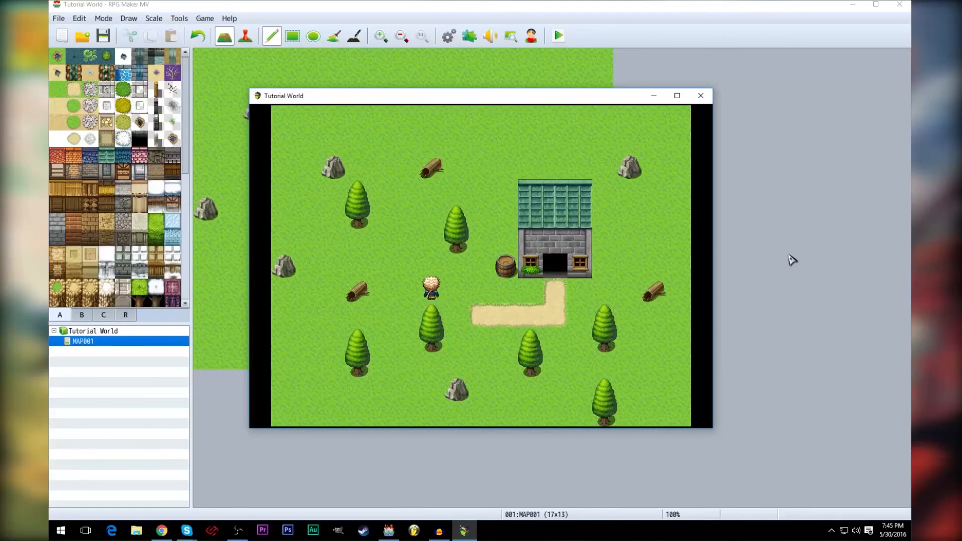
key("Up")
key("Down")
key("Right")
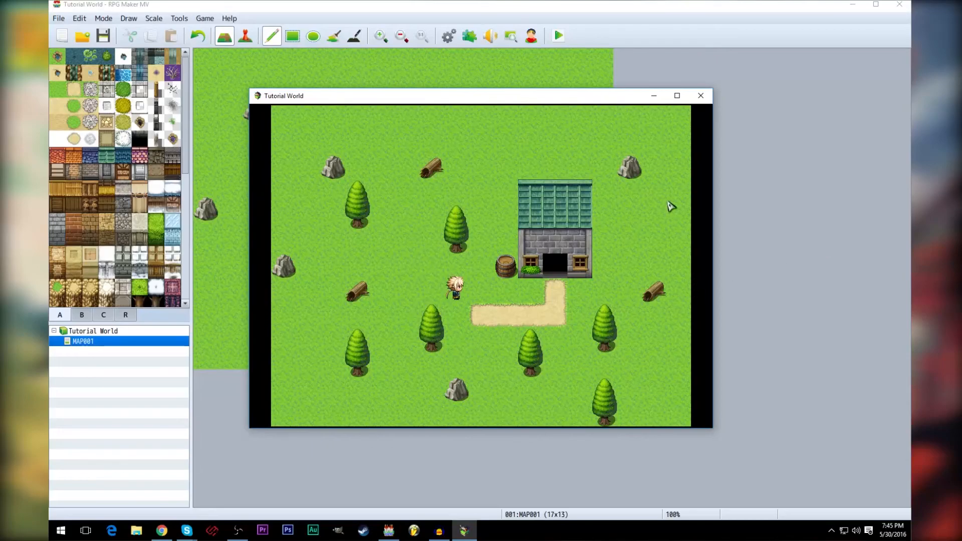
left_click(701, 96)
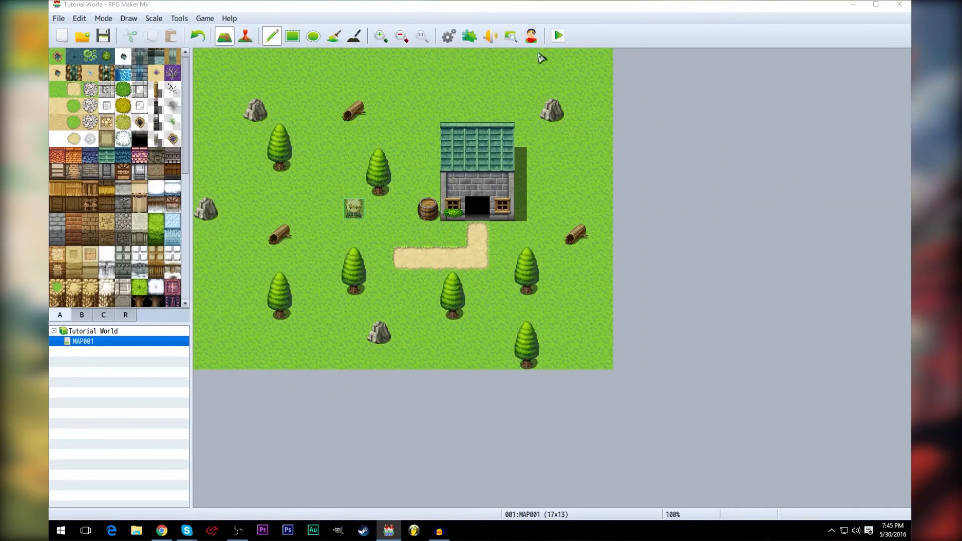
View the Character Generator and close it without changing anything.
left_click(531, 37)
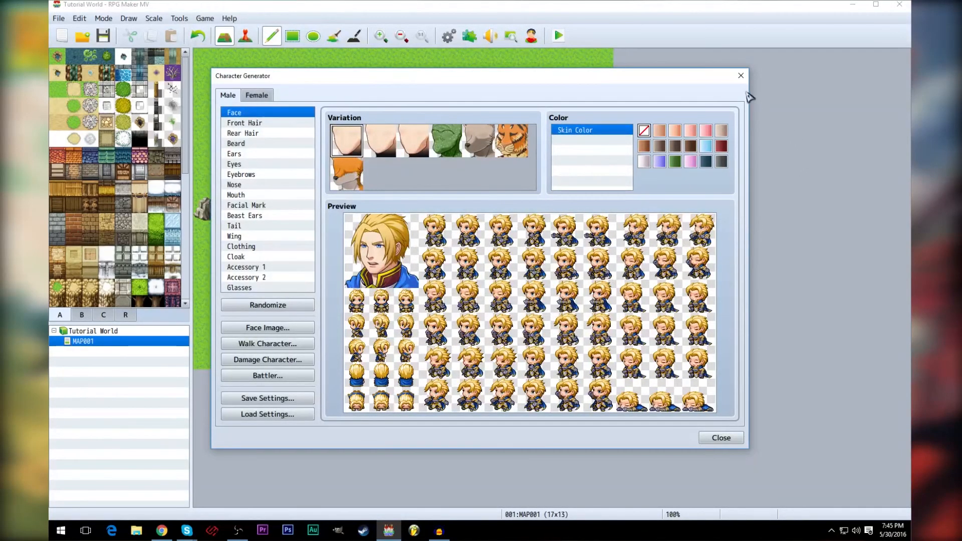
left_click(741, 77)
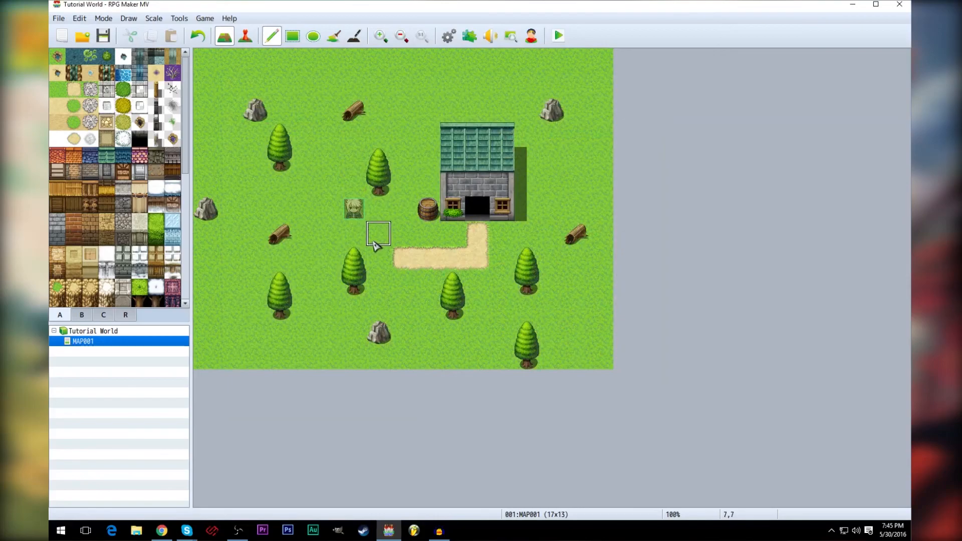